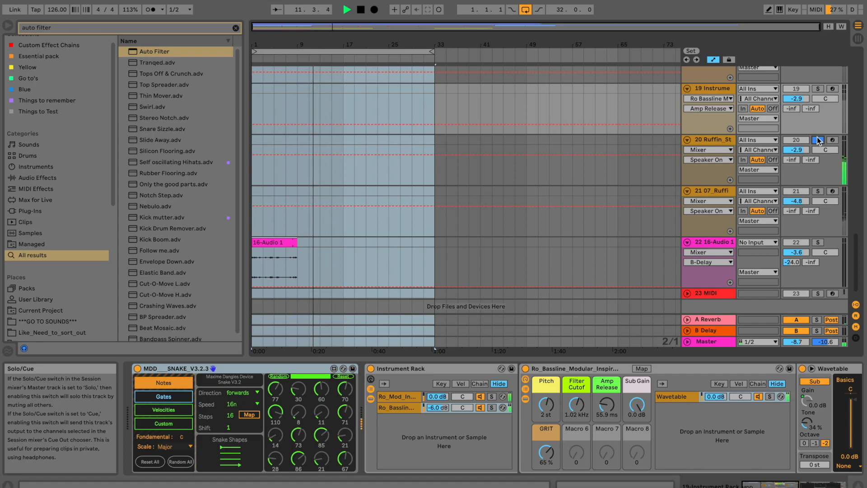
Solo tracks 19 and 20 together so only the bassline and Ruffin Studio track play.
left_click(820, 89)
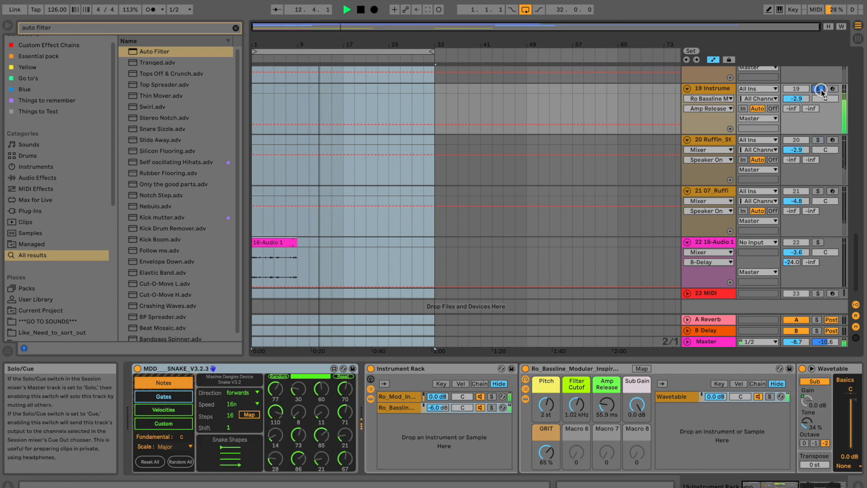
left_click(732, 88)
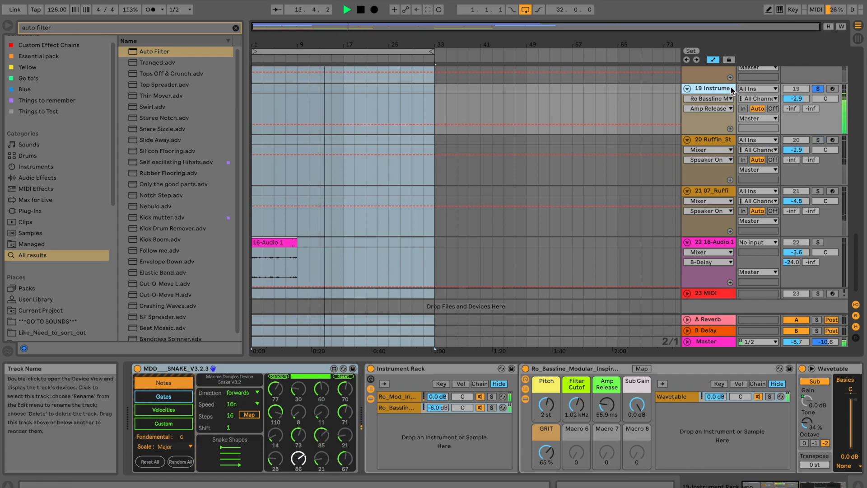
double_click(732, 88)
left_click(818, 140)
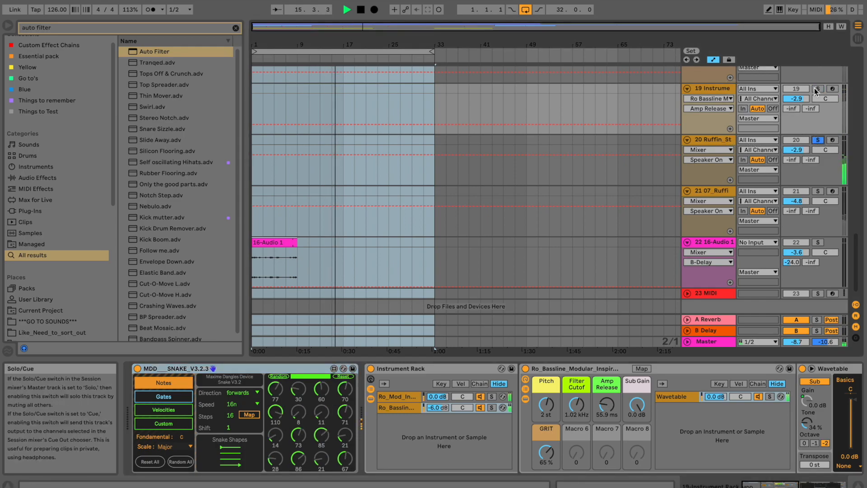
left_click(720, 140)
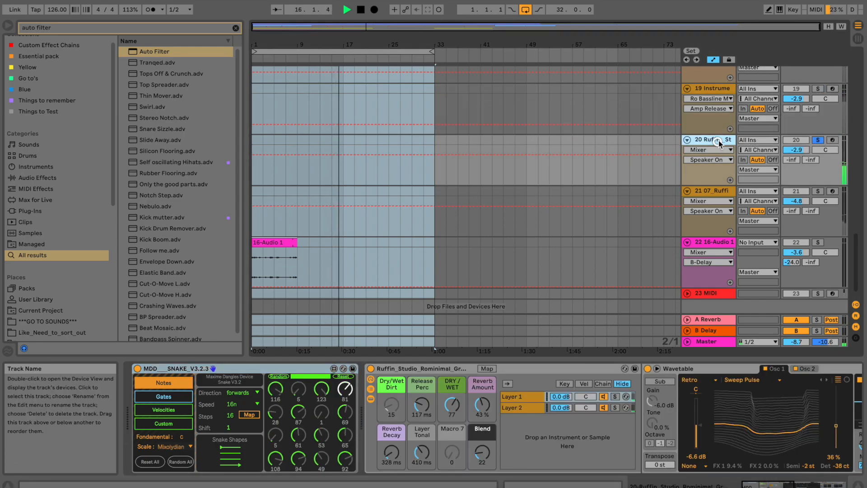
left_click(818, 89, "ctrl")
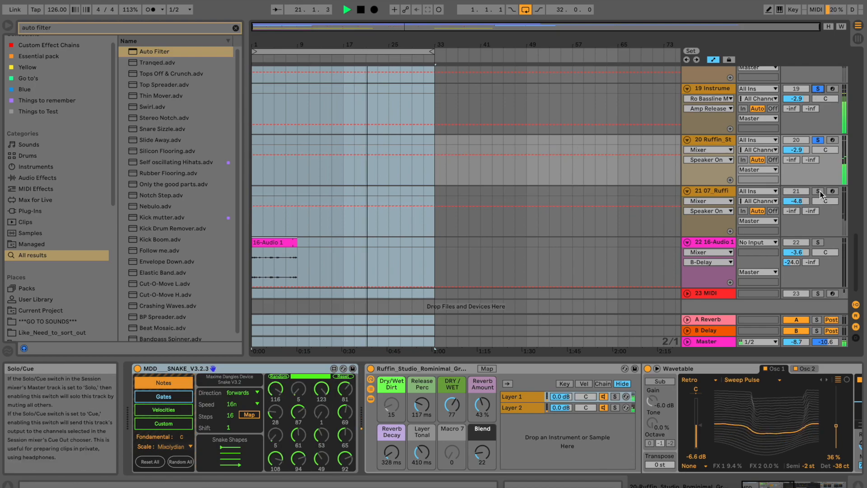
scroll(828, 149, "up", 1)
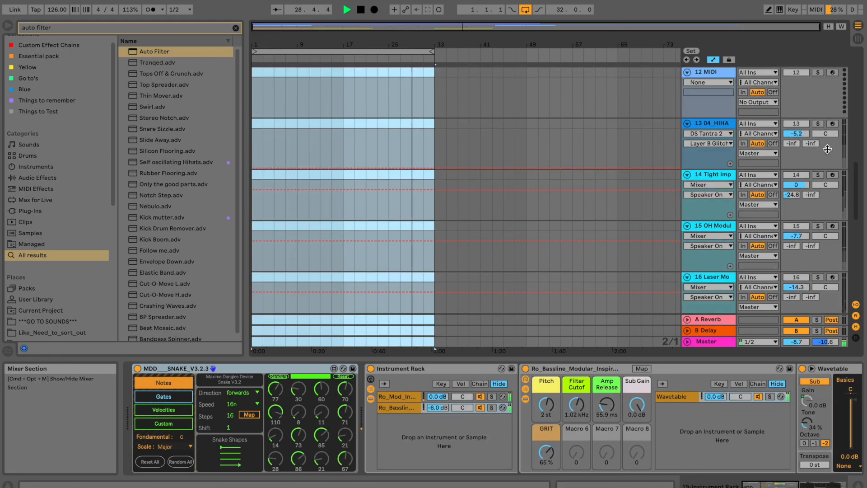
scroll(828, 149, "up", 5)
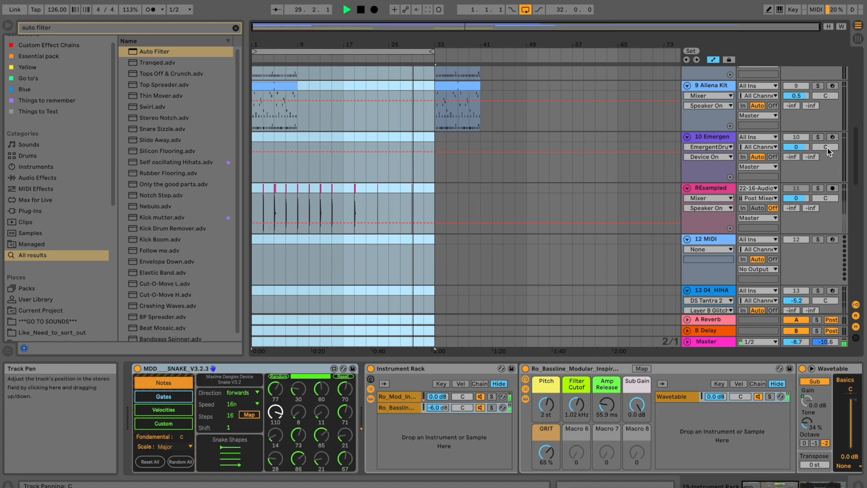
Loop bars 1–9 around the WestCoast clip.
key("space")
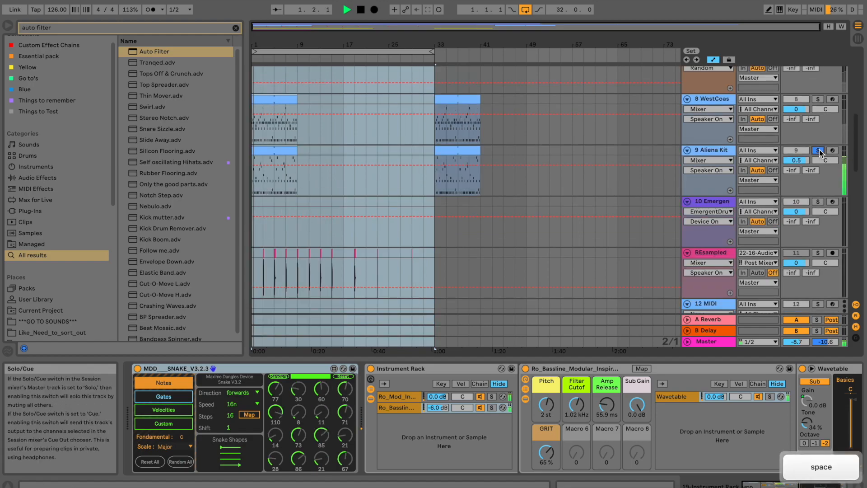
key("super+l")
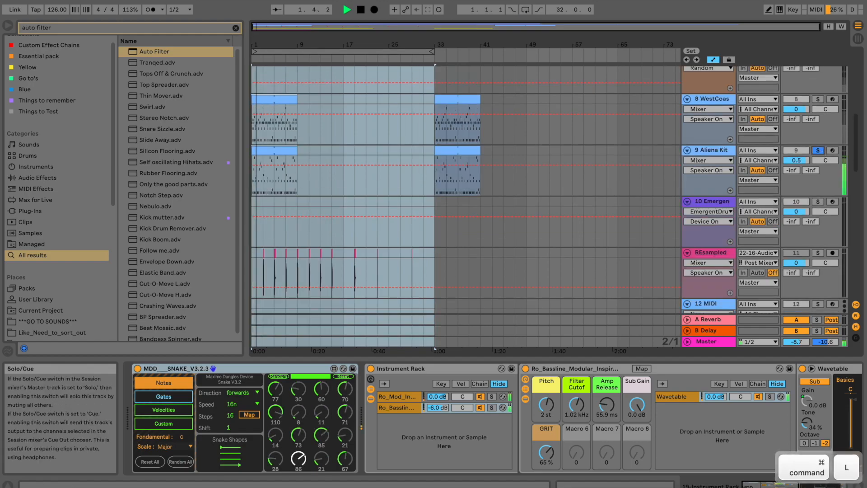
left_click(289, 100)
key("super+l")
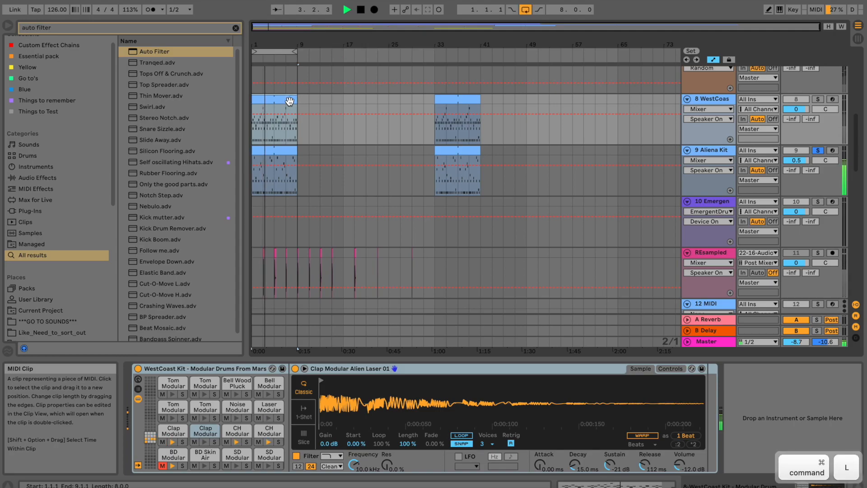
left_click(817, 99, "super")
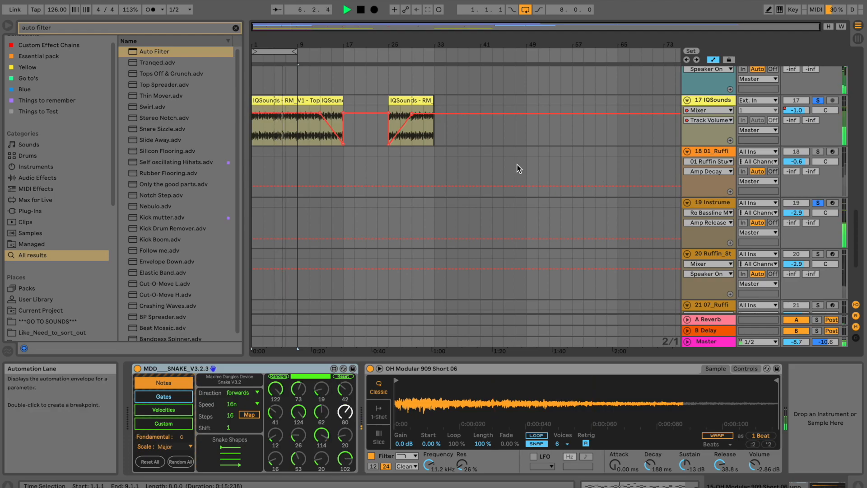
Stop playback and solo the Ro_Mod_Inspired_Bassline_08 chain in track 19's Instrument Rack.
key("space")
left_click(715, 218)
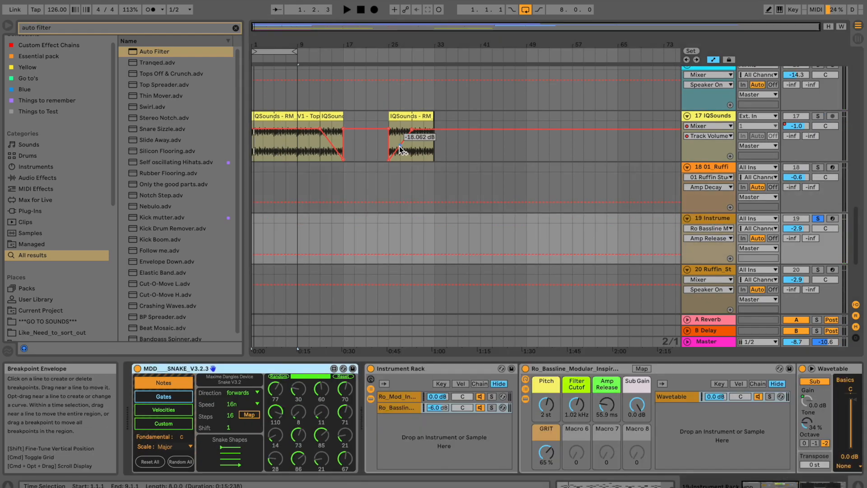
left_click(397, 397)
left_click(493, 397)
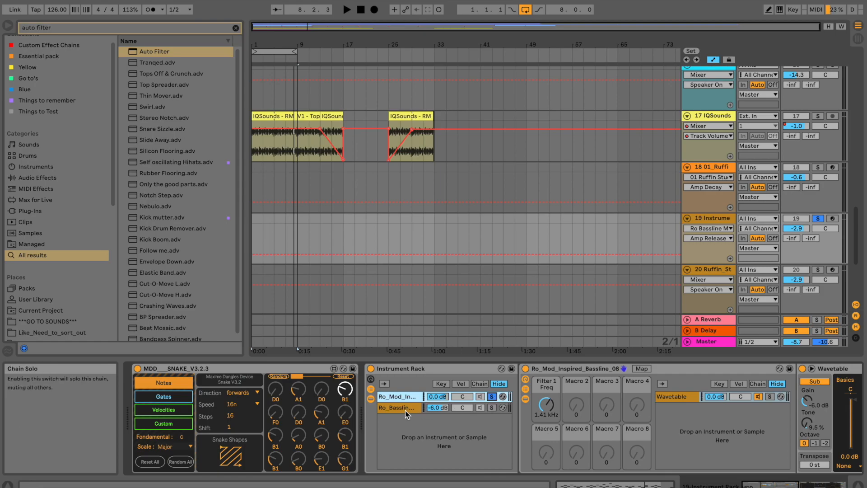
Show the Ro_Mod bass chain's device and open Filter 1 Freq fully to 20.5 kHz while playing.
left_click(406, 409)
left_click(409, 398)
left_click(410, 407)
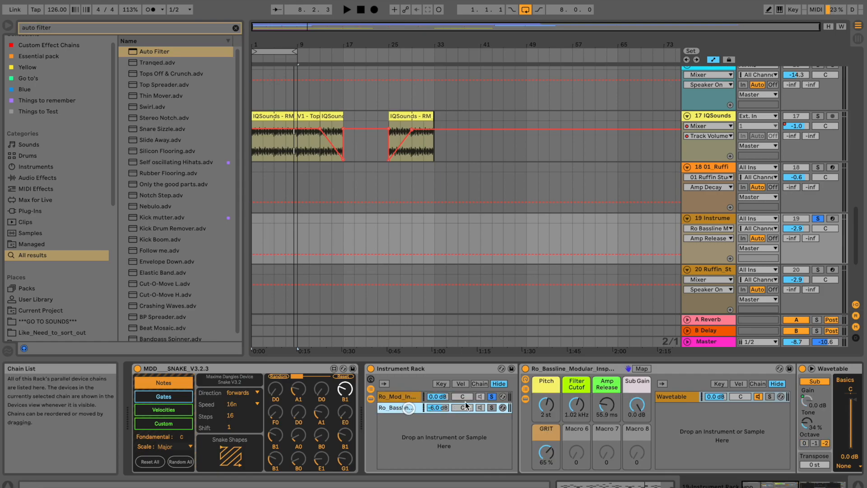
left_click(412, 397)
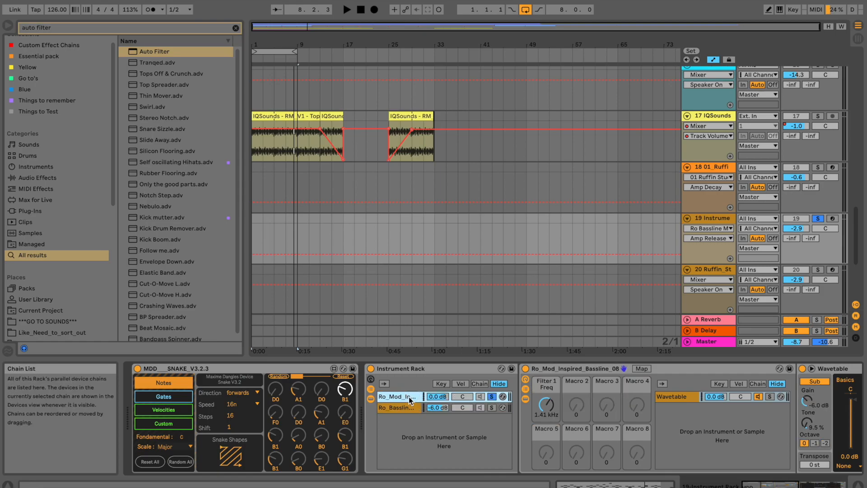
key("space")
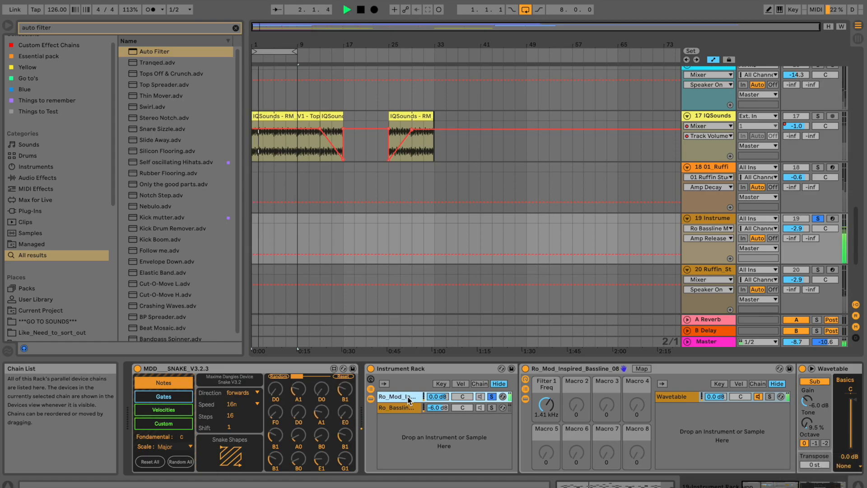
left_click_drag(547, 406, 545, 403)
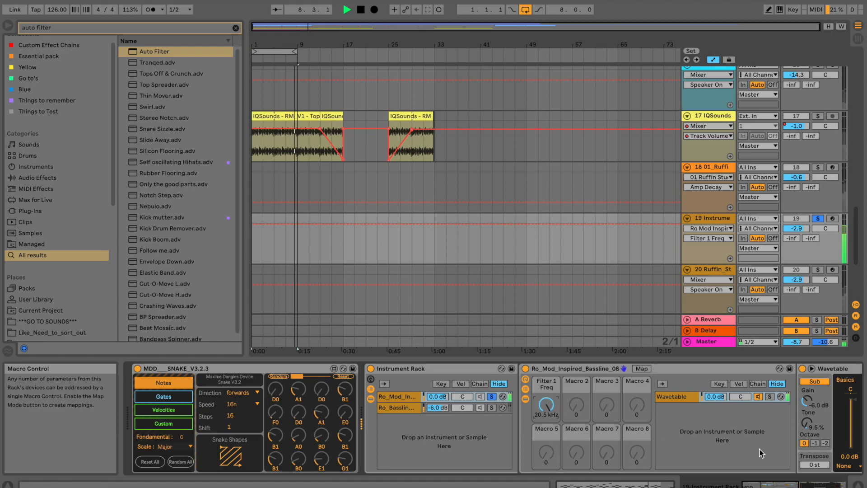
Raise Wavetable Osc 1's wave position to 24%.
left_click_drag(759, 485, 774, 485)
left_click(784, 441)
left_click_drag(784, 440, 784, 441)
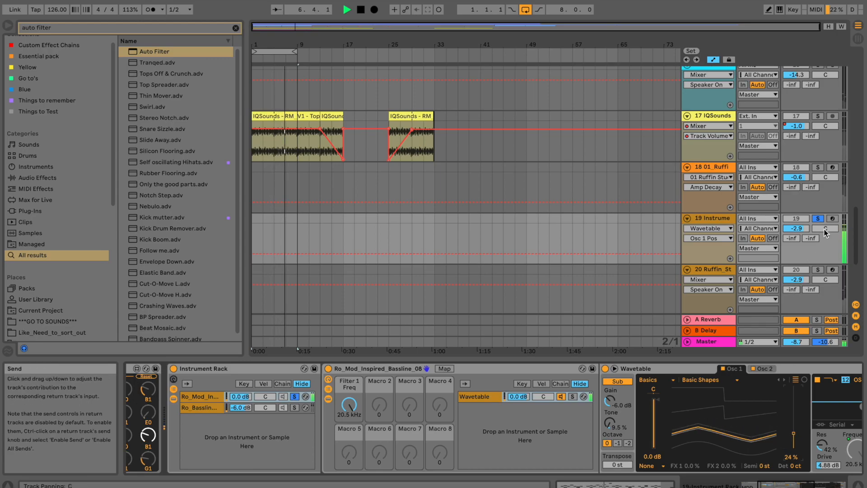
scroll(827, 220, "up", 8)
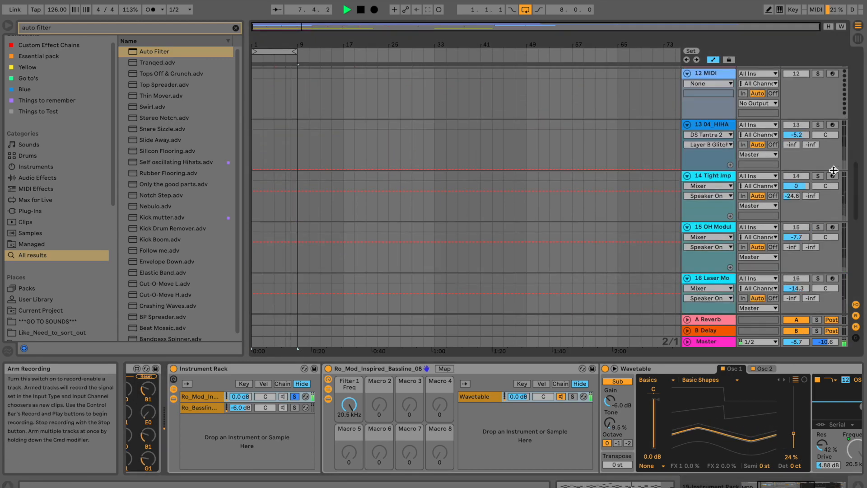
key("space")
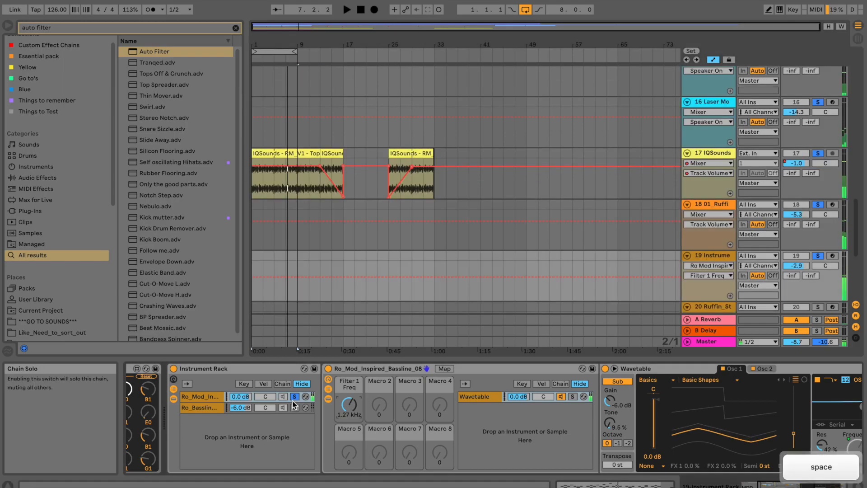
left_click(295, 408)
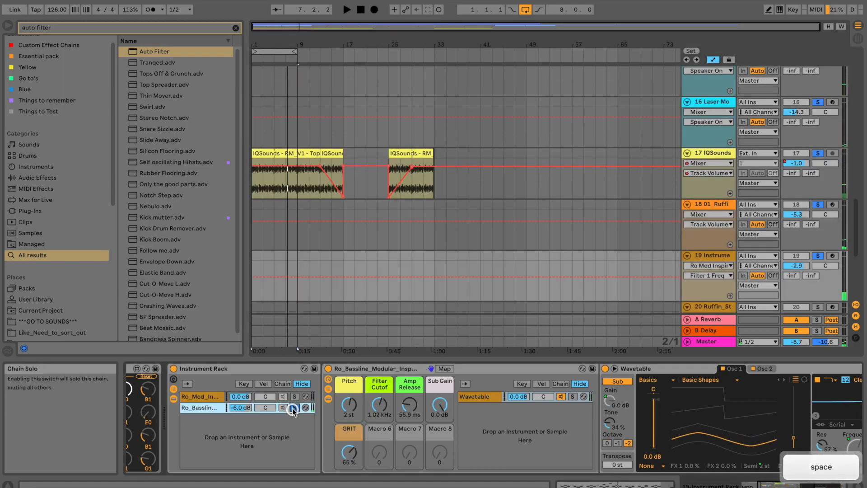
left_click(206, 408)
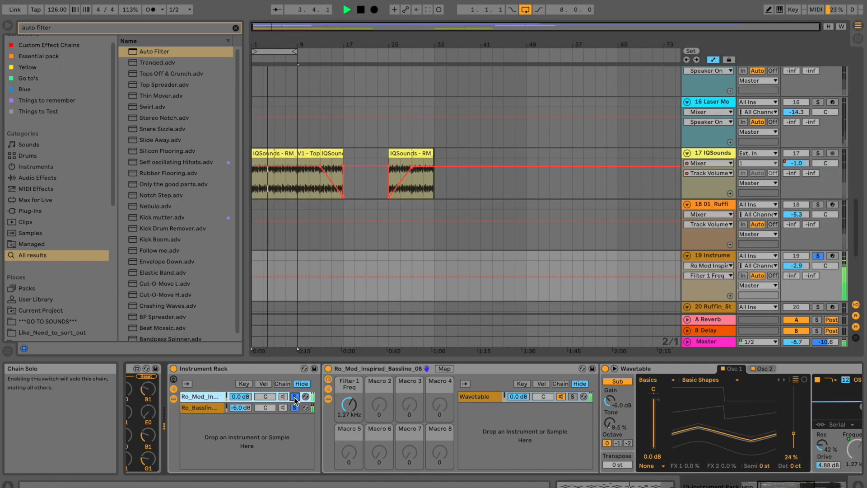
left_click(289, 411)
left_click(294, 407)
left_click(294, 407)
left_click(295, 407)
left_click(294, 407)
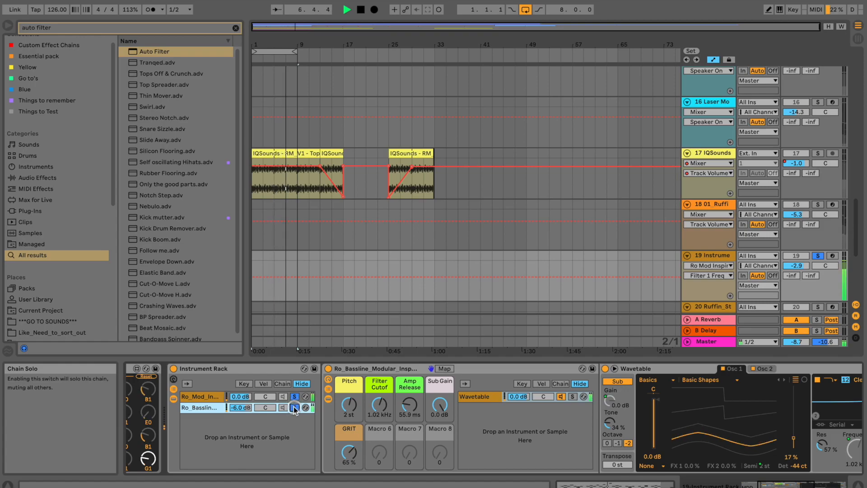
key("space")
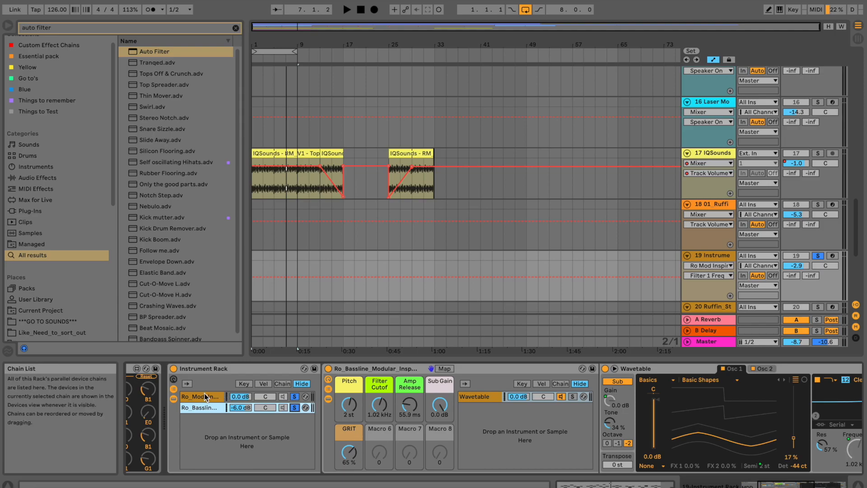
left_click(294, 407)
left_click(294, 398)
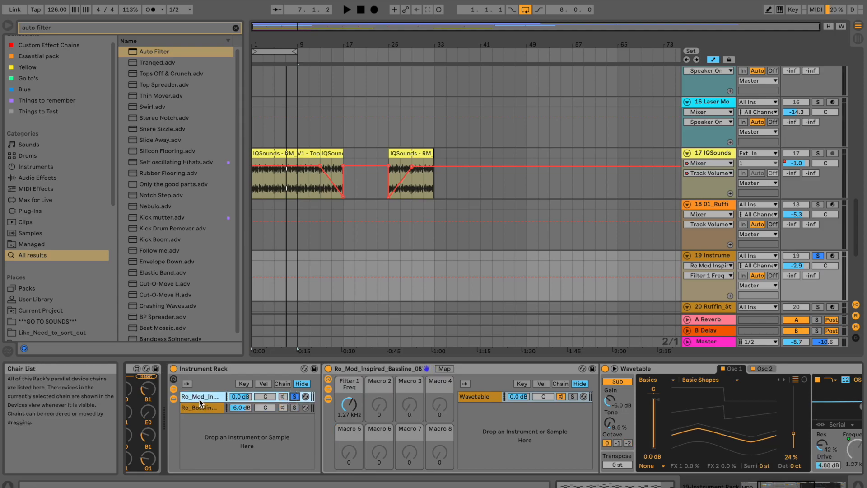
key("space")
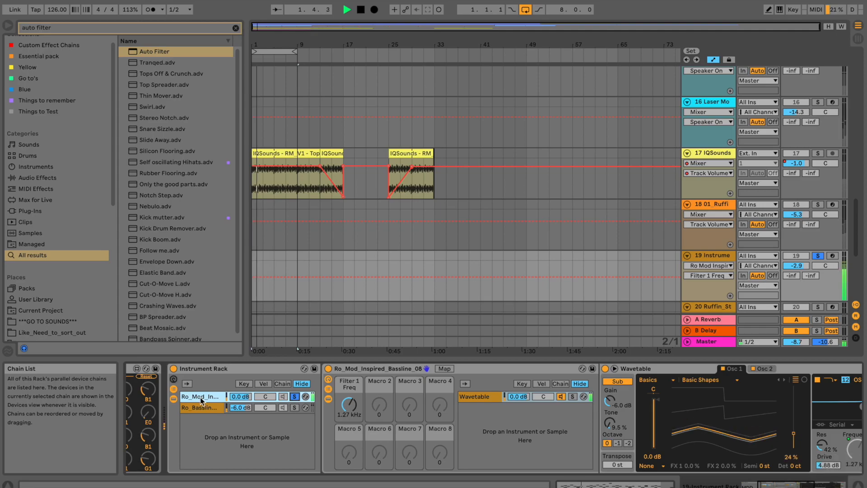
key("space")
left_click_drag(773, 486, 752, 484)
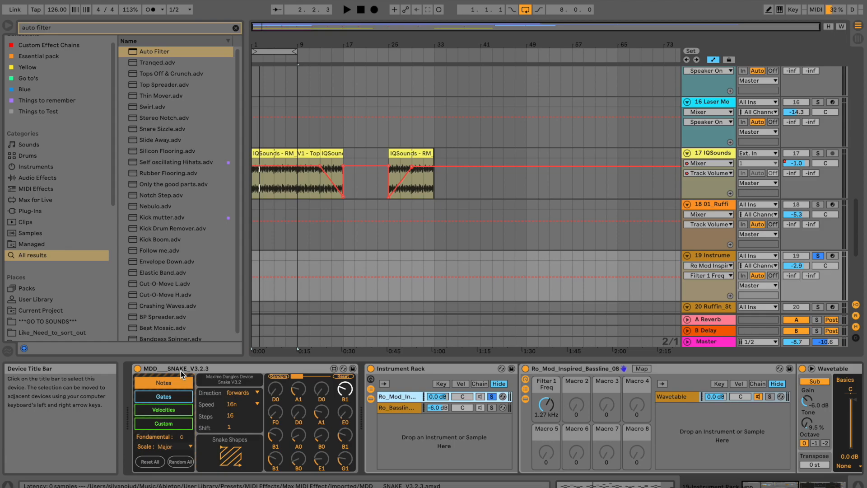
Show the Snake sequencer's Gates page with its 16-step gate pattern.
left_click(173, 394)
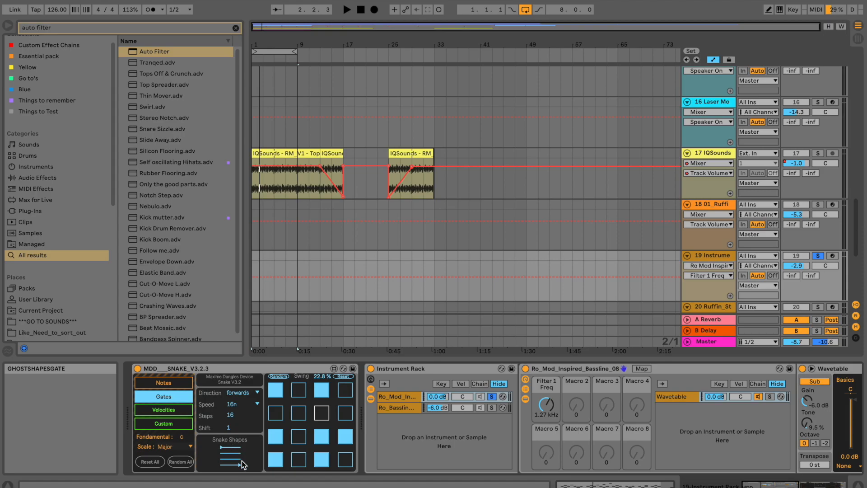
Switch Snake to Custom values targeting Filter 1 Freq and randomize its step values.
left_click(180, 384)
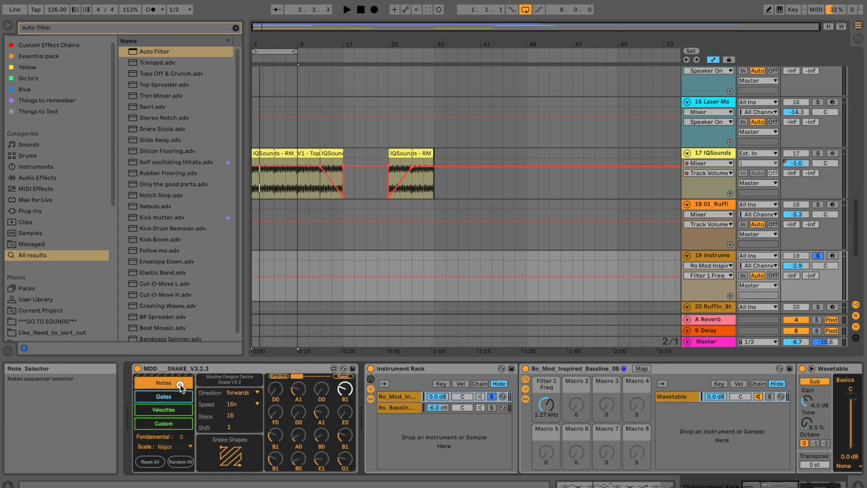
left_click(155, 396)
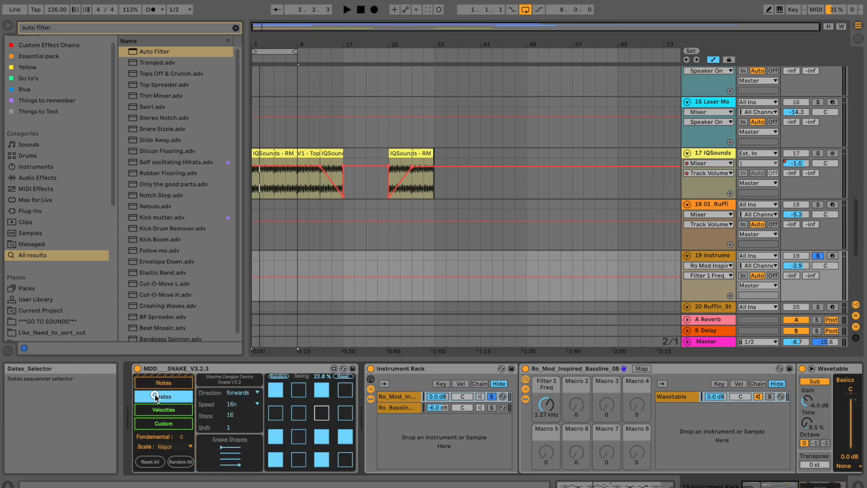
left_click(153, 384)
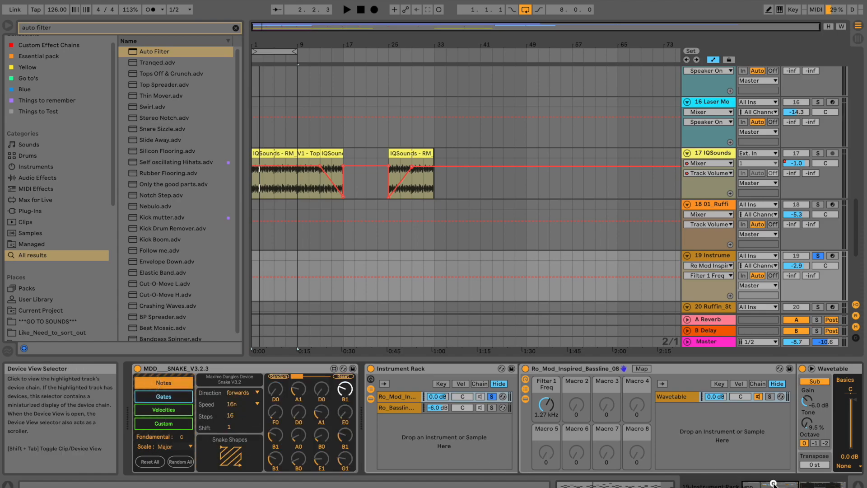
left_click(164, 423)
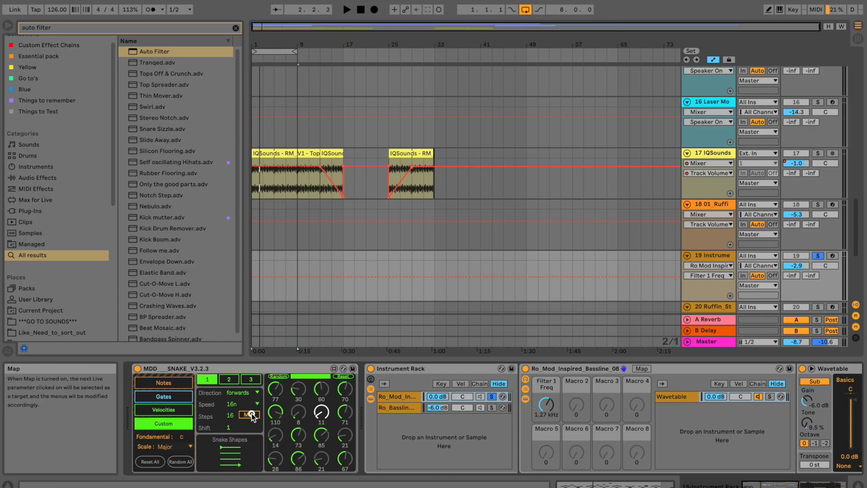
left_click(546, 408)
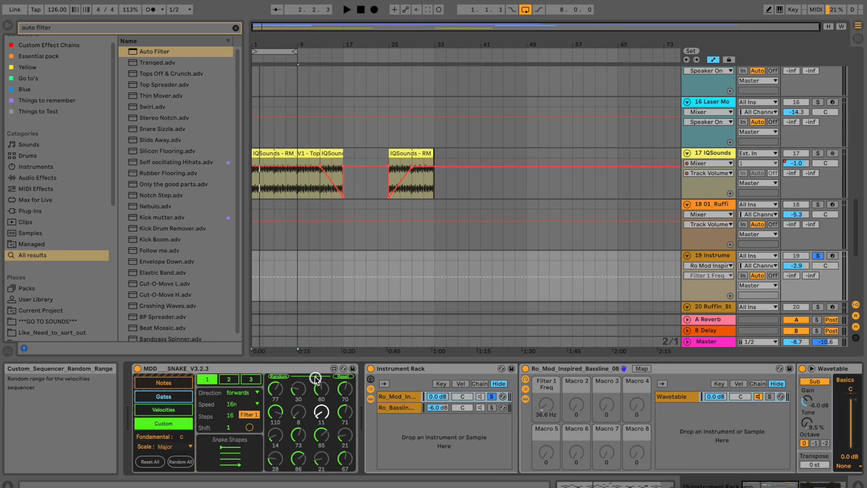
left_click(286, 377)
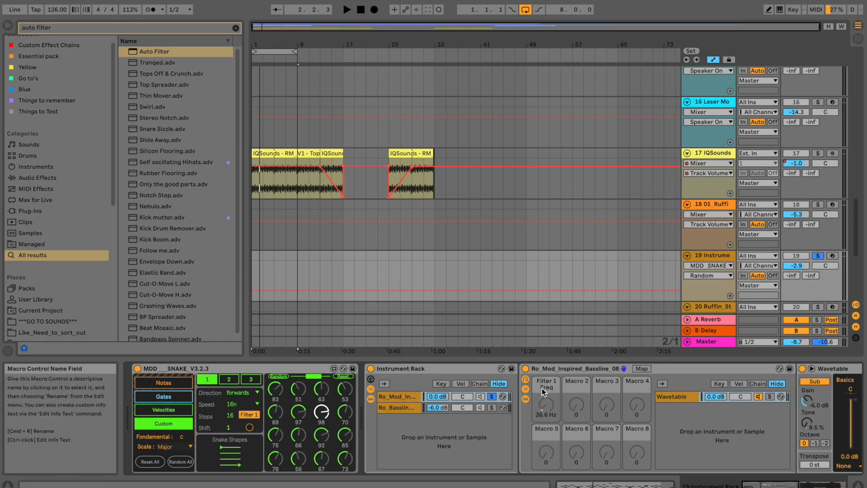
Set Snake's speed to 8n, narrow its random range, and choose the horizontal zigzag shape.
key("space")
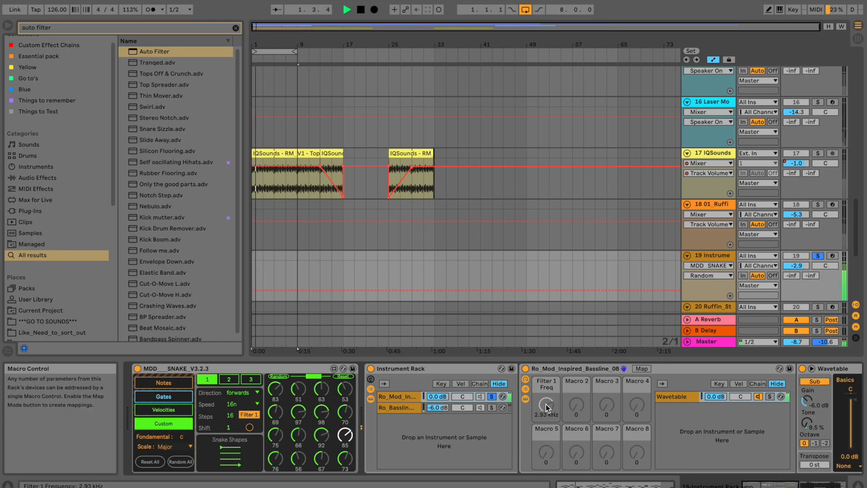
left_click(233, 404)
left_click(239, 432)
left_click(308, 378)
left_click_drag(310, 377, 292, 376)
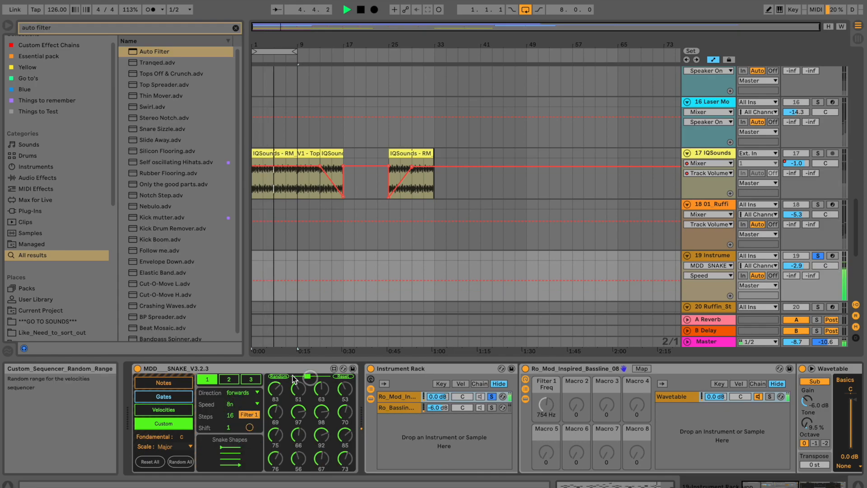
left_click(237, 458)
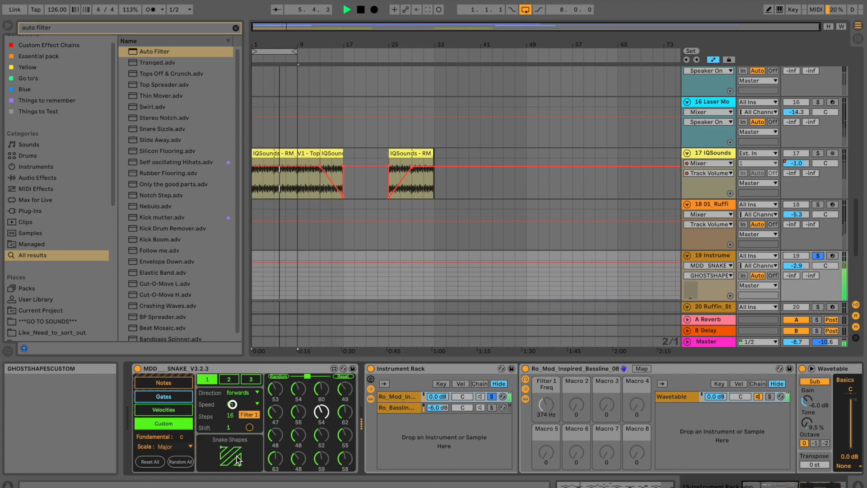
left_click(237, 455)
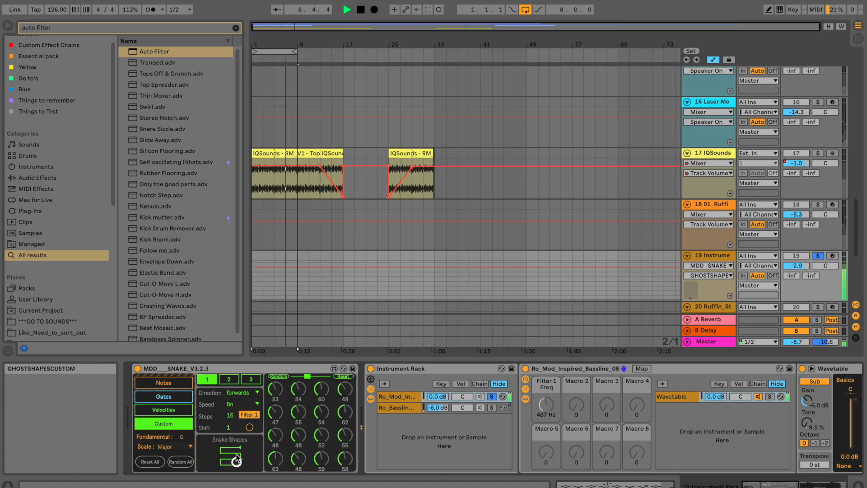
Make Snake run backwards at 4n, unmap Filter 1, and check Filter 1 Freq at 1.41 kHz.
left_click(237, 392)
left_click(238, 413)
left_click(236, 405)
left_click(236, 441)
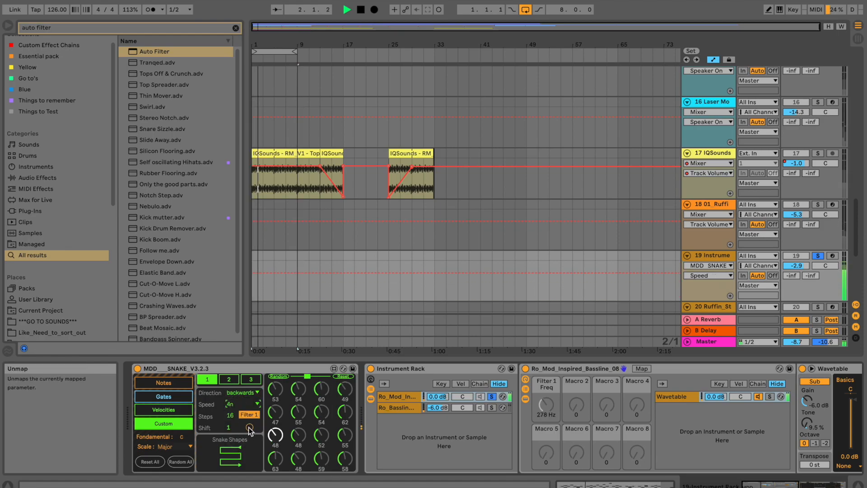
left_click(249, 429)
key("space")
left_click(248, 414)
left_click(548, 409)
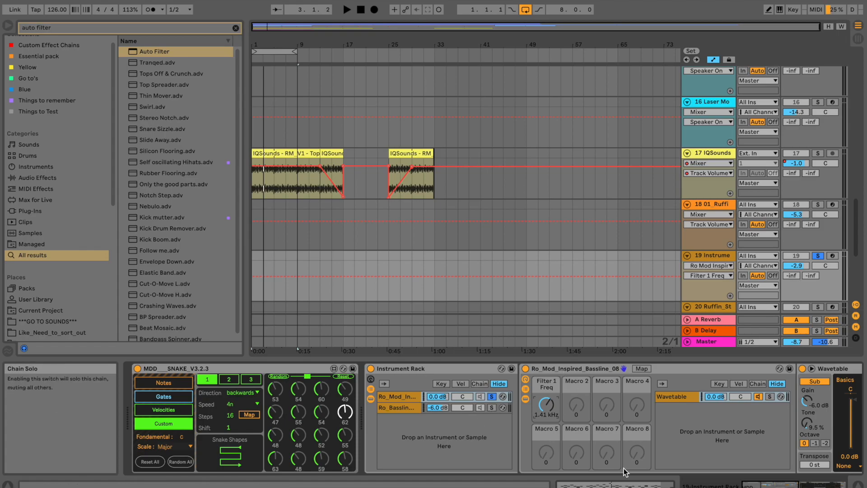
Duplicate track 19 into a new MIDI track 20 holding its own Snake V3.2.3 sequencer.
left_click(410, 395)
left_click_drag(763, 485, 772, 486)
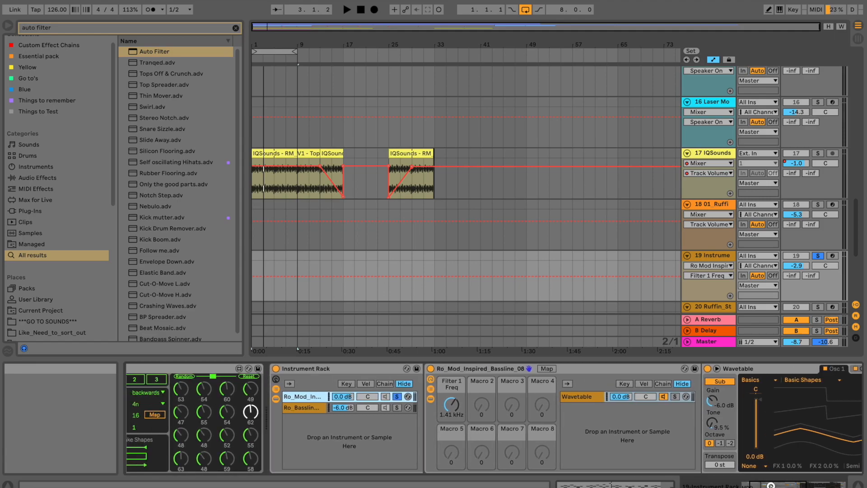
left_click(721, 256)
key("super+d")
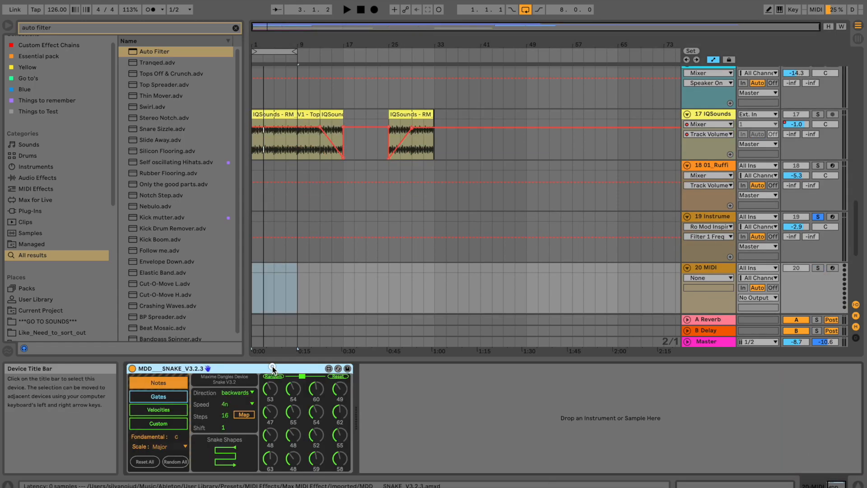
left_click(273, 367)
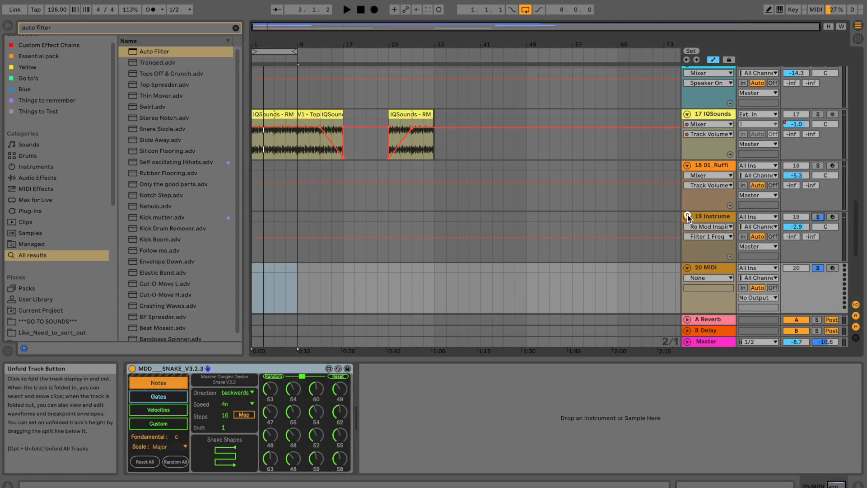
Fold track 19, search 'waveta', and place a Wavetable synth after Snake on track 20.
left_click(688, 216)
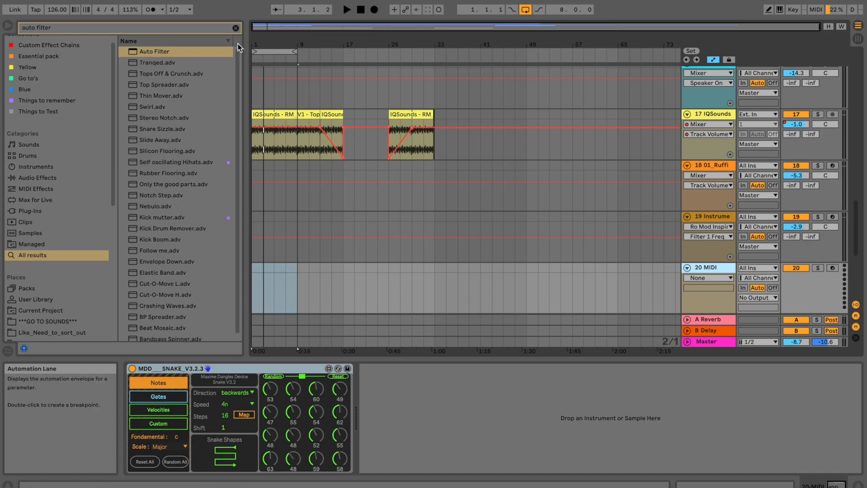
left_click(237, 28)
type("waveta")
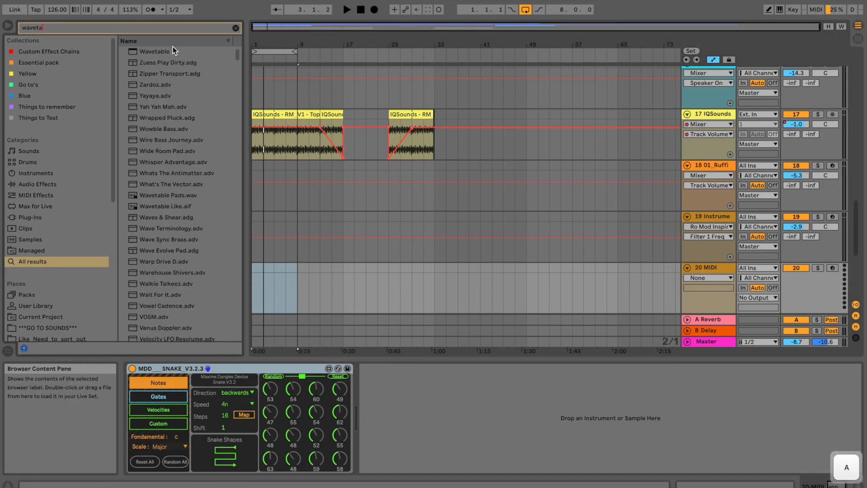
left_click_drag(172, 52, 451, 411)
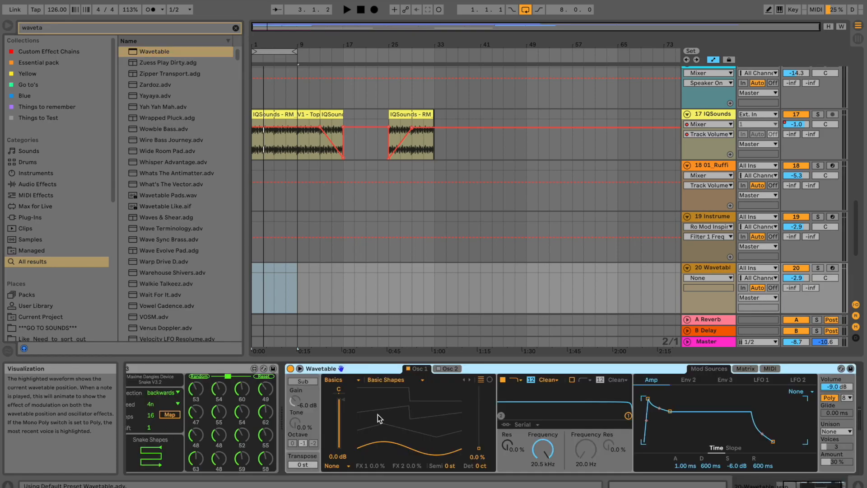
left_click(340, 380)
Turn on Wavetable's sub oscillator, then solo track 20 and start playback.
left_click(339, 386)
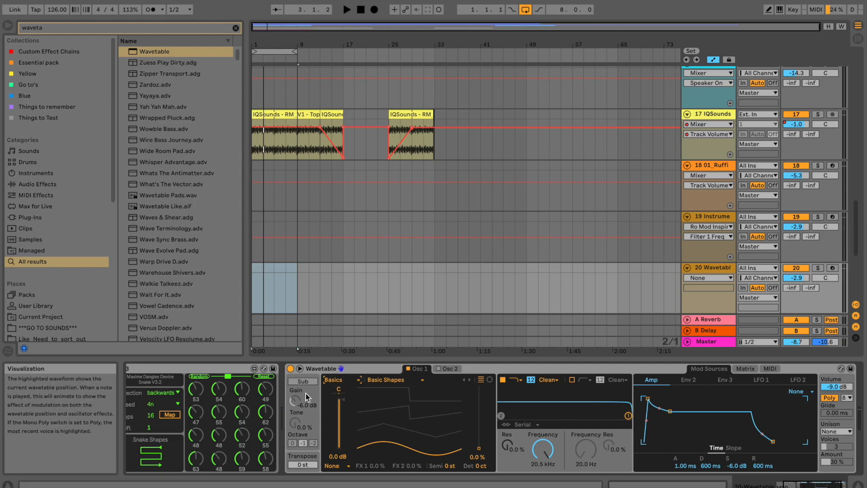
left_click(336, 382)
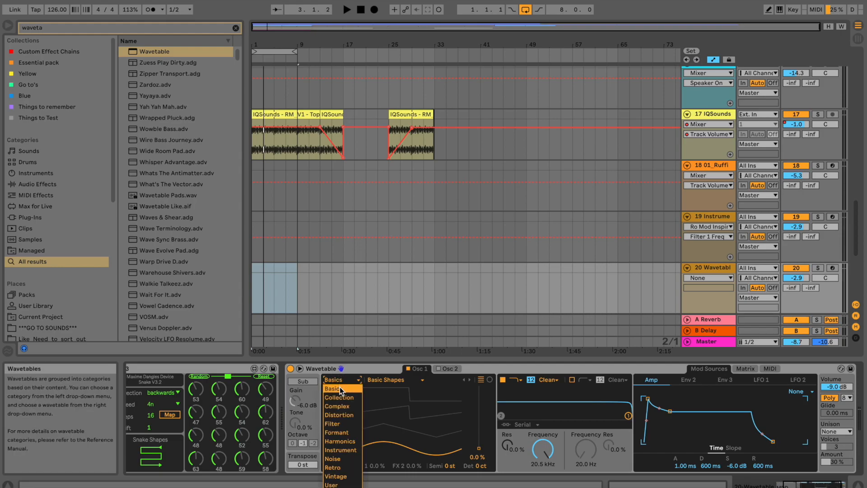
left_click(374, 381)
left_click(376, 381)
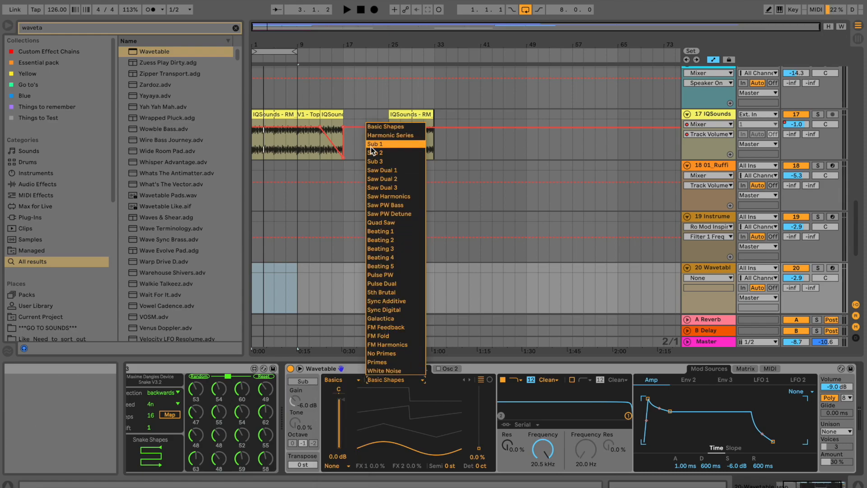
left_click(390, 391)
left_click(306, 384)
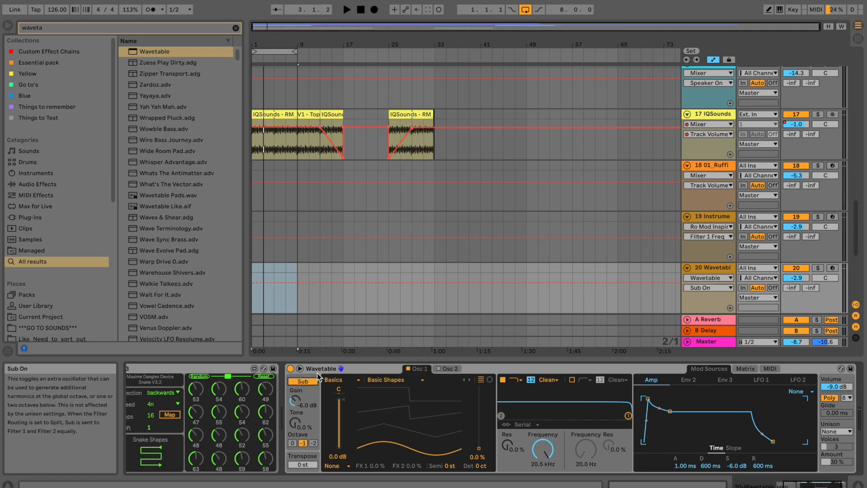
left_click(813, 269)
key("space")
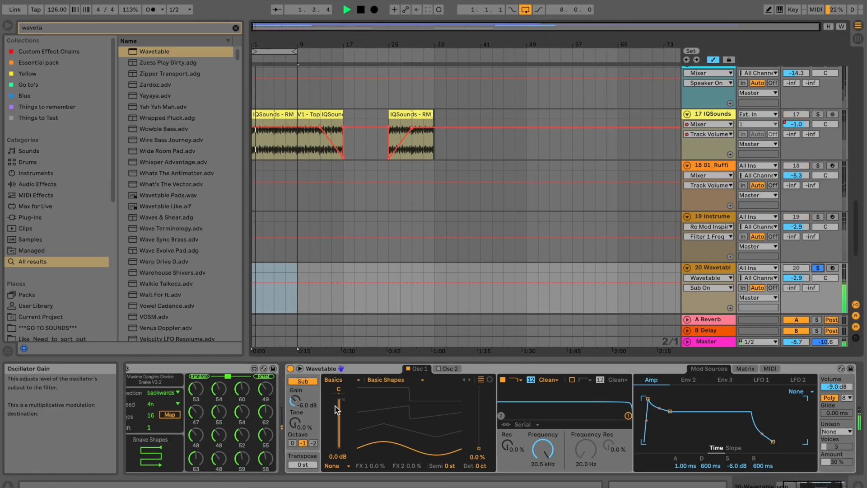
Choose the Sub 1 wavetable, raise tone, keep transpose at 0 st, set sub octave 0 and gain -9.1 dB.
left_click(380, 382)
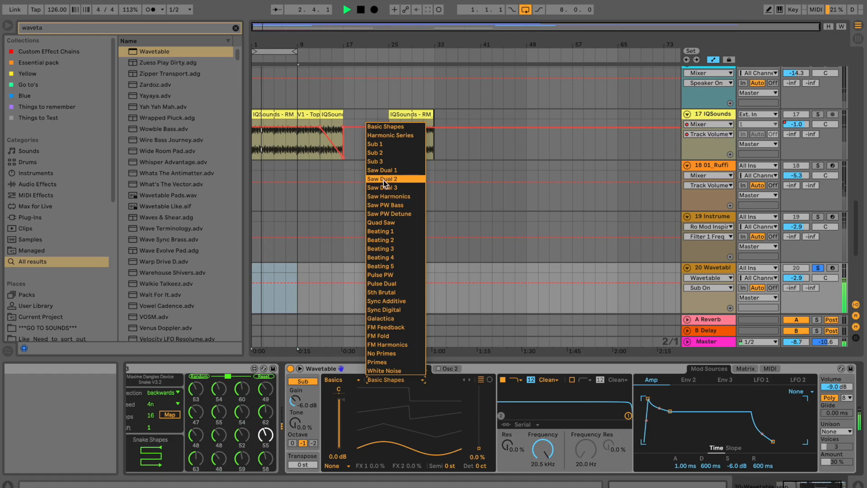
left_click(382, 144)
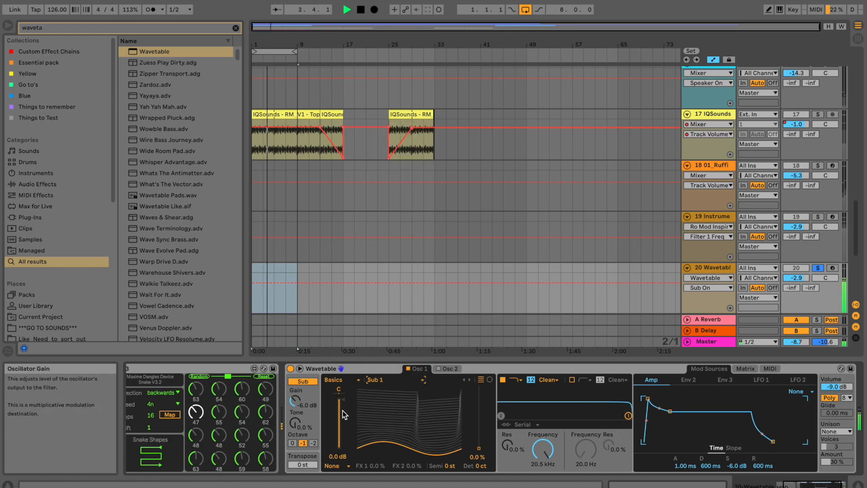
left_click_drag(296, 425, 297, 420)
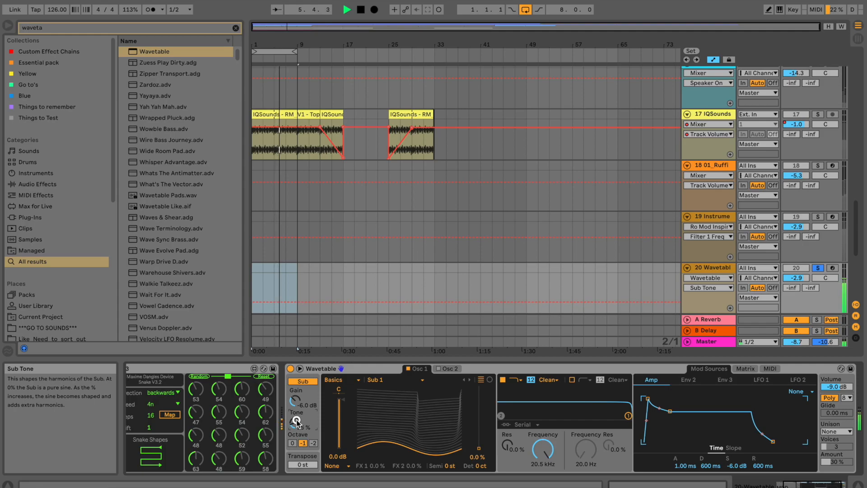
left_click_drag(302, 466, 302, 465)
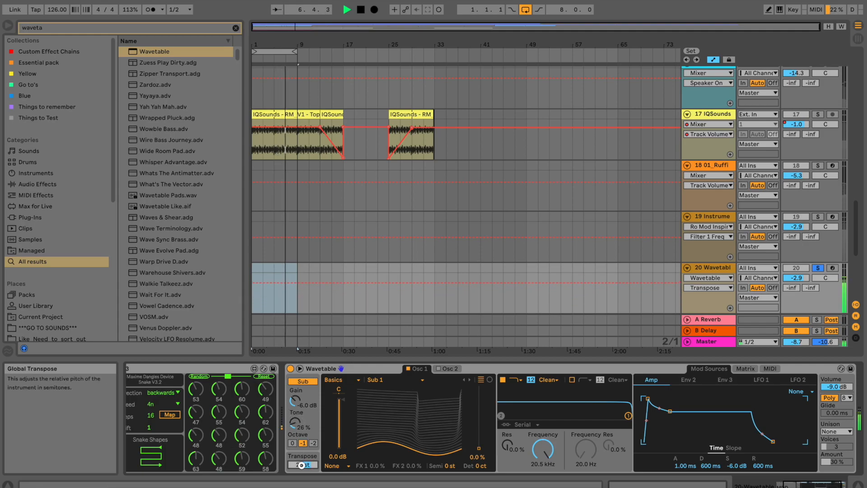
double_click(301, 465)
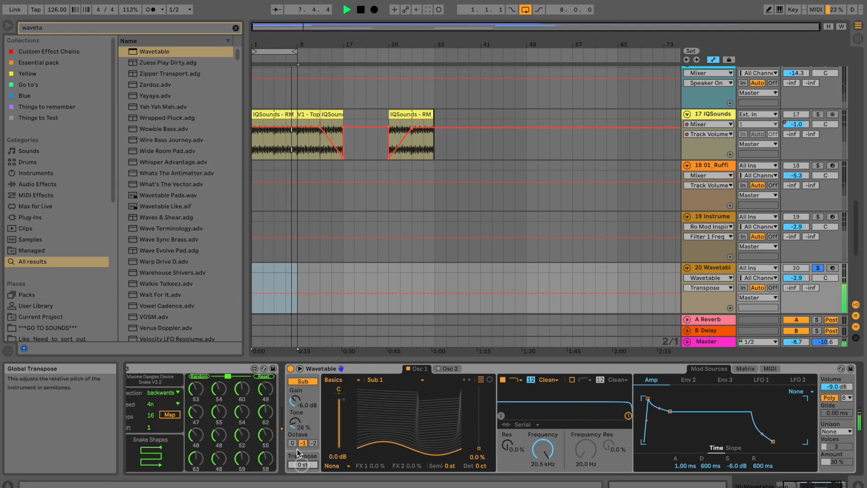
left_click(293, 444)
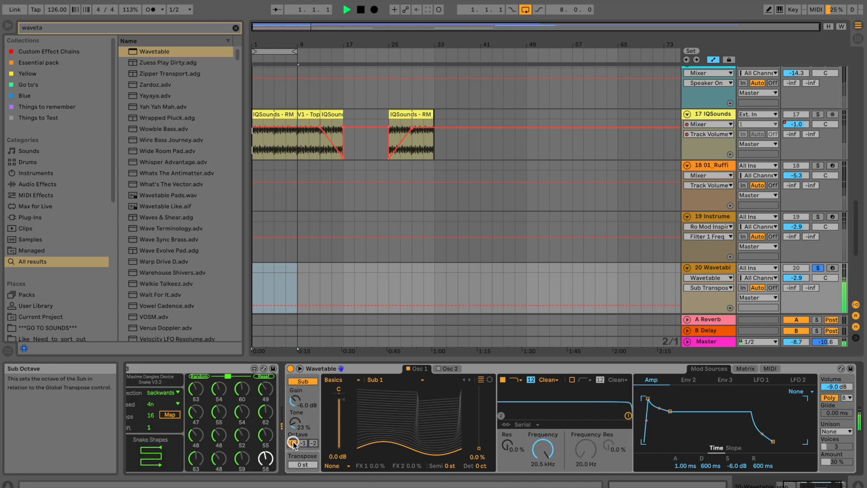
left_click_drag(295, 402, 328, 392)
Raise Osc 1 gain to -1.0 dB and settle on the Basics 5th Brutal wavetable.
left_click(377, 379)
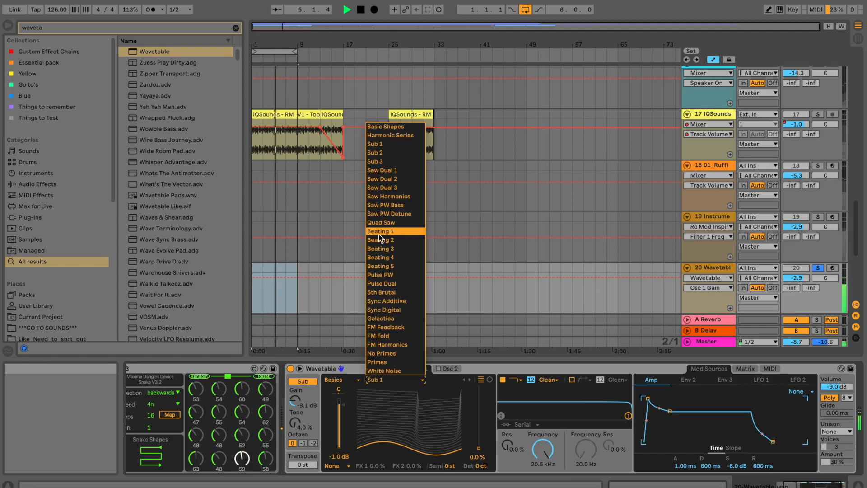
left_click(379, 249)
key("Down")
key("Down")
key("Down")
key("Down")
key("Down")
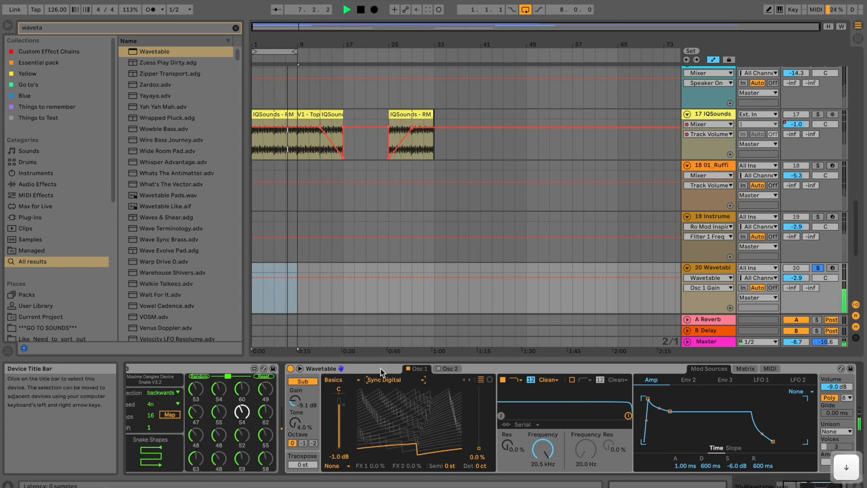
key("Up")
key("Up")
key("Up")
key("Down")
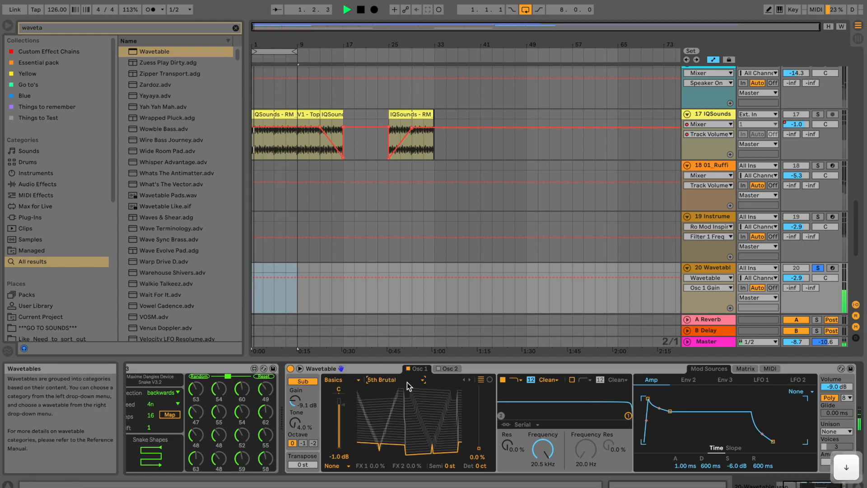
key("space")
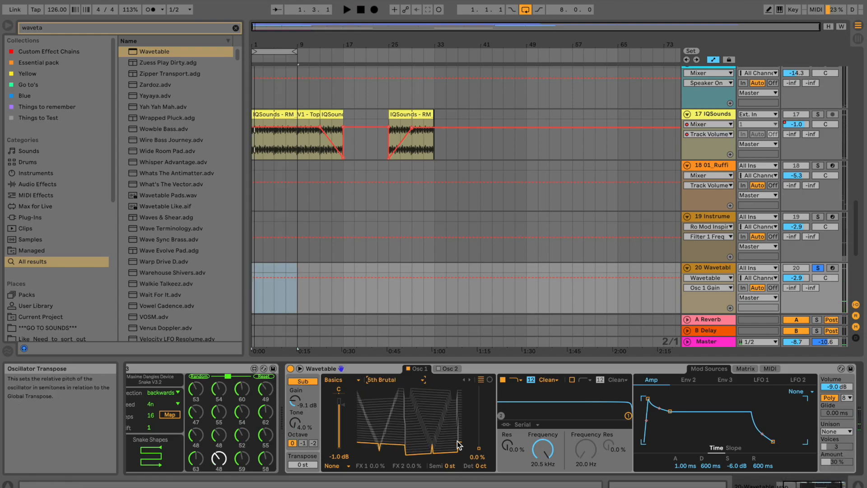
left_click_drag(629, 416, 537, 403)
Audition the bass and move Osc 1's wave position to about 54%.
key("space")
left_click_drag(468, 448, 469, 449)
key("space")
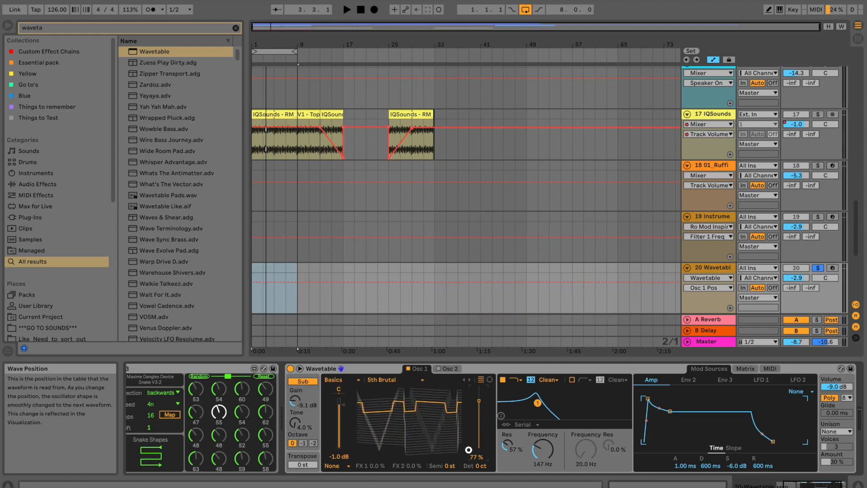
left_click_drag(468, 449, 469, 450)
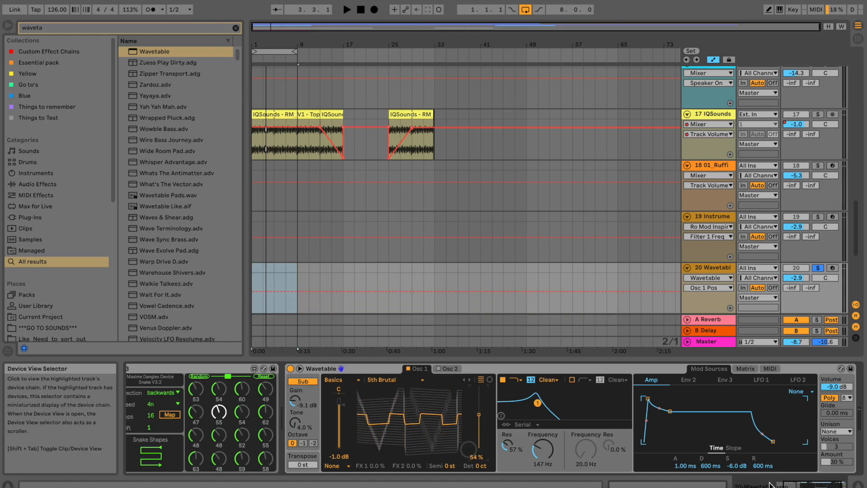
Map the Snake sequencer to the Wavetable's Osc 1 wave position.
left_click(794, 485)
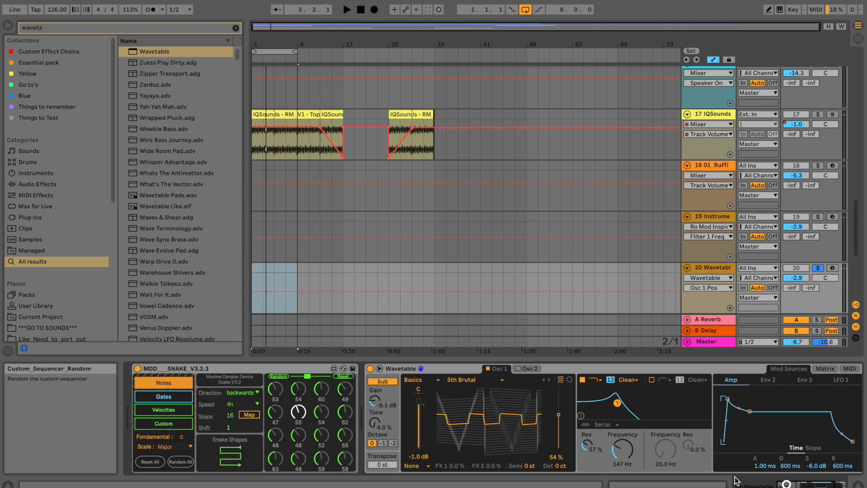
left_click(252, 418)
left_click(559, 422)
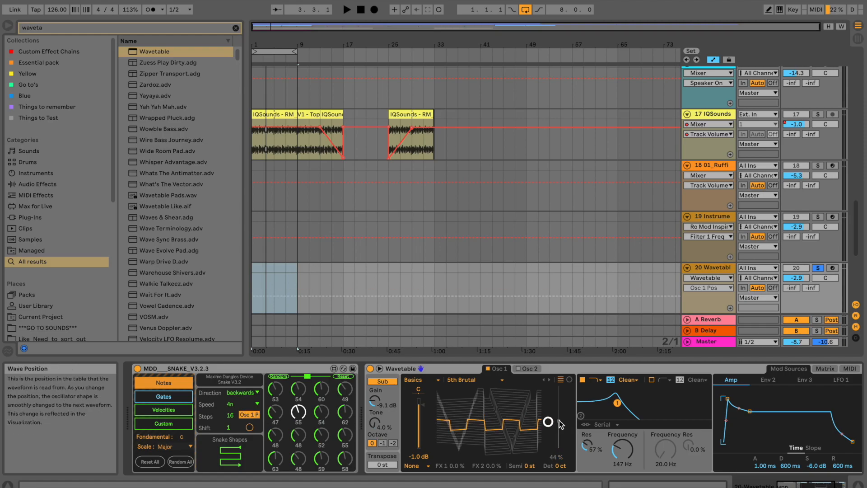
Randomize Snake's step values, start playback, and shorten the sequence to 12 steps.
left_click(278, 376)
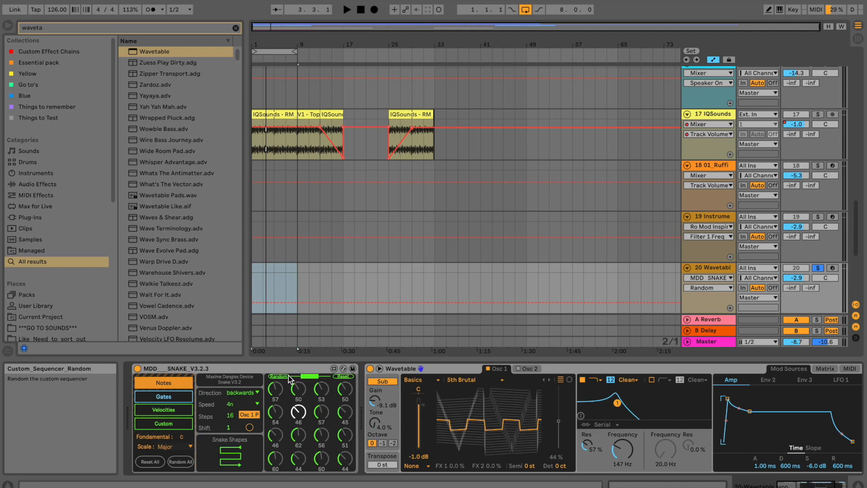
key("space")
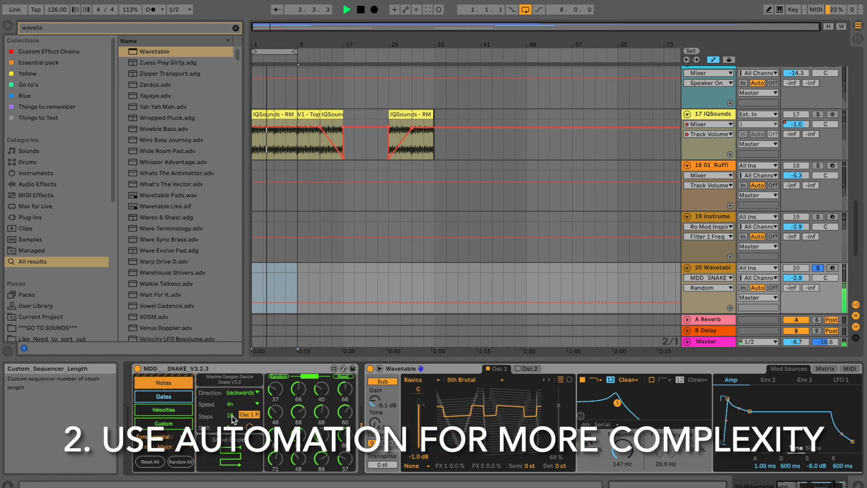
left_click_drag(232, 420, 233, 427)
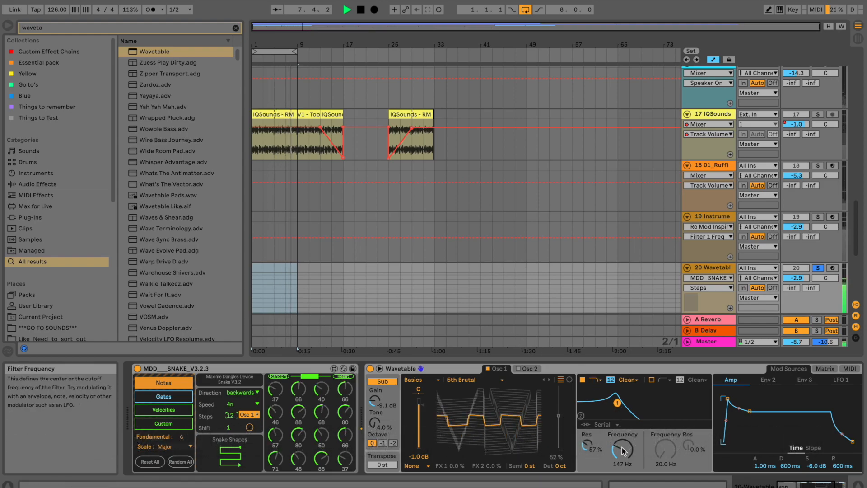
Raise the sub oscillator tone to 72% and switch Sub on.
left_click(376, 424)
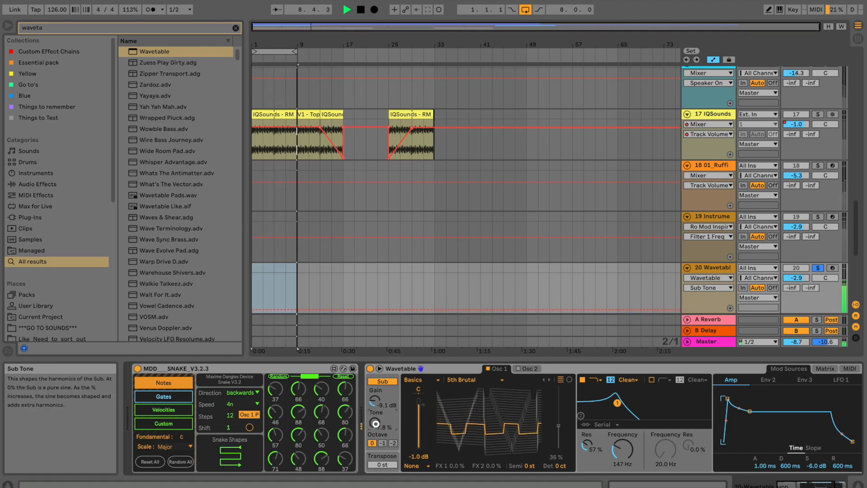
left_click_drag(375, 424, 376, 405)
left_click(379, 382)
left_click(378, 382)
Stop playback and bring the Sub gain to about -13 dB.
key("space")
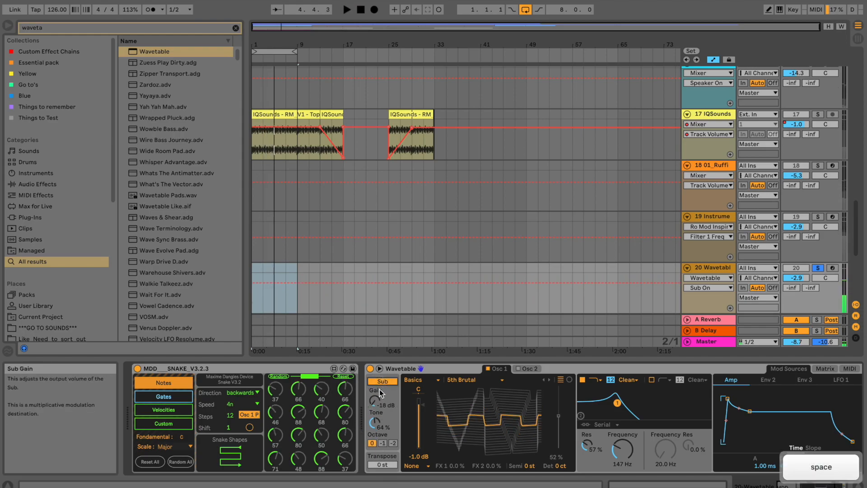
left_click_drag(379, 403, 378, 402)
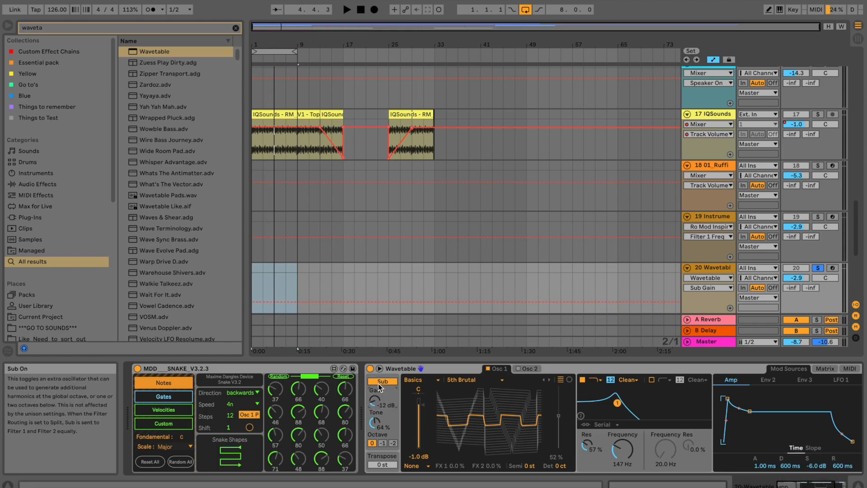
left_click(380, 382)
left_click_drag(375, 401, 376, 400)
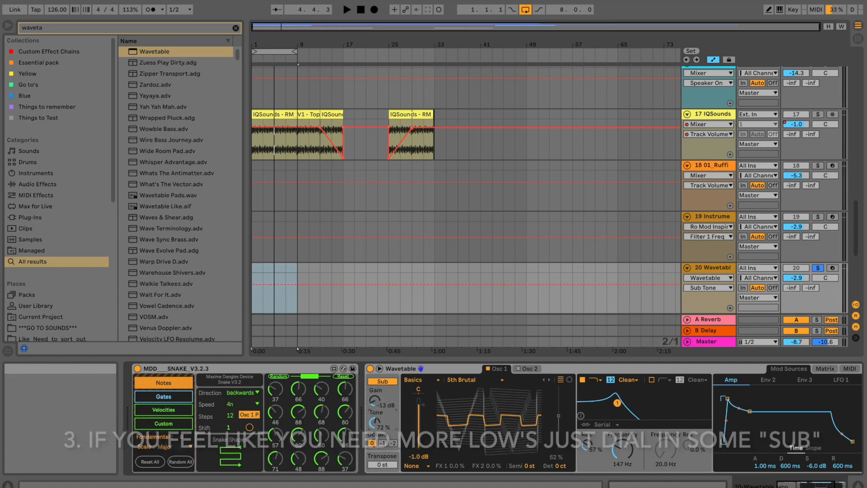
left_click(790, 486)
left_click_drag(791, 486, 793, 486)
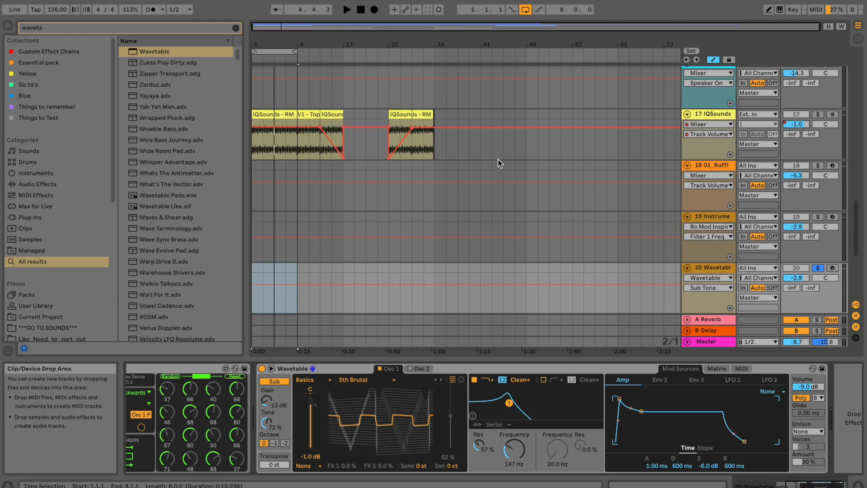
Shape track 20's Wavetable amp envelope to 716 ms decay and -18 dB sustain, then audition it.
left_click(713, 267)
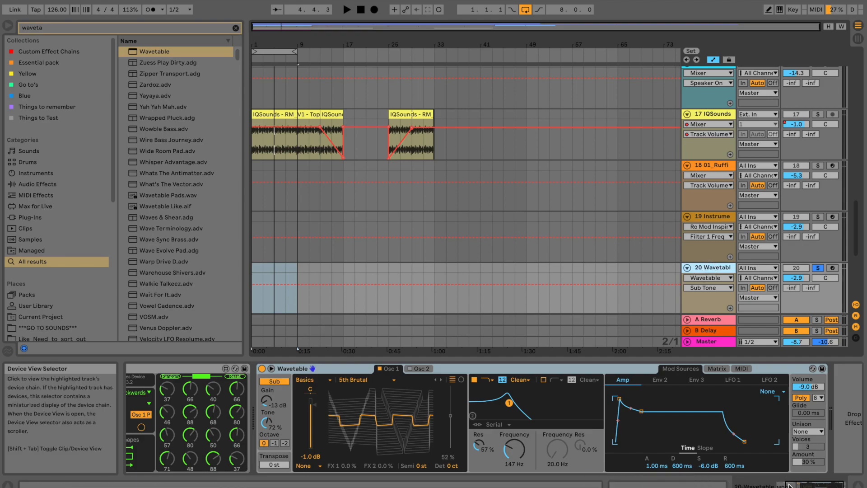
left_click_drag(790, 484, 790, 485)
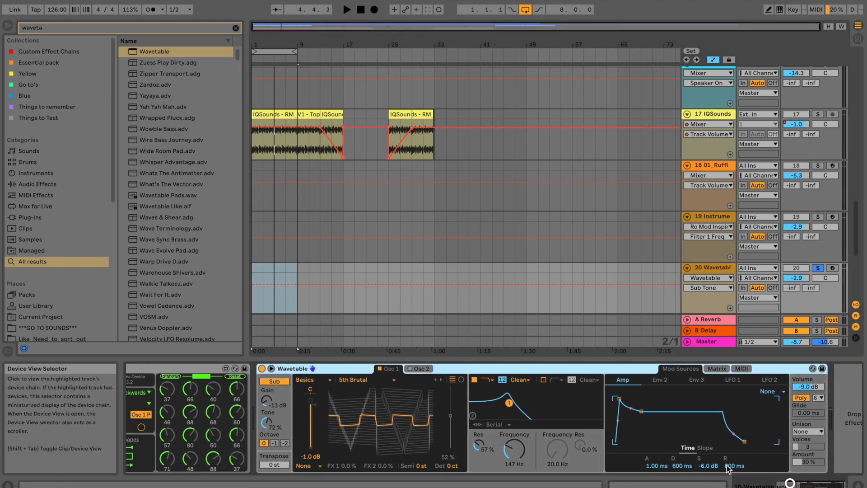
mouse_move(642, 413)
left_mouse_down()
mouse_move(620, 431)
mouse_move(633, 434)
mouse_move(649, 417)
mouse_move(643, 426)
left_mouse_up()
key("space")
key("space")
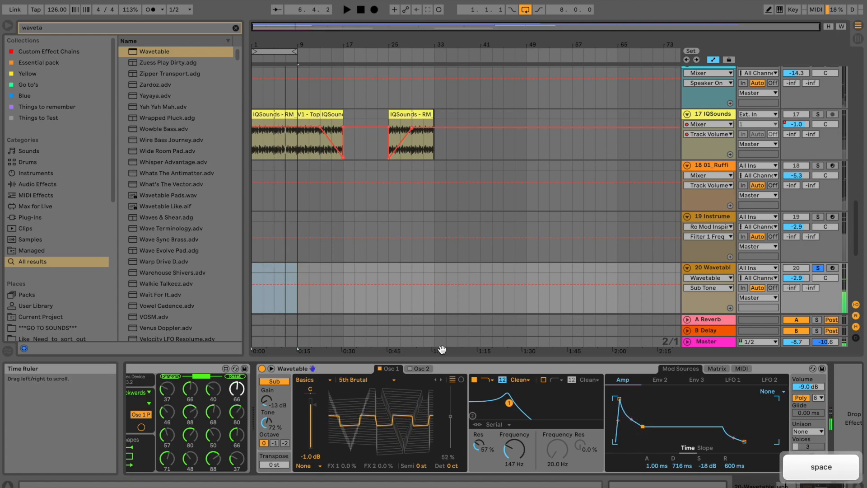
Enable the second oscillator and load a Brutal wavetable on it.
left_click(421, 369)
left_click(394, 371)
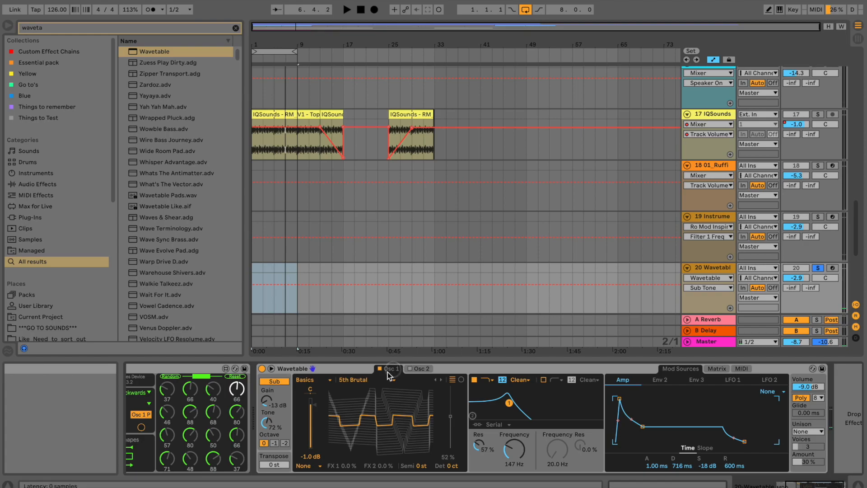
left_click(297, 369)
left_click(413, 370)
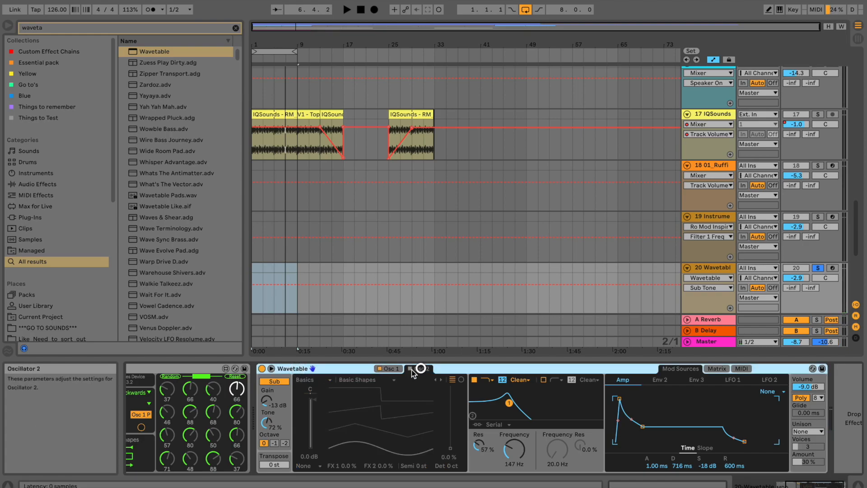
left_click(311, 430)
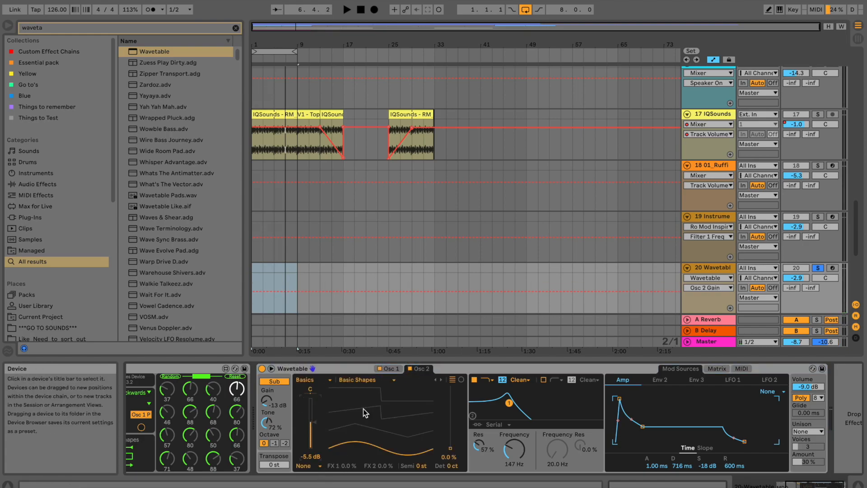
left_click(379, 381)
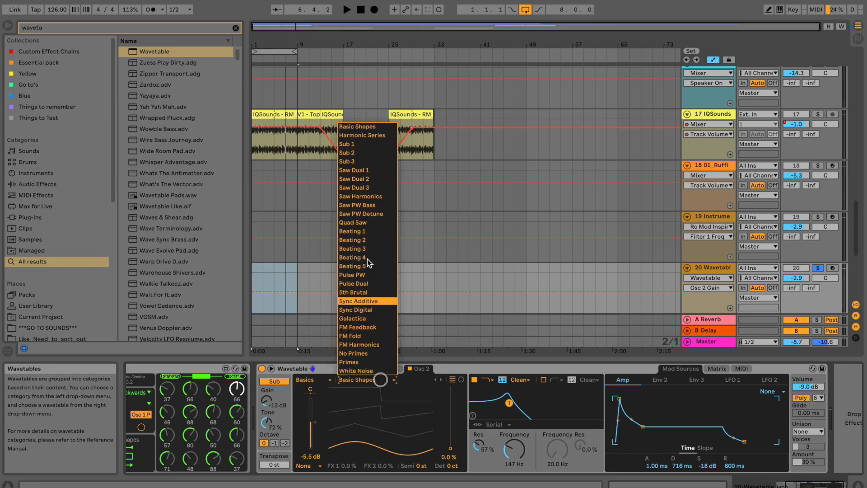
left_click(359, 293)
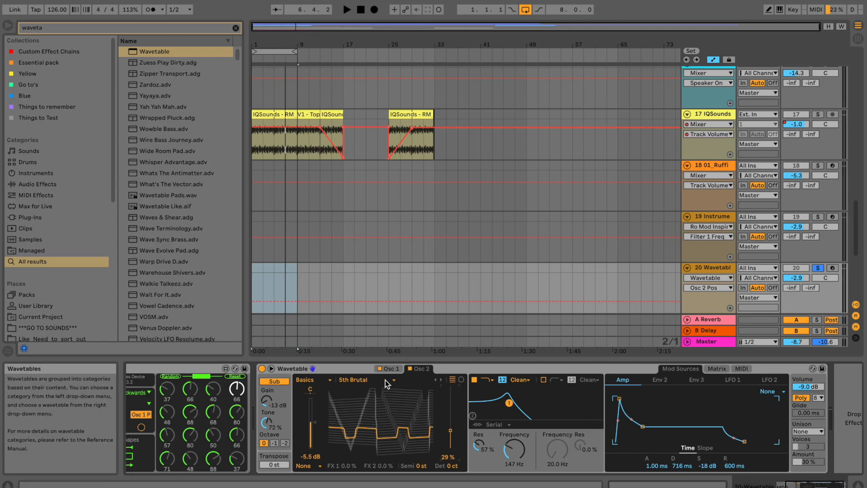
Play back, drop Osc 2 to -6.8 dB, set its wave position to 53% and the cutoff to 331 Hz.
key("space")
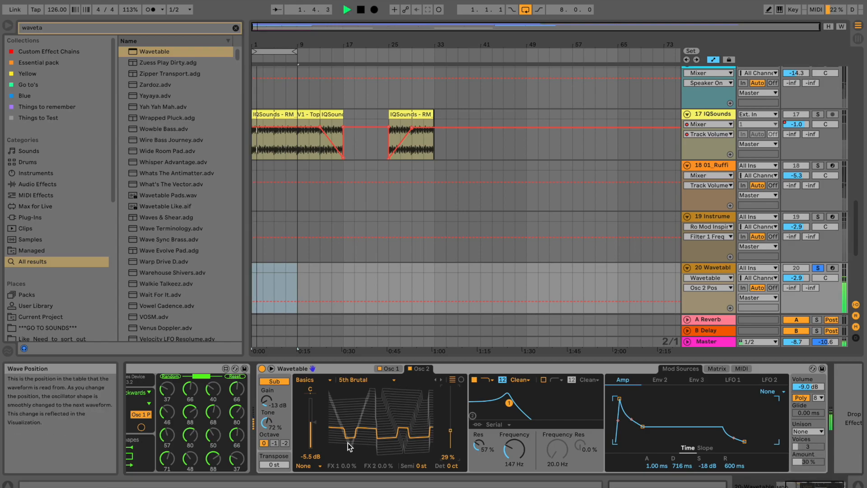
left_click_drag(299, 422, 299, 429)
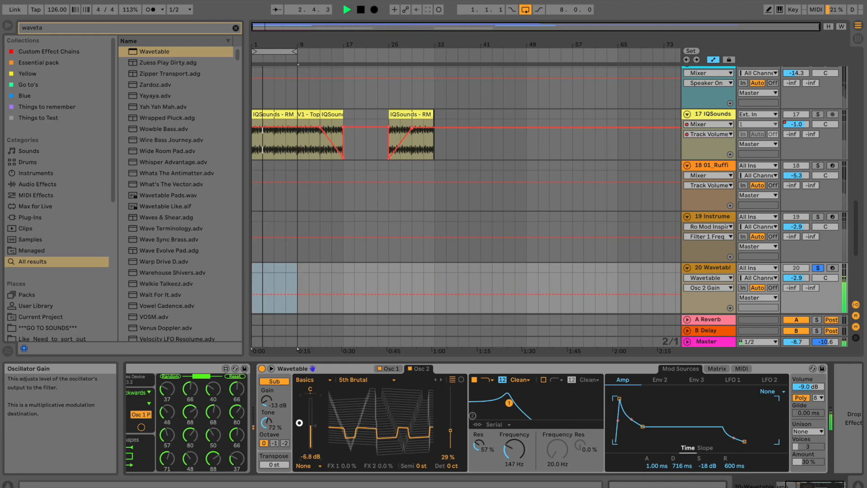
left_click_drag(450, 430, 451, 415)
left_click_drag(516, 451, 517, 438)
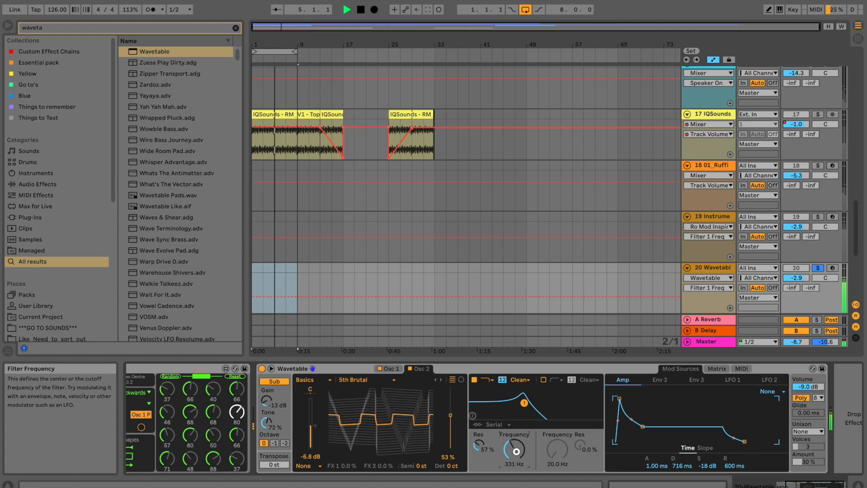
Swap Osc 2's wavetable to Primes.
left_click(389, 381)
left_click(364, 352)
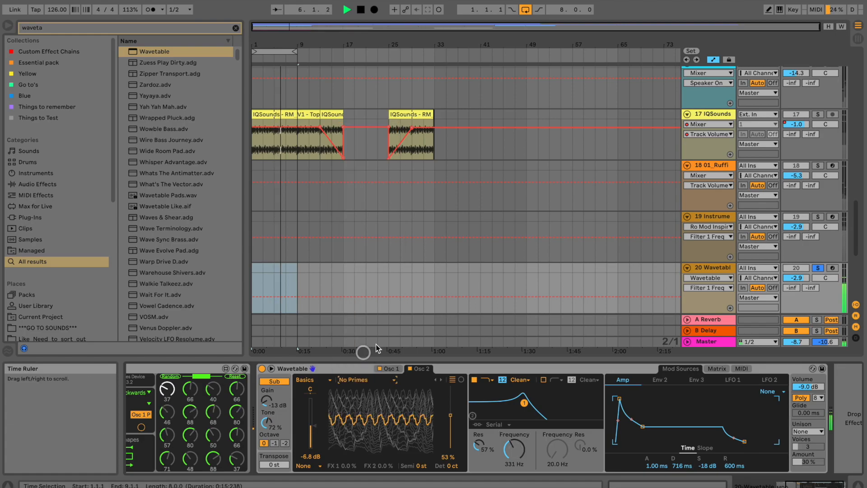
key("Up")
key("Up")
key("Up")
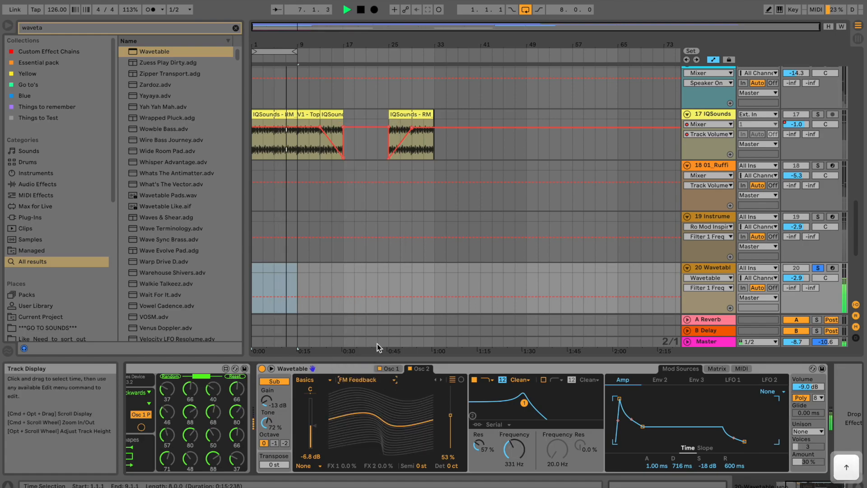
key("Down")
key("Down")
key("Down")
key("Down")
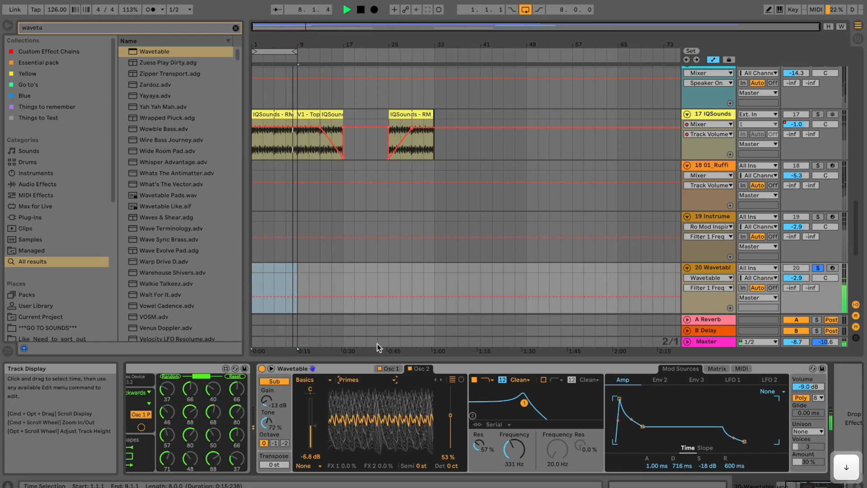
Lower the filter to 277 Hz with 62% resonance and stop playback.
left_click(525, 403)
mouse_move(525, 404)
left_mouse_down()
mouse_move(533, 405)
mouse_move(520, 402)
left_mouse_up()
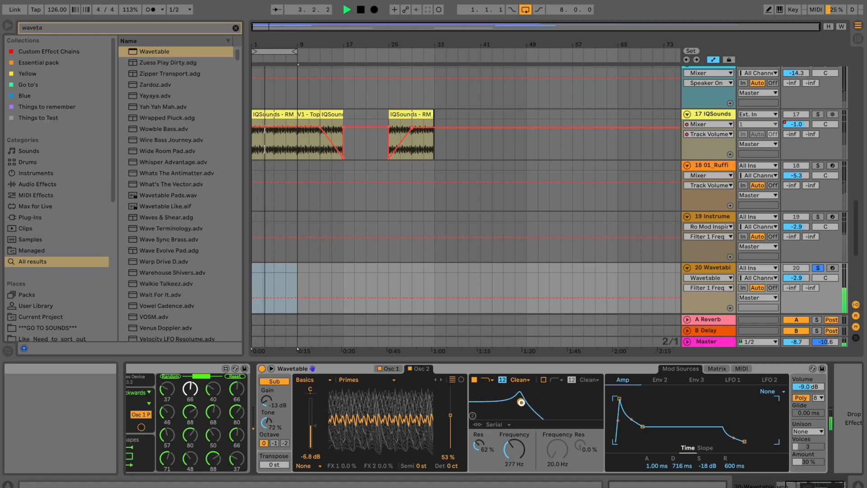
key("space")
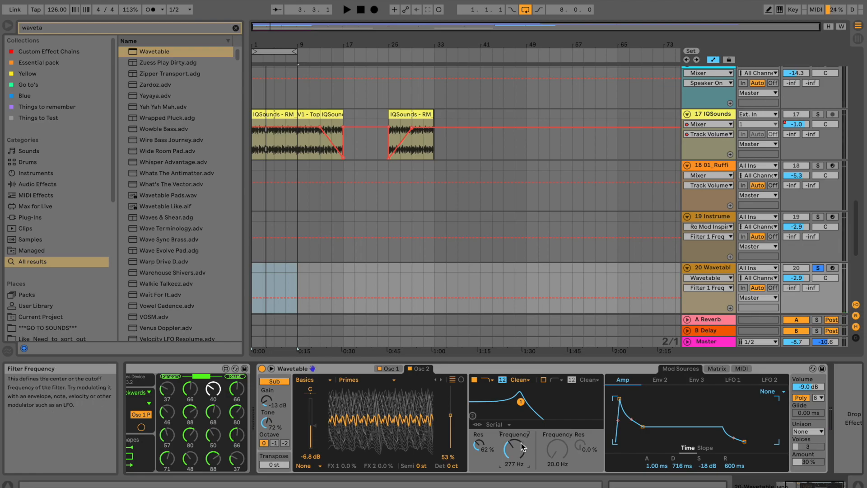
left_click(733, 380)
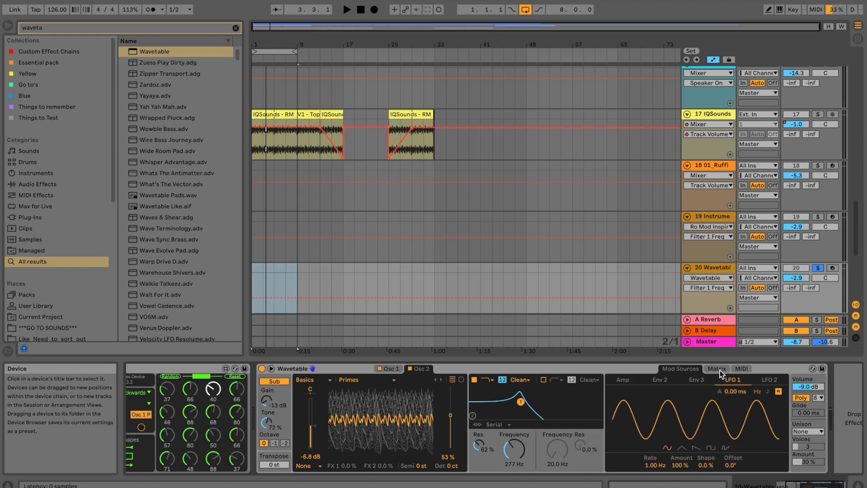
Add Filter 1 Freq to the modulation matrix and set its LFO 1 amount to 48.
left_click(720, 371)
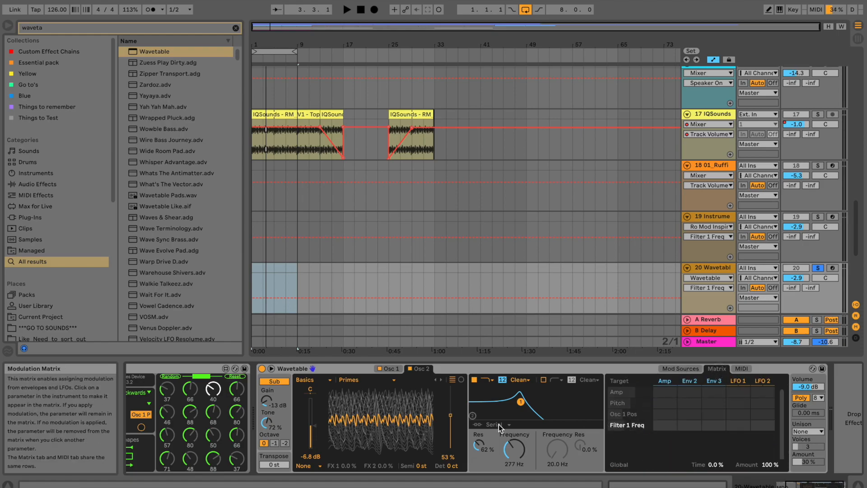
left_click(476, 447)
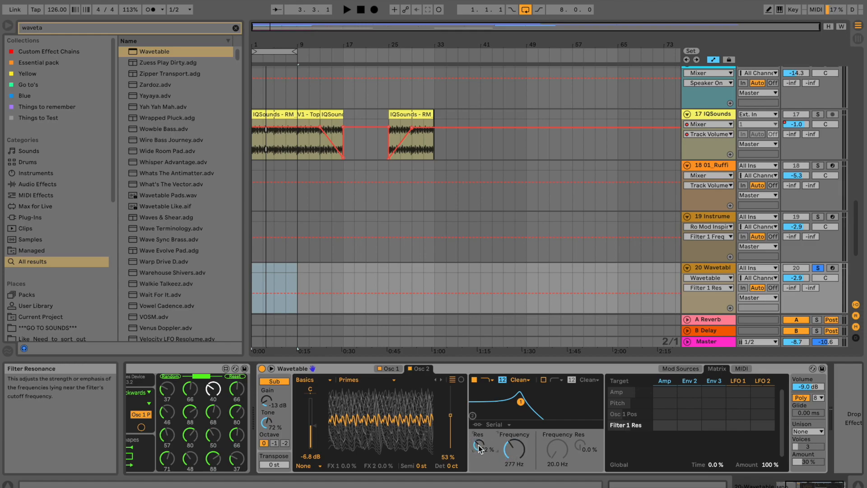
left_click(518, 453)
left_click(476, 442)
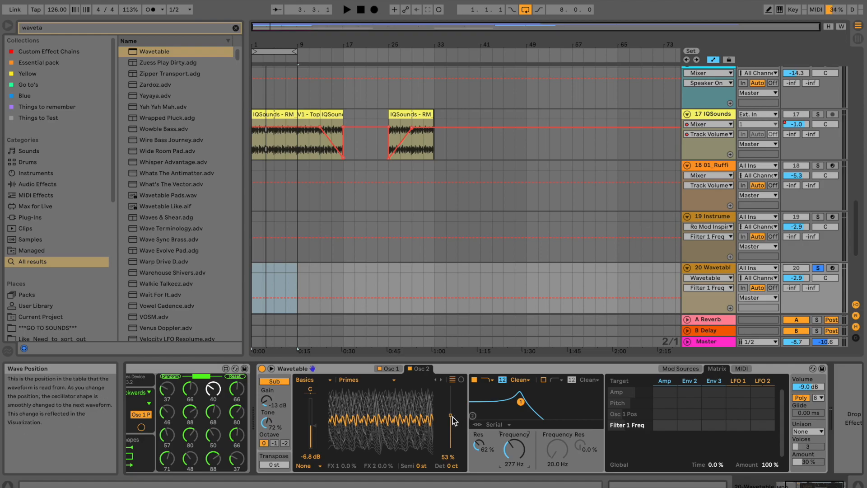
left_click(504, 445)
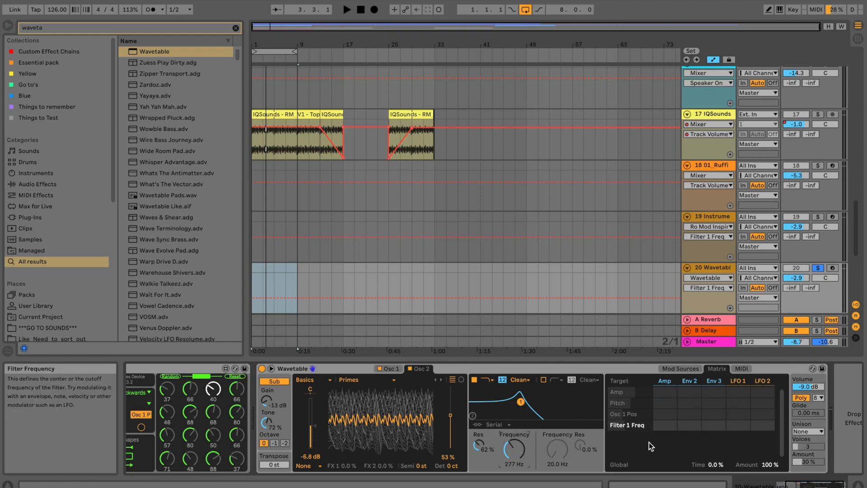
mouse_move(740, 426)
left_mouse_down()
mouse_move(739, 384)
mouse_move(738, 436)
left_mouse_up()
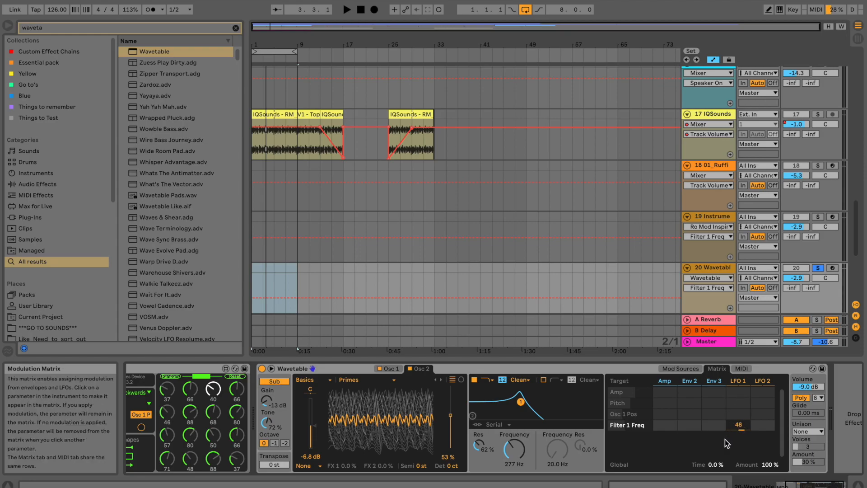
Set LFO 1 to a tempo-synced rate of 1.5 with 74% amount, 100% shape and 20° offset.
left_click(740, 380)
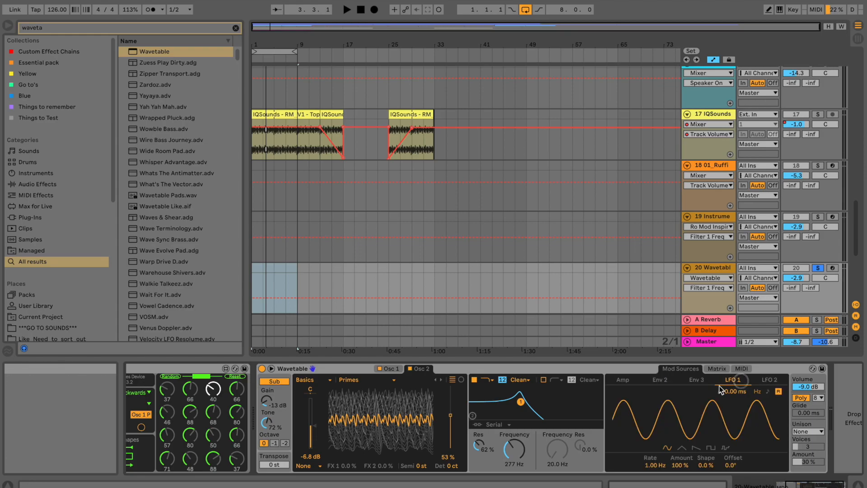
left_click_drag(678, 466, 677, 472)
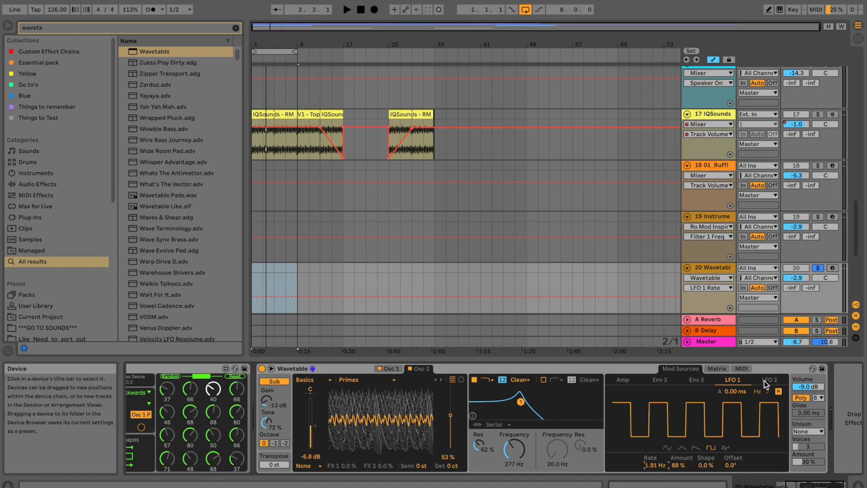
left_click(767, 391)
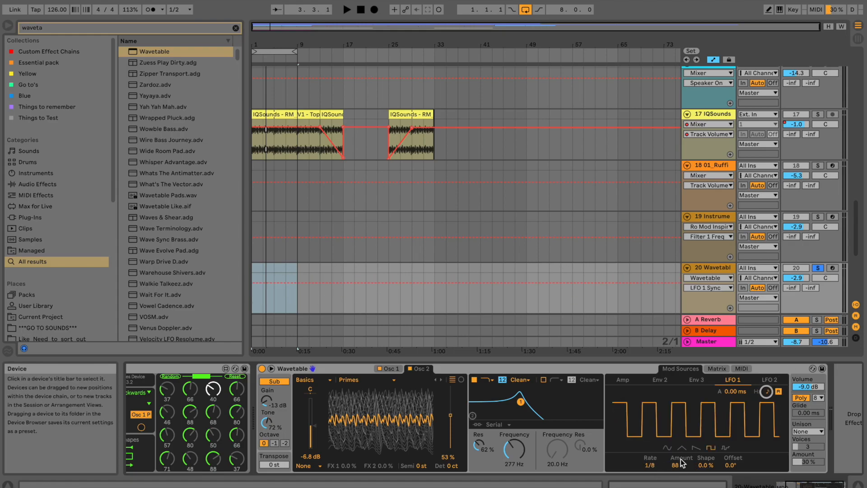
left_click_drag(661, 465, 661, 468)
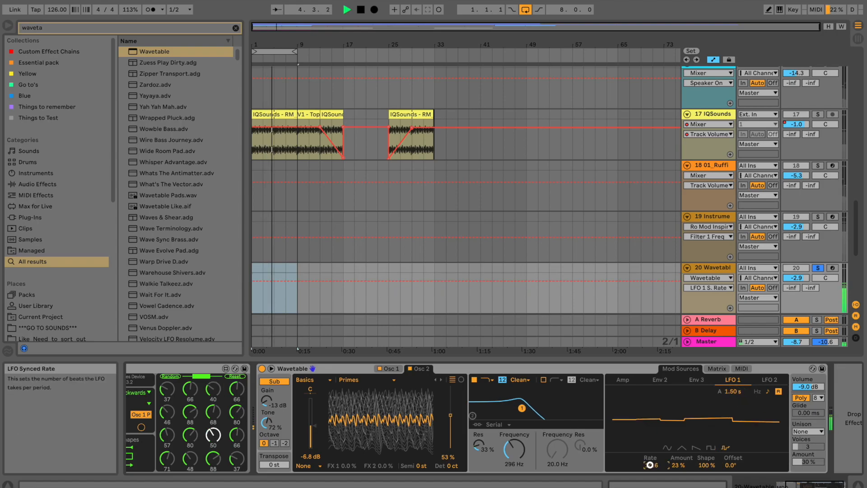
left_click_drag(651, 465, 650, 466)
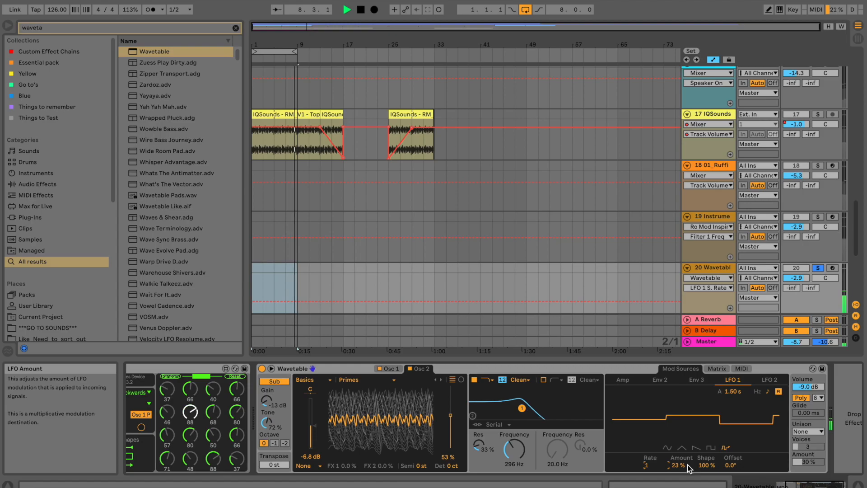
left_click_drag(730, 465, 683, 462)
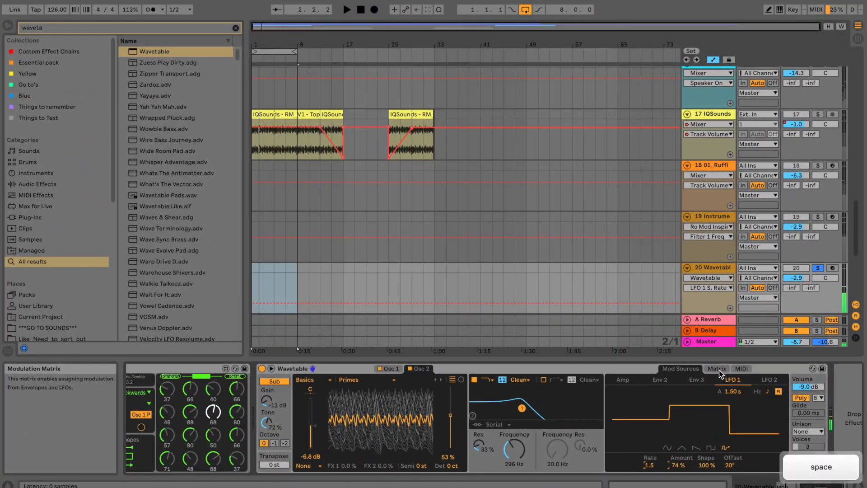
Add Amp envelope modulation of Filter 1 Freq, raise LFO 1's depth to 50, and shorten the envelope decay.
left_click(718, 370)
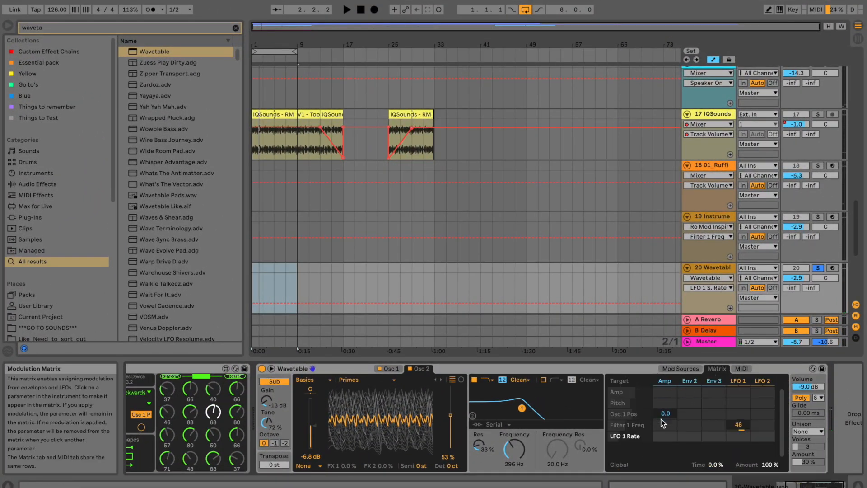
left_click(665, 430)
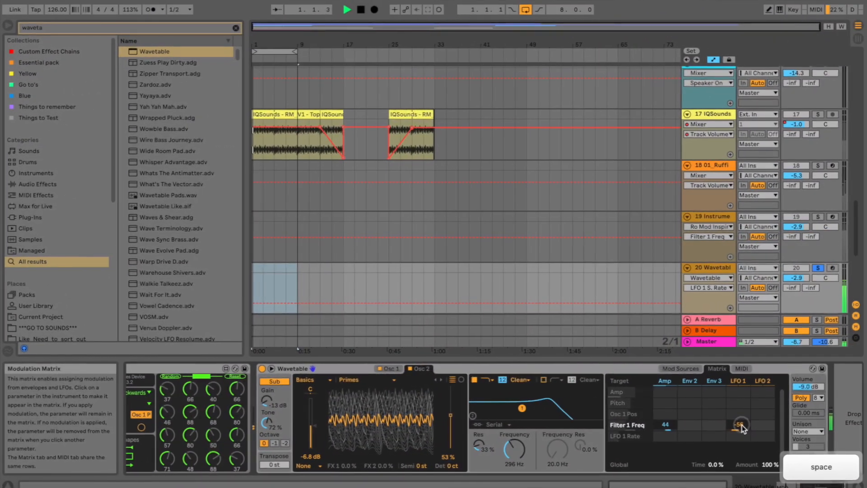
left_click_drag(742, 426, 742, 424)
left_click_drag(673, 425, 672, 424)
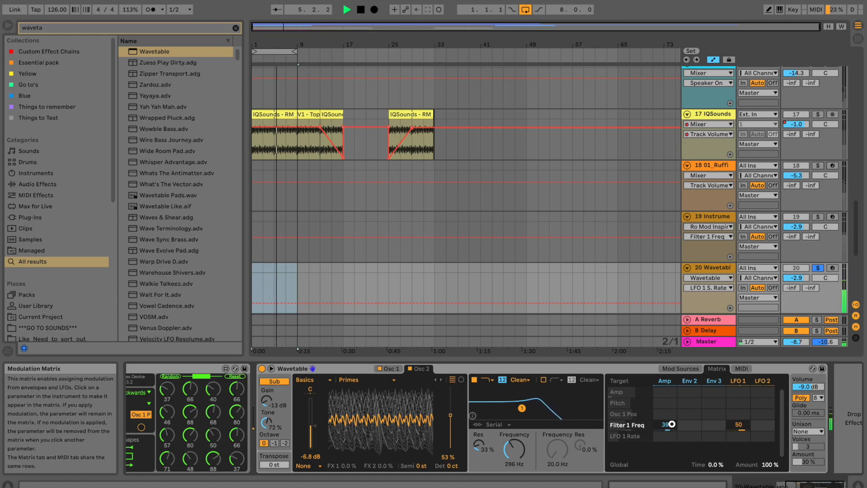
left_click(667, 381)
left_click_drag(643, 427, 634, 430)
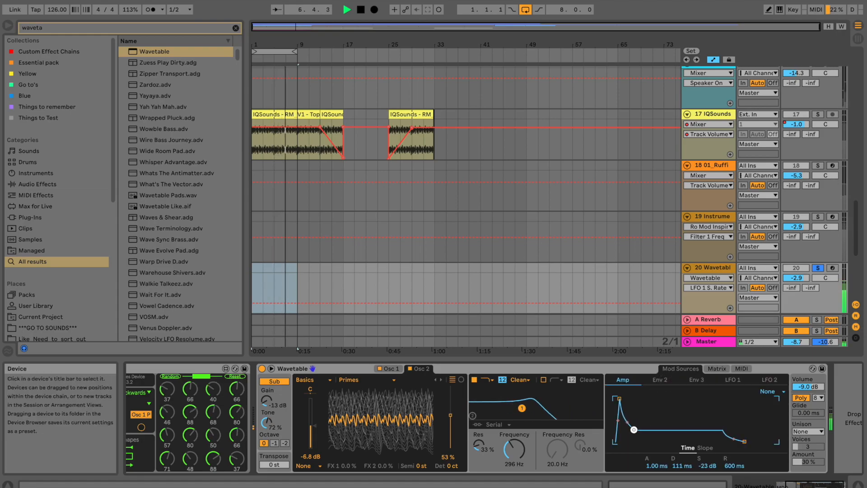
Stop playback and reset the Amp envelope's Filter 1 Freq amount to default.
left_click(731, 381)
key("space")
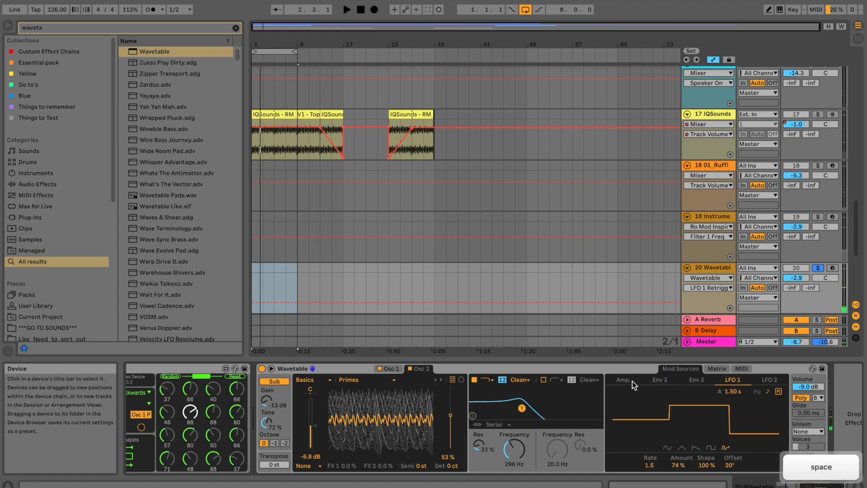
left_click(716, 368)
right_click(664, 427)
left_click(669, 432)
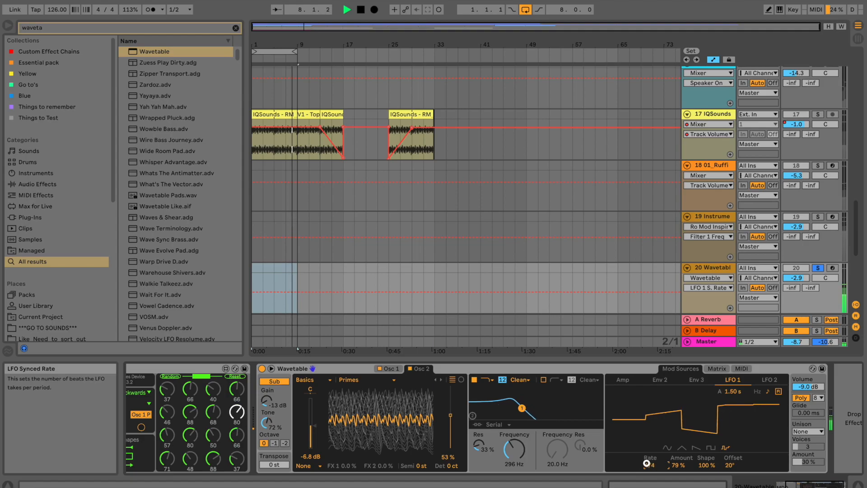
Retune LFO 1's synced rate and lower its amount to 46%.
mouse_move(647, 463)
left_mouse_down()
mouse_move(647, 456)
mouse_move(649, 465)
left_mouse_up()
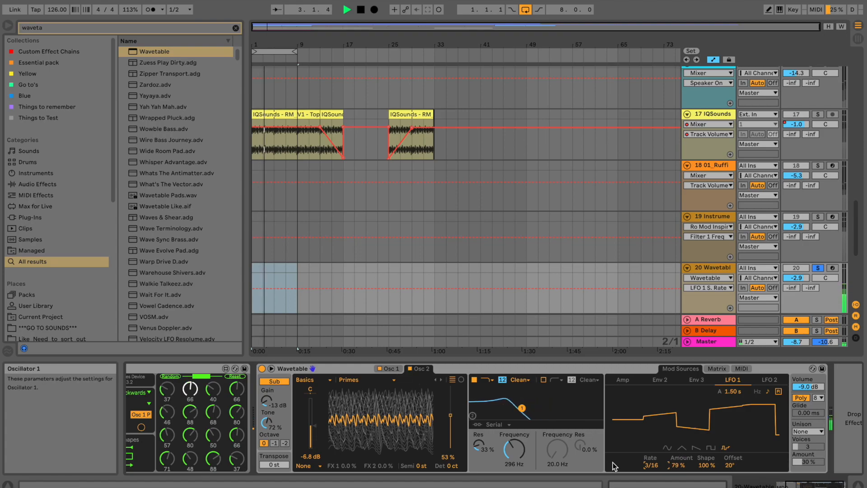
left_click_drag(647, 465, 683, 467)
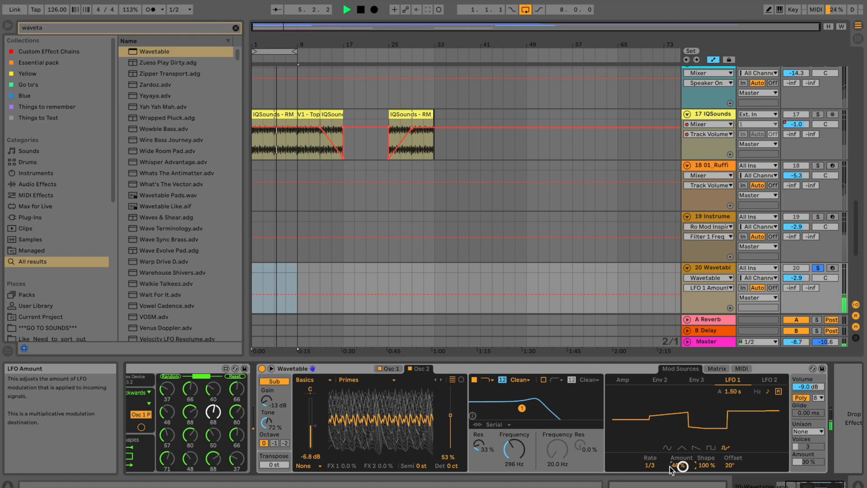
left_click(651, 465)
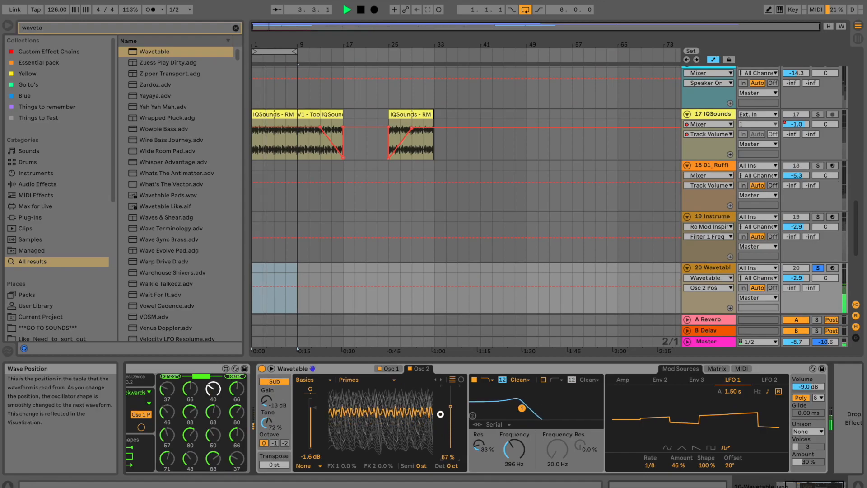
Move Osc 2's wave position to 50%, stop playback, and disable Osc 2.
mouse_move(453, 415)
left_mouse_down()
mouse_move(454, 430)
mouse_move(441, 426)
left_mouse_up()
key("space")
left_click(408, 370)
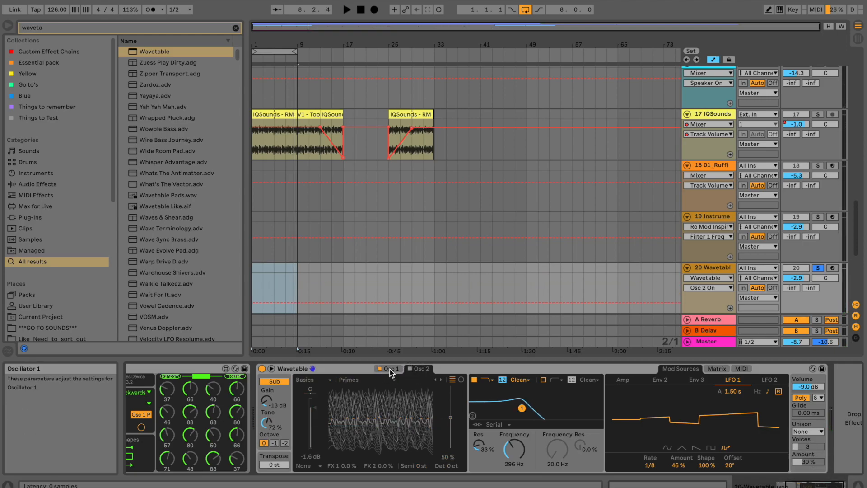
Set Filter 1 to 265 Hz, switch filter routing to Parallel, then lower the cutoff to 153 Hz.
left_click(390, 370)
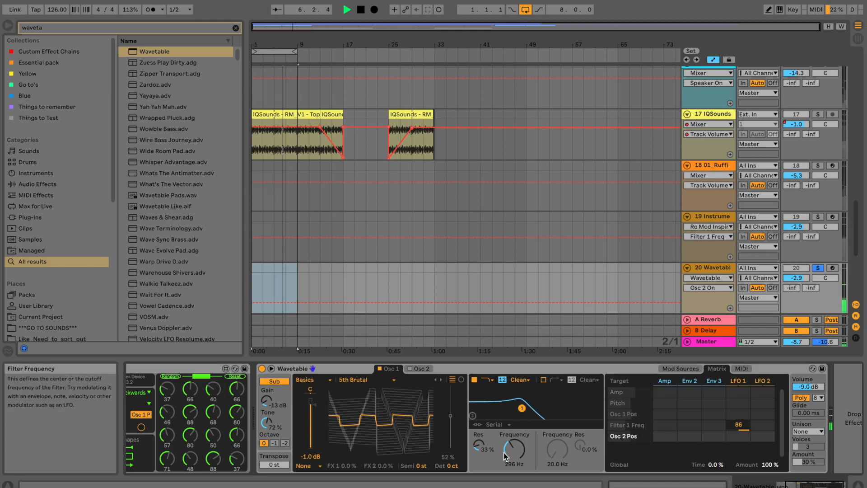
left_click_drag(505, 452, 506, 453)
left_click(500, 423)
left_click(503, 443)
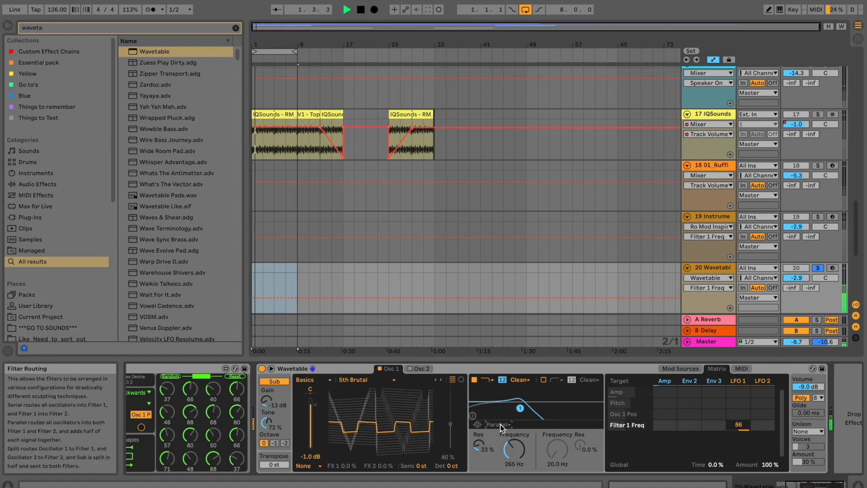
left_click_drag(514, 449, 514, 462)
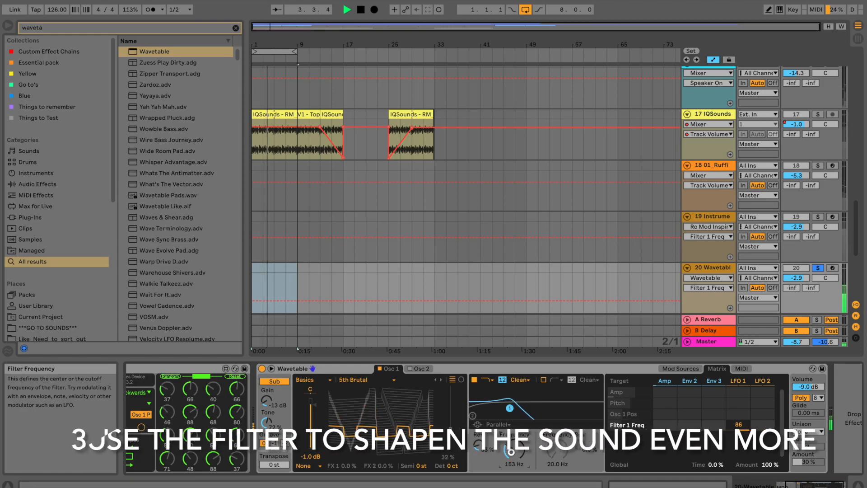
Enable Filter 2 in Serial routing, raise Filter 1 to 412 Hz, and reduce LFO 2's modulation.
left_click(495, 426)
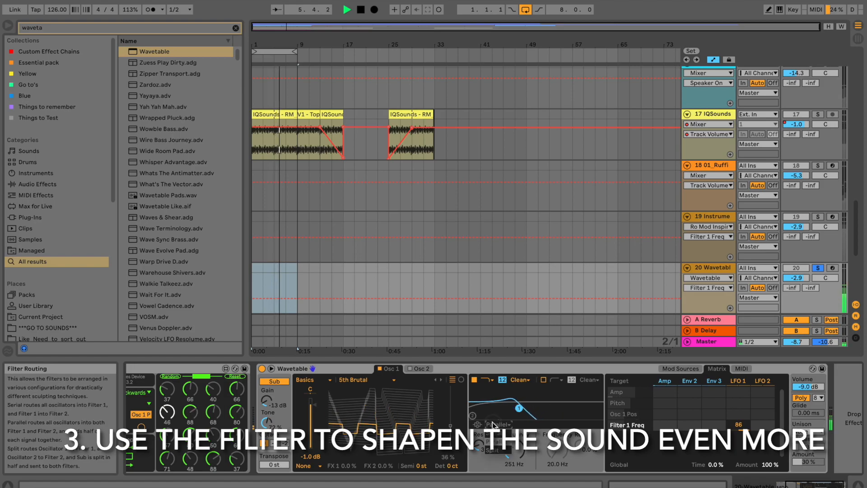
left_click(494, 450)
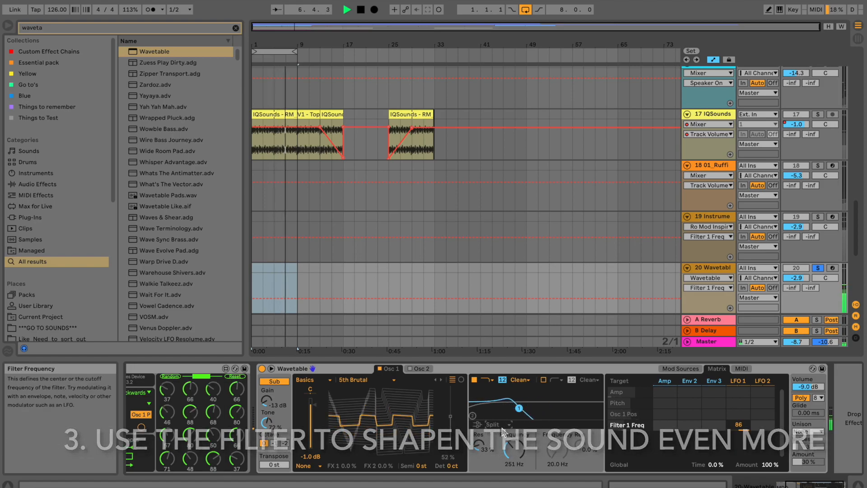
left_click(544, 380)
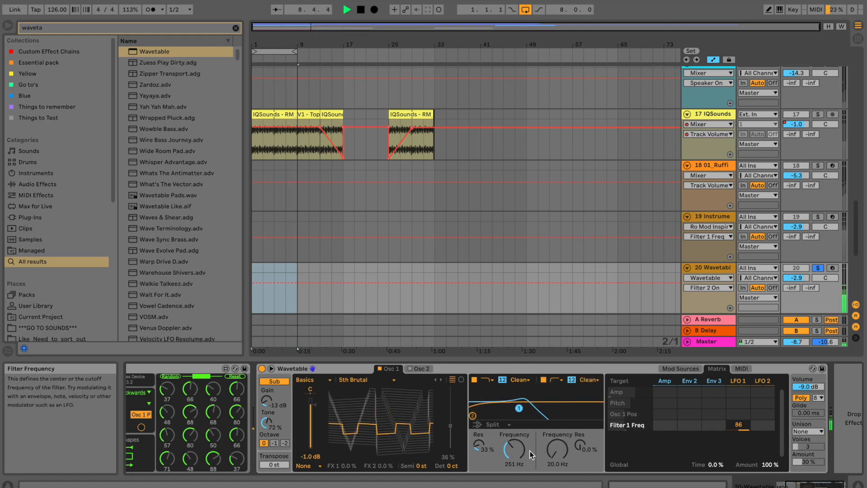
left_click(558, 451)
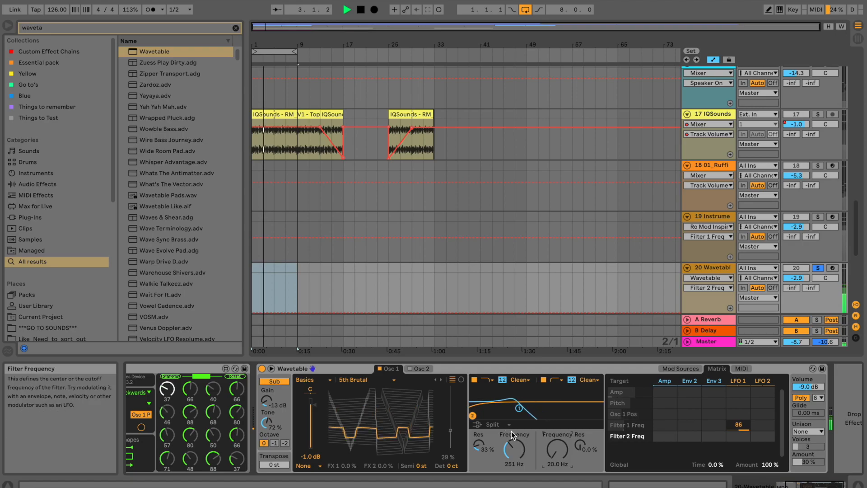
left_click(497, 425)
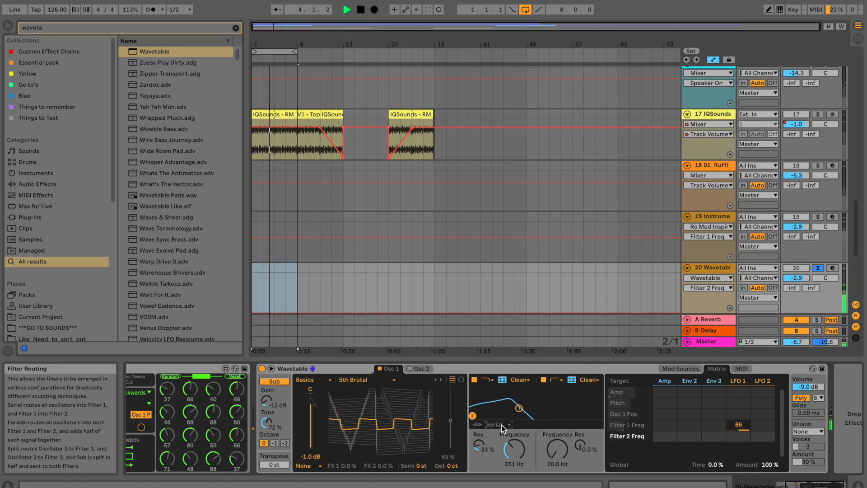
left_click_drag(514, 448, 515, 443)
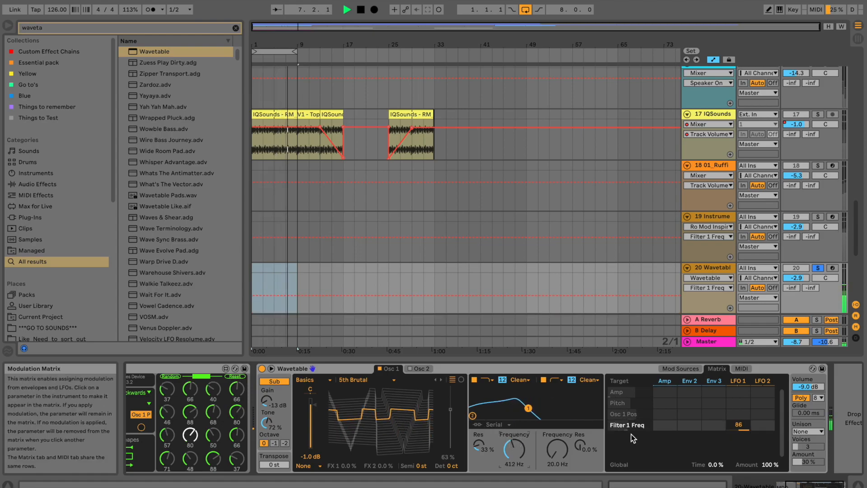
left_click_drag(766, 427, 766, 427)
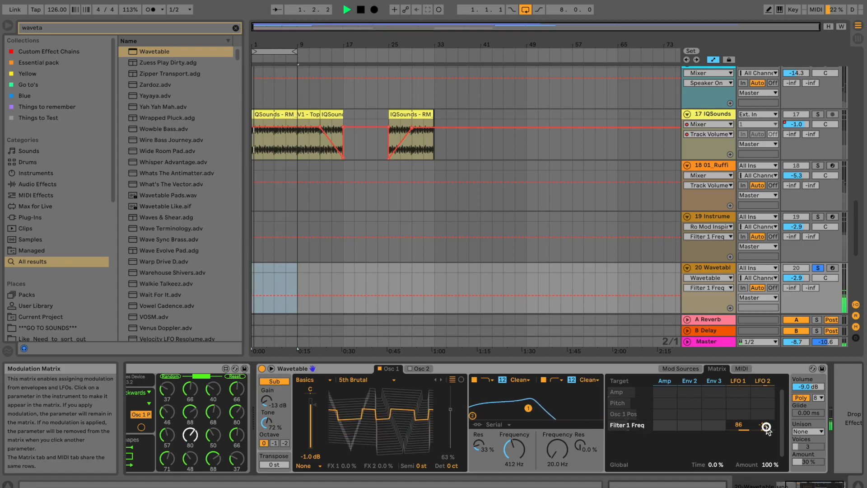
Clear LFO 2's Filter 1 modulation, set Filter 1 to OSR Morph at 238 Hz, and global modulation to 77%.
double_click(767, 426)
left_click(491, 379)
left_click(486, 421)
left_click(515, 381)
left_click(516, 399)
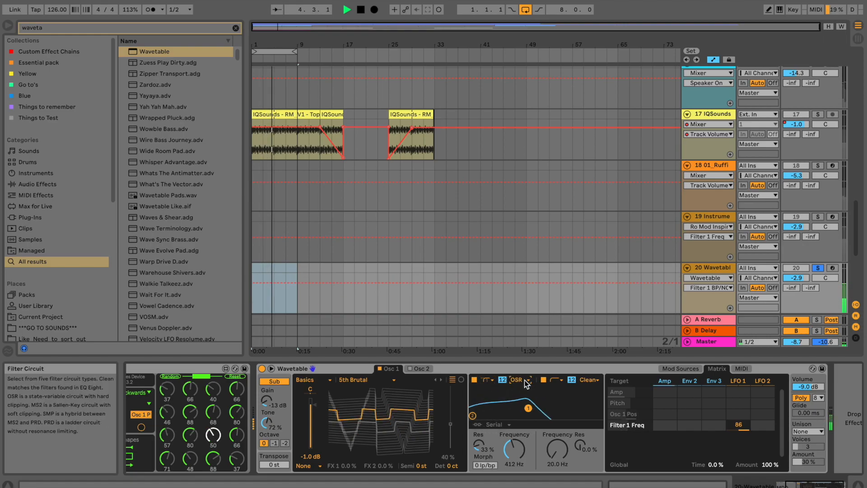
left_click_drag(486, 465, 484, 465)
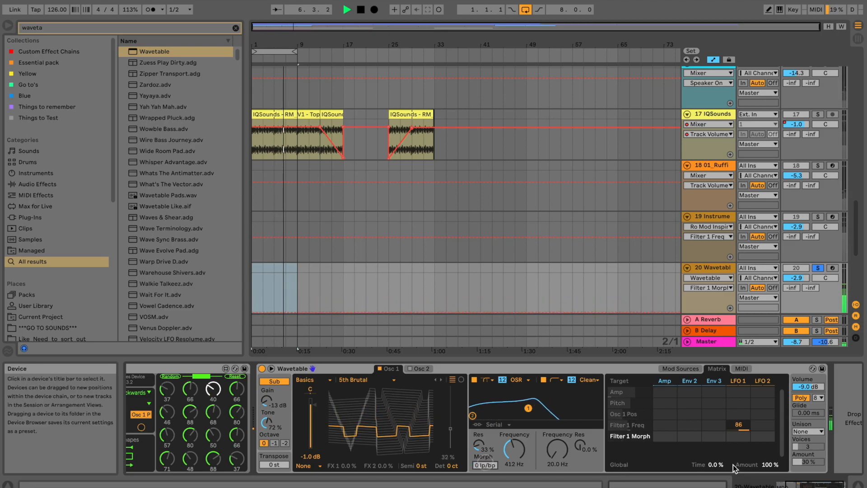
left_click_drag(763, 465, 764, 458)
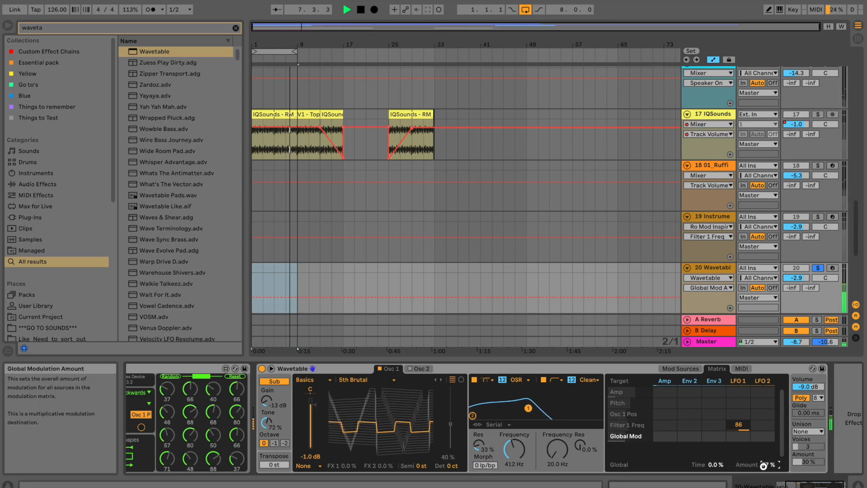
left_click_drag(510, 452, 510, 447)
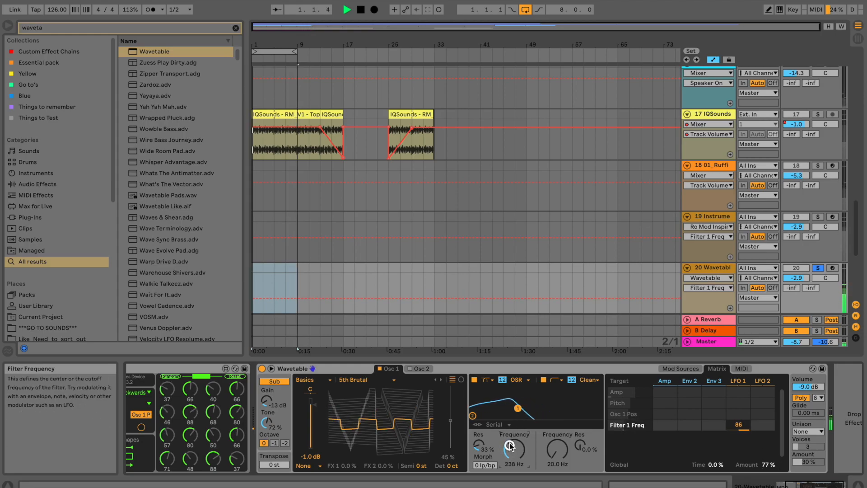
Turn the second oscillator back on and check its settings.
left_click(410, 369)
left_click(419, 369)
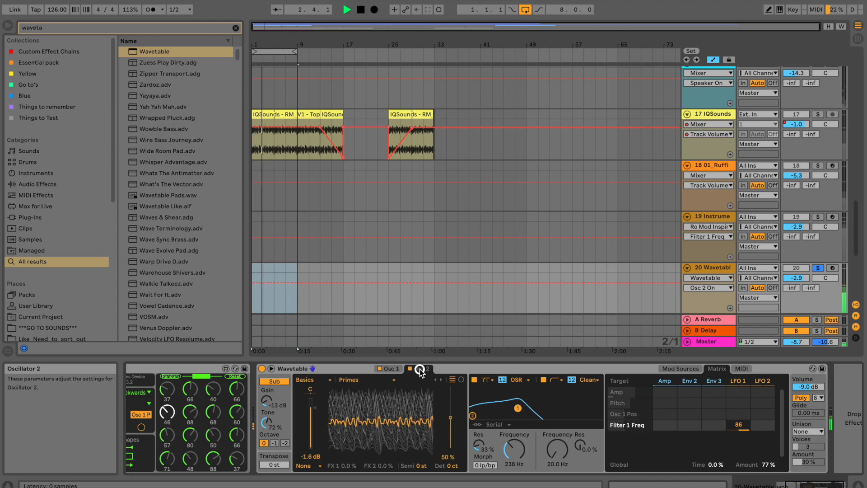
left_click(392, 366)
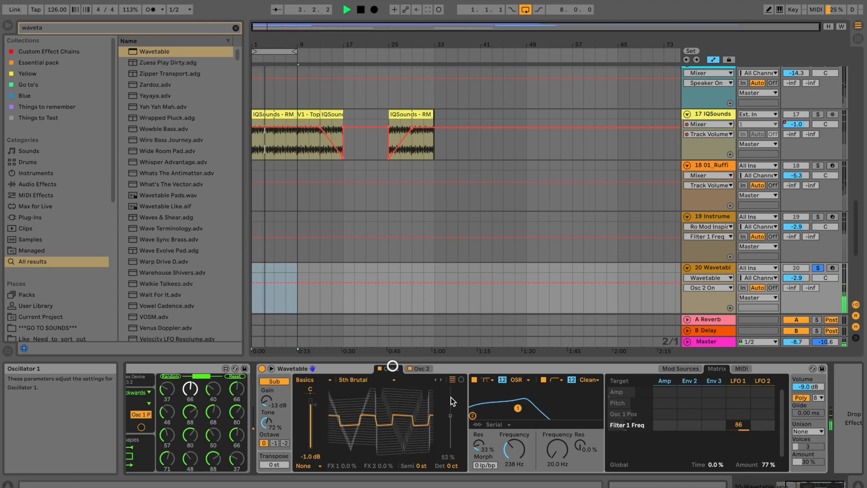
Switch Osc 2 to the Sync Digital wavetable with gain about -0.2 dB and position 79%.
left_click(427, 371)
left_click_drag(311, 412, 311, 445)
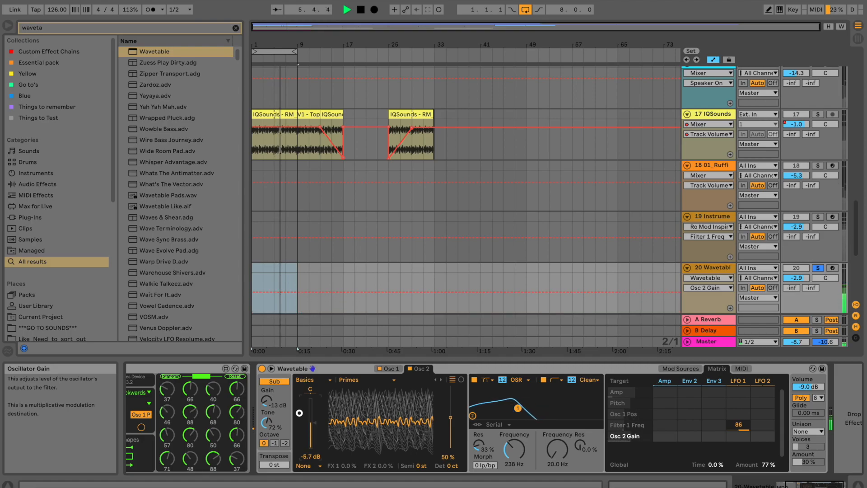
left_click(354, 377)
left_click(357, 342)
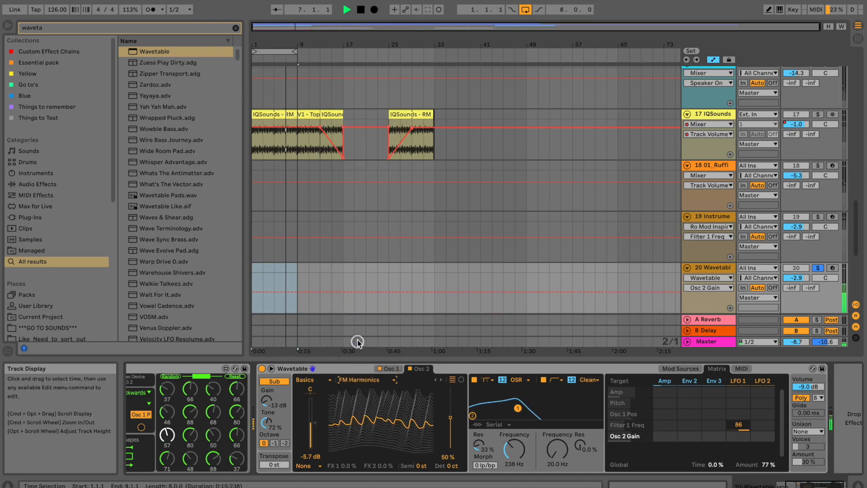
key("Up")
key("Up")
key("Up")
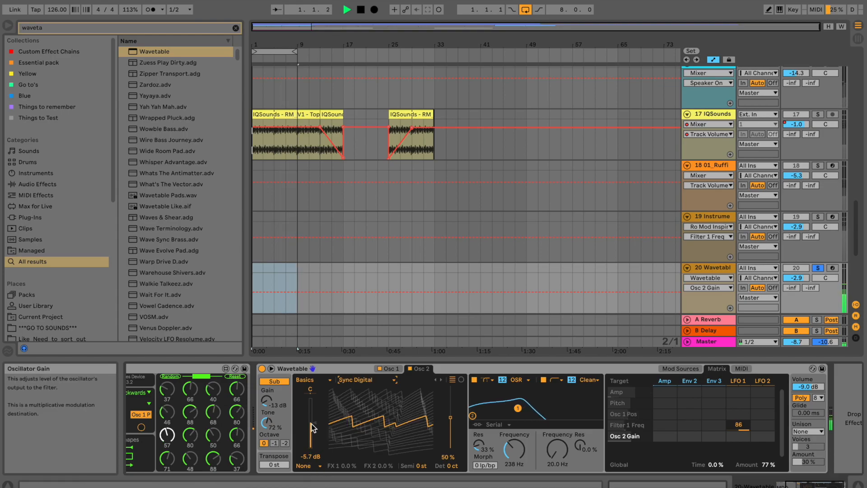
left_click_drag(300, 423, 299, 423)
left_click_drag(452, 418, 451, 399)
Sweep the filter cutoff down to 145 Hz and raise Osc 1's sub gain.
mouse_move(513, 454)
left_mouse_down()
mouse_move(514, 441)
mouse_move(515, 468)
left_mouse_up()
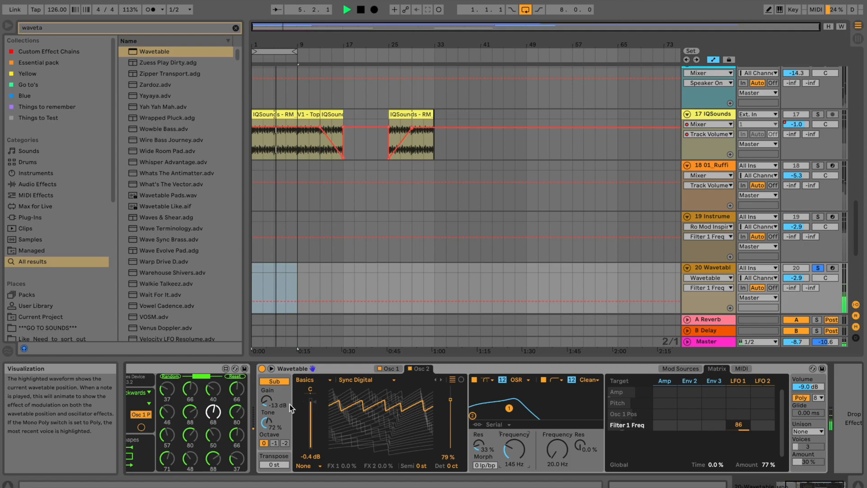
left_click(388, 368)
left_click_drag(268, 400, 268, 382)
Set the sub oscillator to 0 dB and drop it one octave.
key("space")
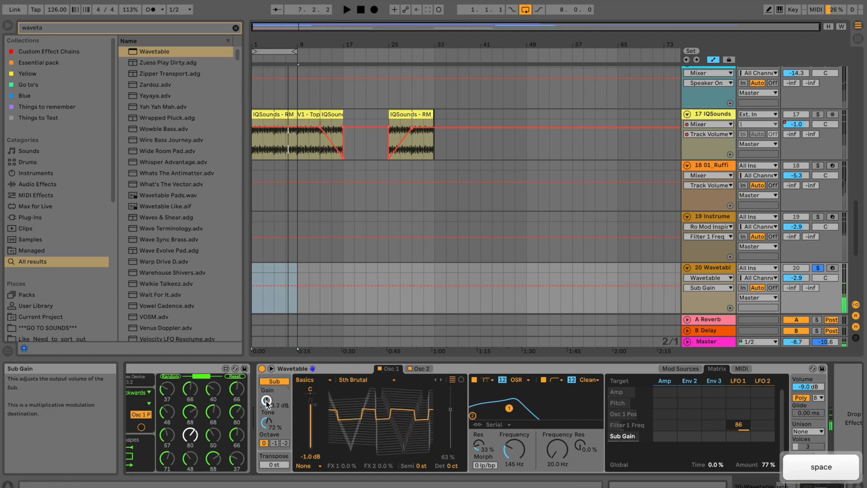
left_click_drag(268, 382, 267, 379)
key("space")
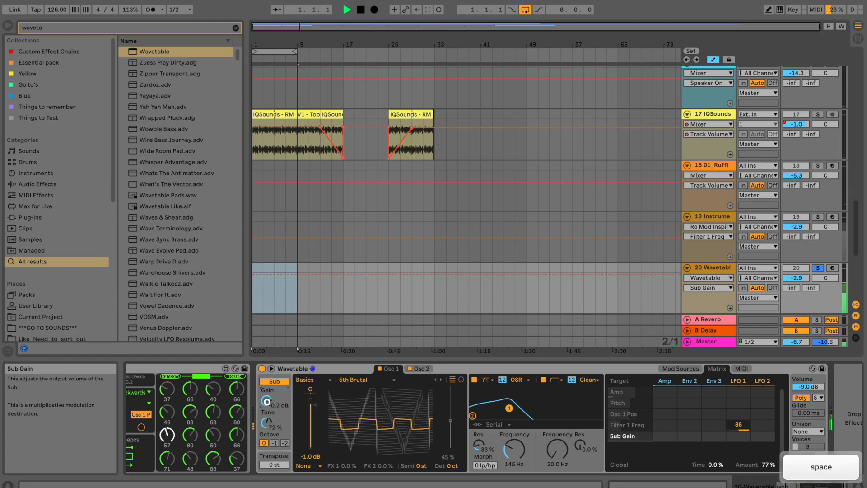
left_click(274, 443)
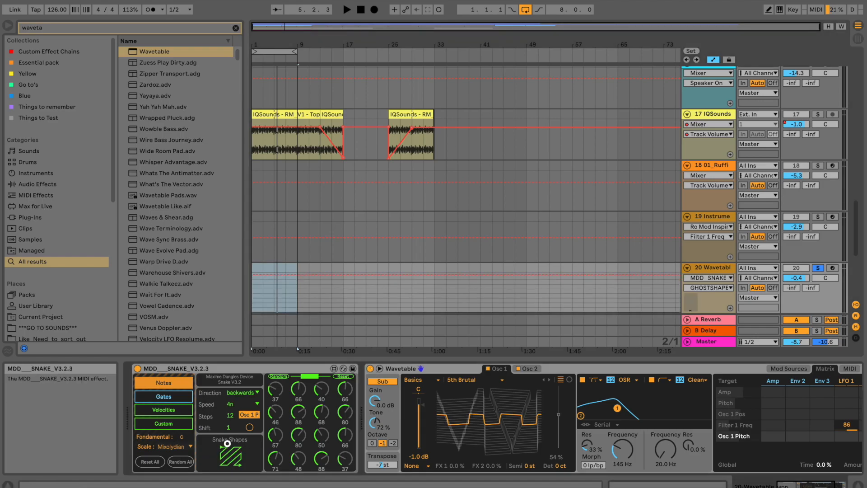
Choose a diagonal Snake shape pattern, then show track 19's Instrument Rack devices.
left_click(229, 457)
key("space")
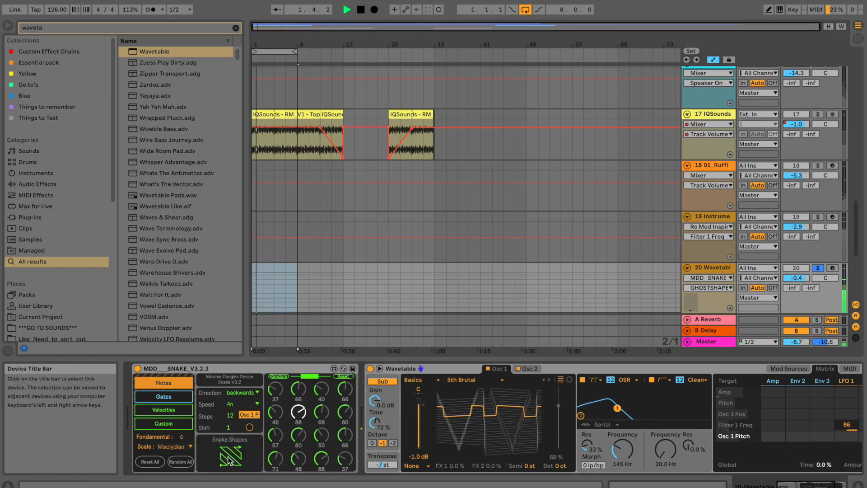
key("space")
left_click(376, 400)
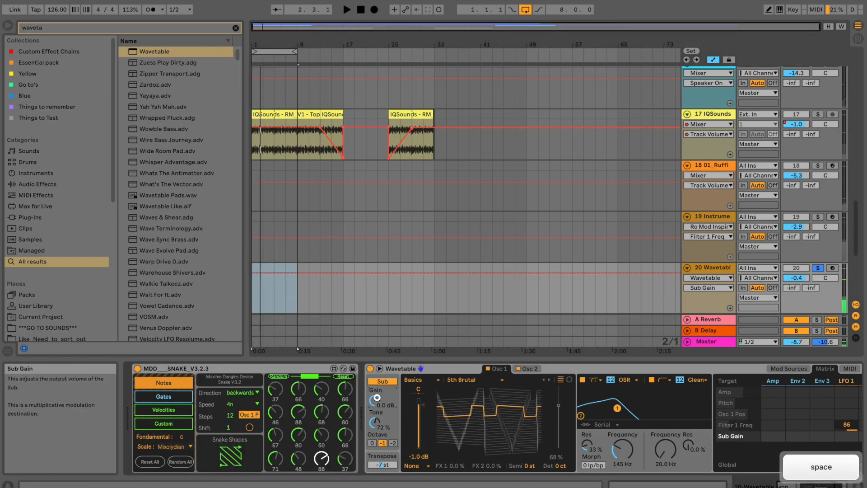
left_click(719, 218)
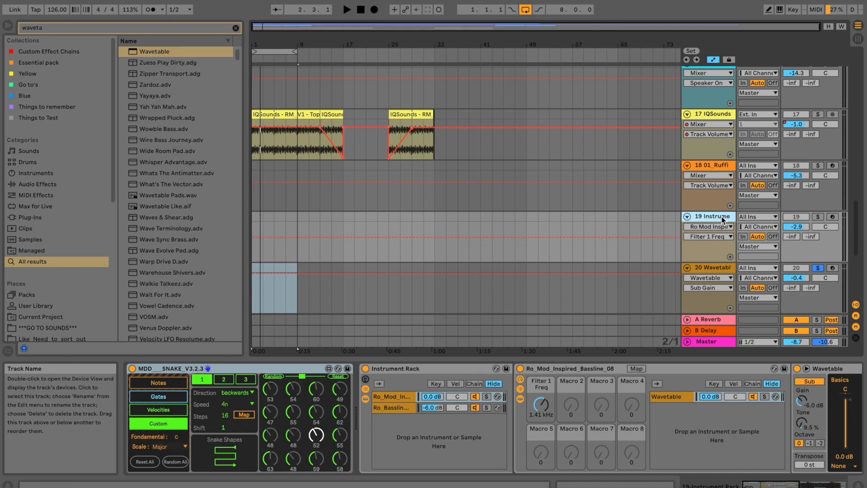
Solo track 19 and raise its Wavetable's Filter 1 drive to 6.19 dB.
left_click(819, 217)
left_click(410, 398)
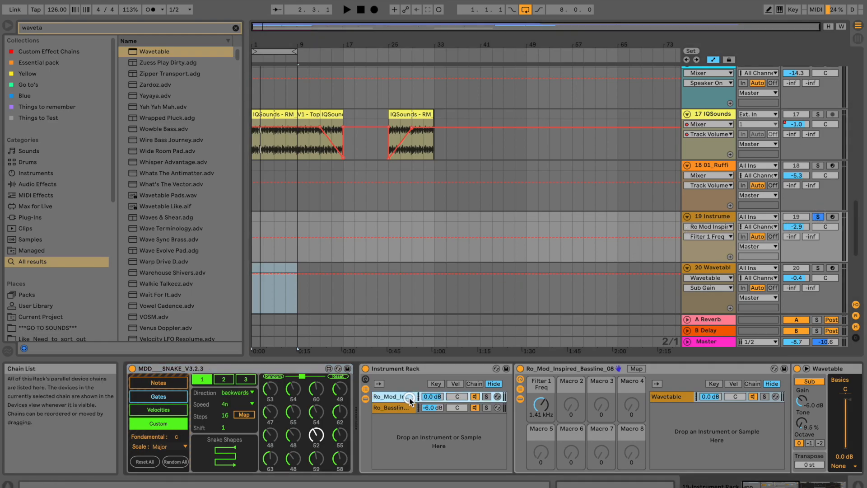
left_click_drag(758, 486, 803, 486)
left_click(701, 369)
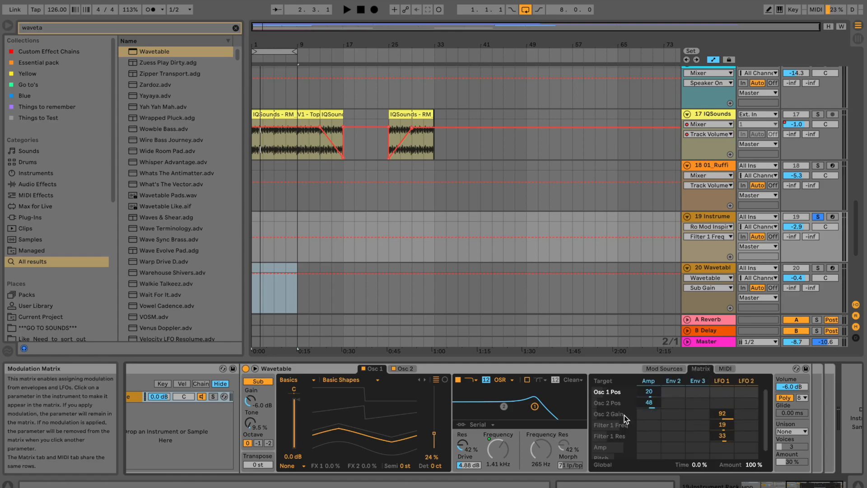
key("space")
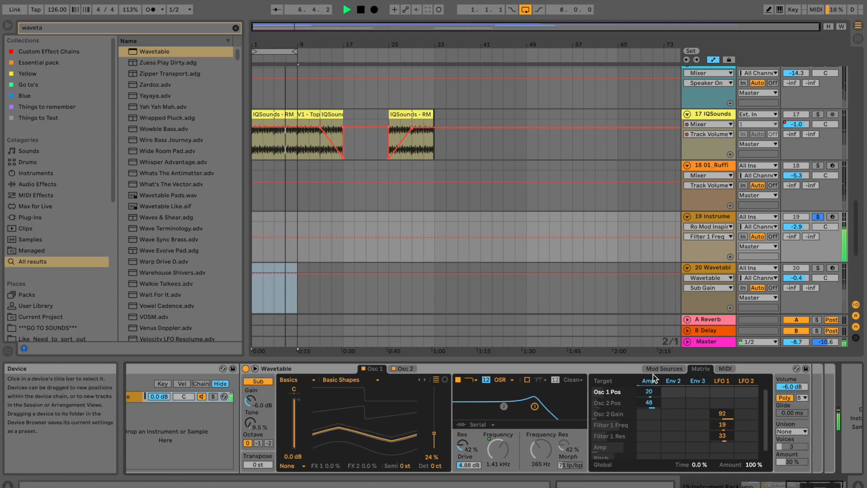
key("space")
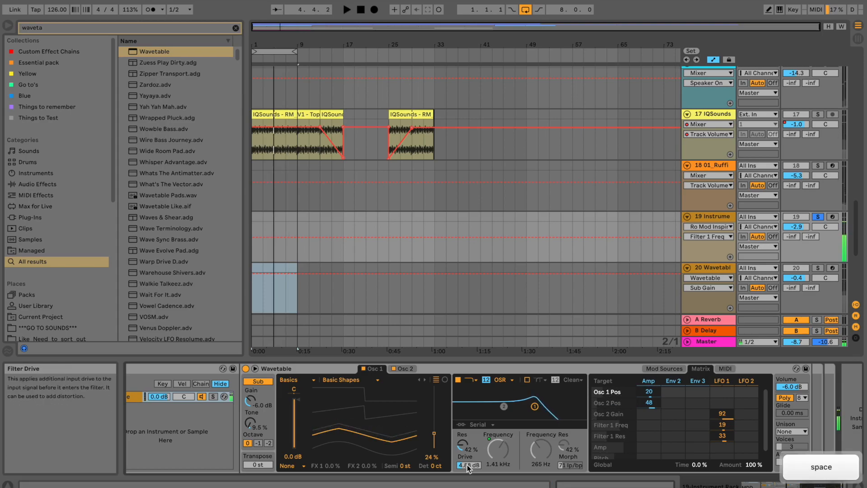
left_click_drag(467, 465, 466, 463)
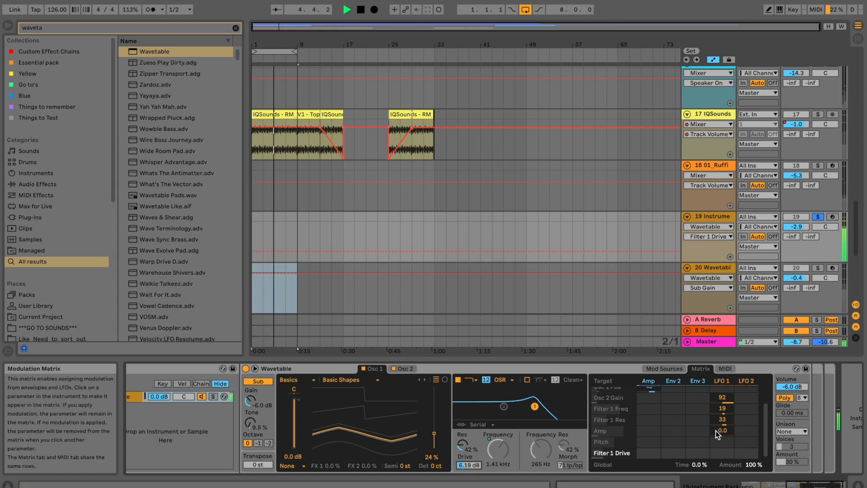
Compare the LFO 1 and LFO 2 modulation shapes.
left_click(719, 380)
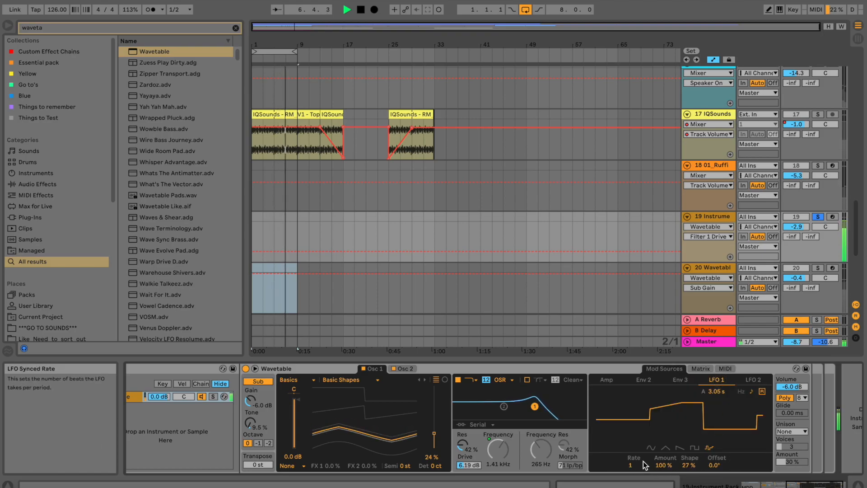
left_click(753, 380)
left_click(724, 381)
key("space")
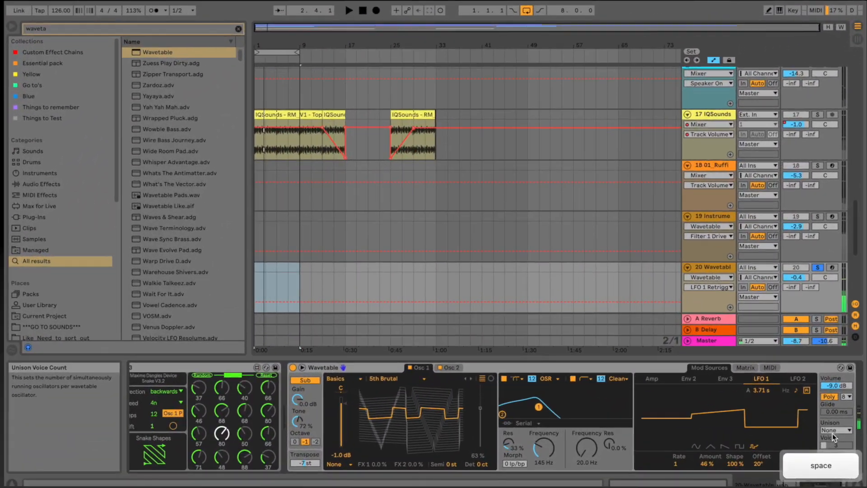
Audition the Noise unison mode and increase the unison amount.
left_click(834, 433)
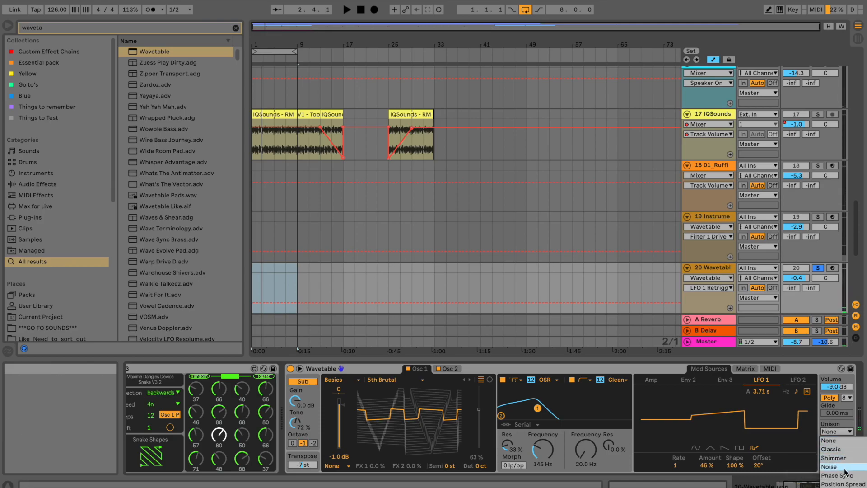
left_click(845, 469)
key("space")
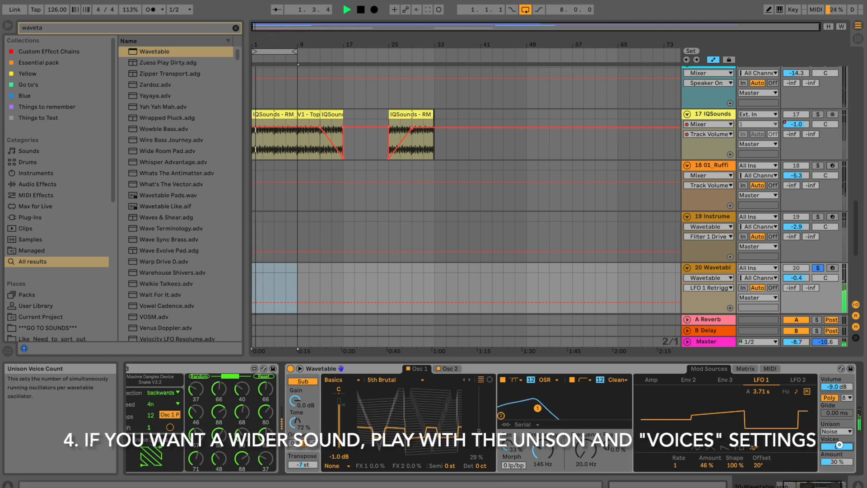
key("space")
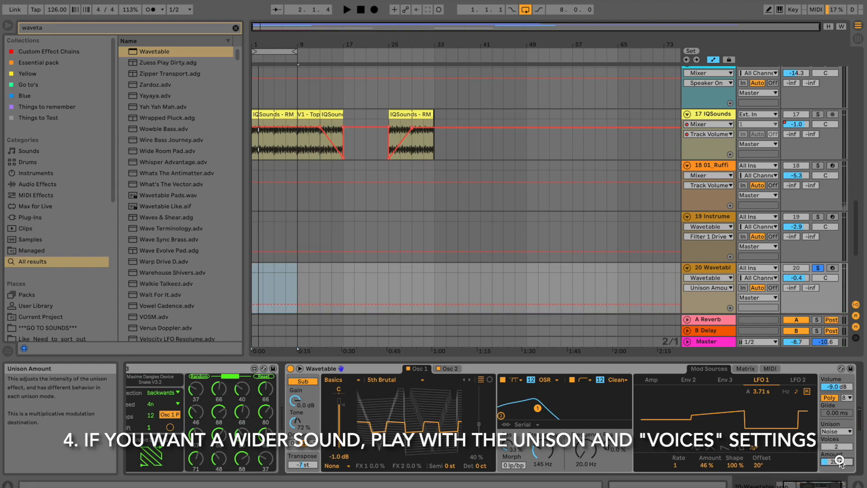
key("space")
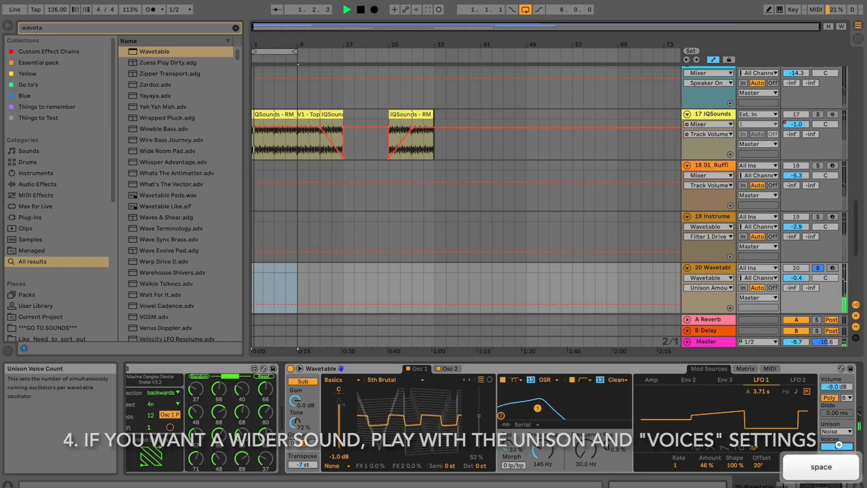
left_click_drag(837, 462, 836, 460)
Try None, Classic and Shimmer unison, ending on Random with 6 voices at 0% amount.
left_click(837, 431)
left_click(836, 435)
left_click(836, 435)
left_click(836, 441)
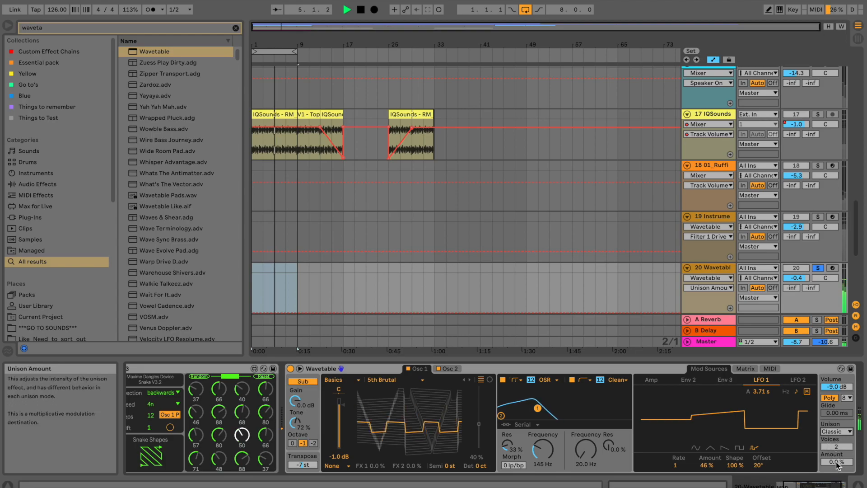
left_click(837, 432)
left_click(836, 458)
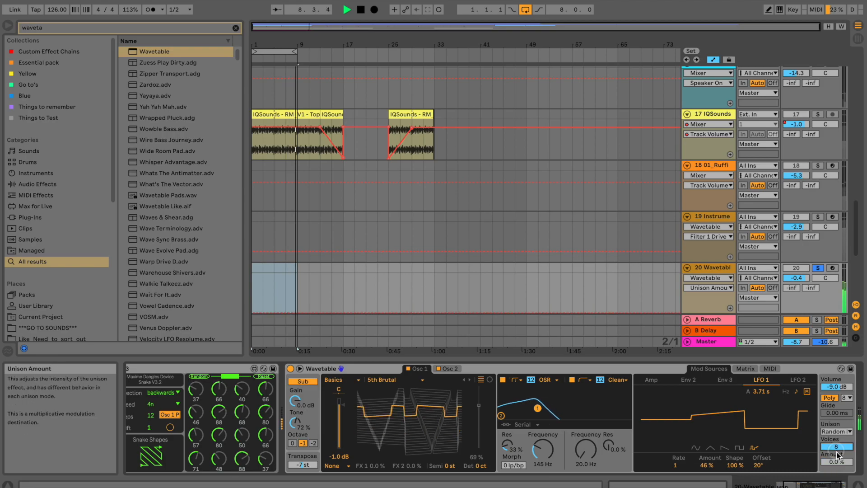
left_click_drag(807, 483, 826, 485)
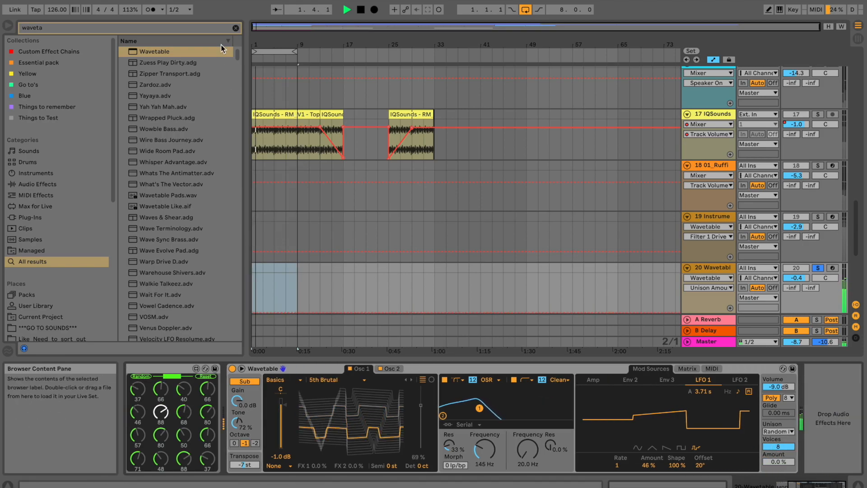
Clear the browser search and solo track 22 after briefly soloing track 21.
left_click(234, 28)
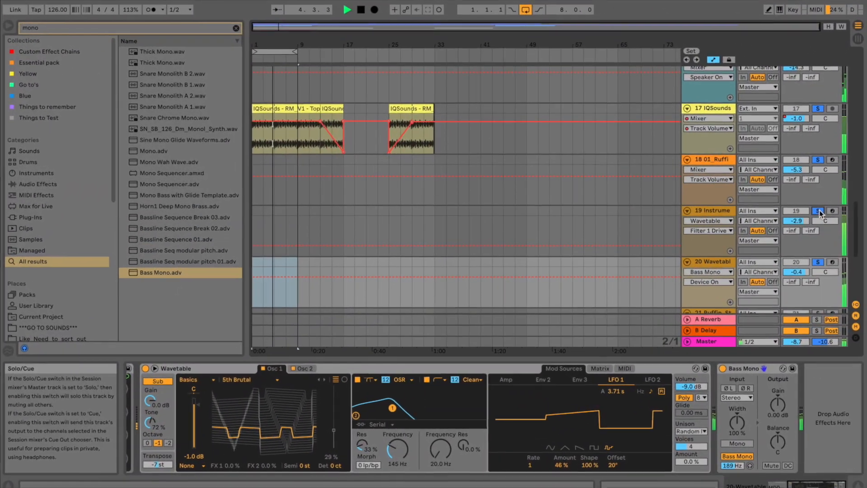
scroll(819, 201, "down", 3)
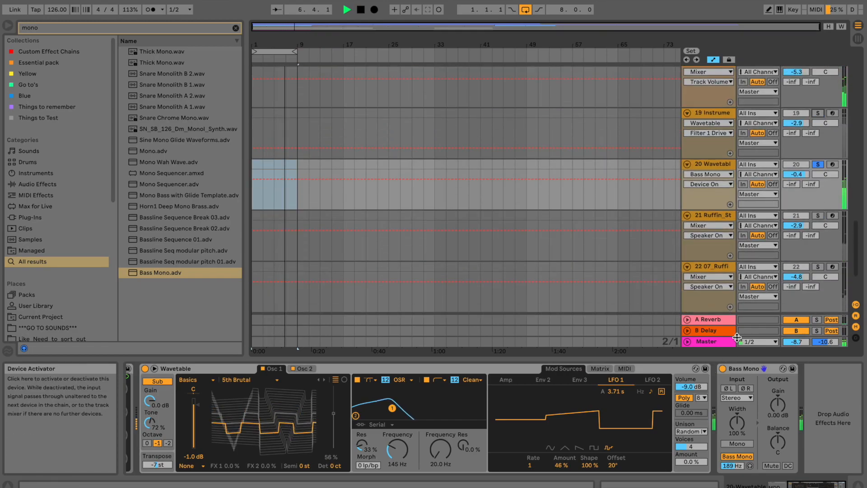
left_click(820, 215)
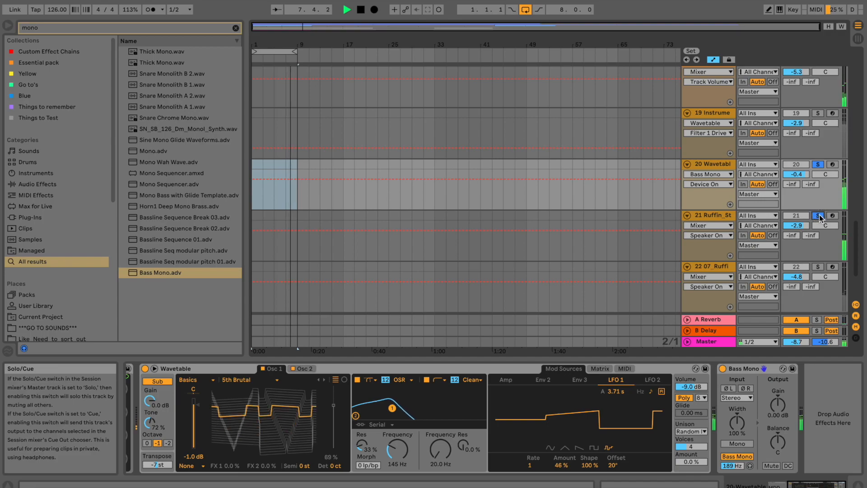
left_click(820, 215)
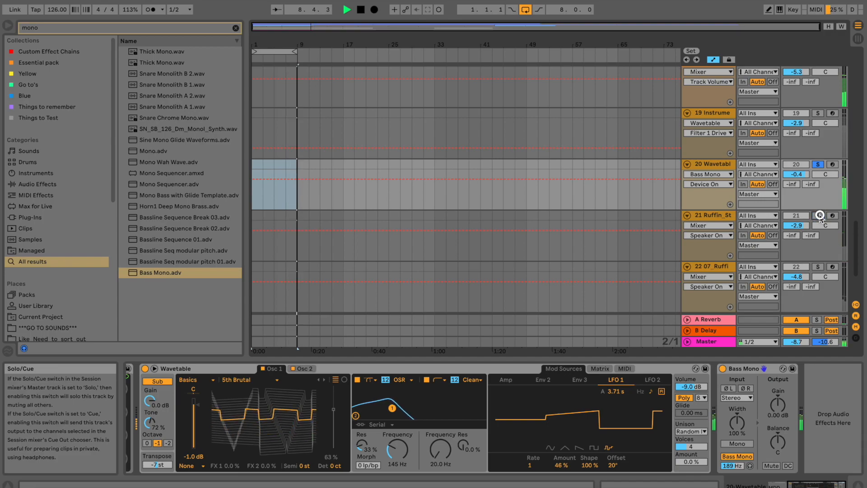
left_click(822, 266)
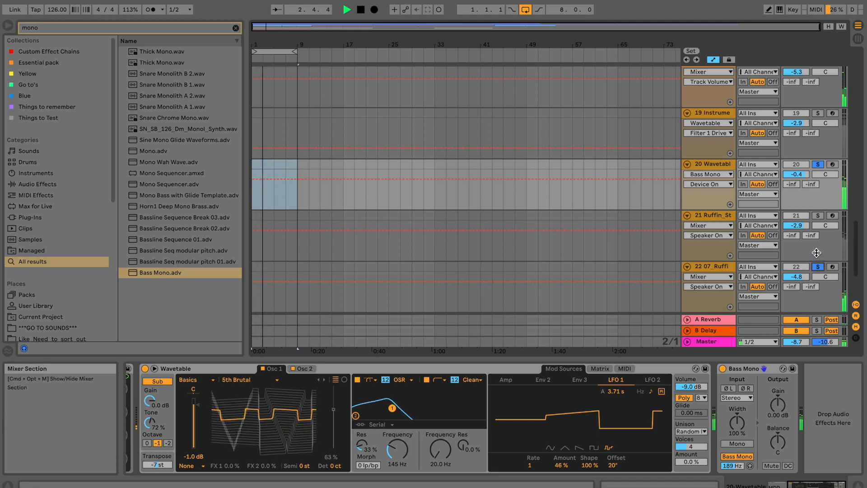
Select Wavetable sub track 20 and switch off its Bass Mono device.
scroll(822, 213, "up", 1)
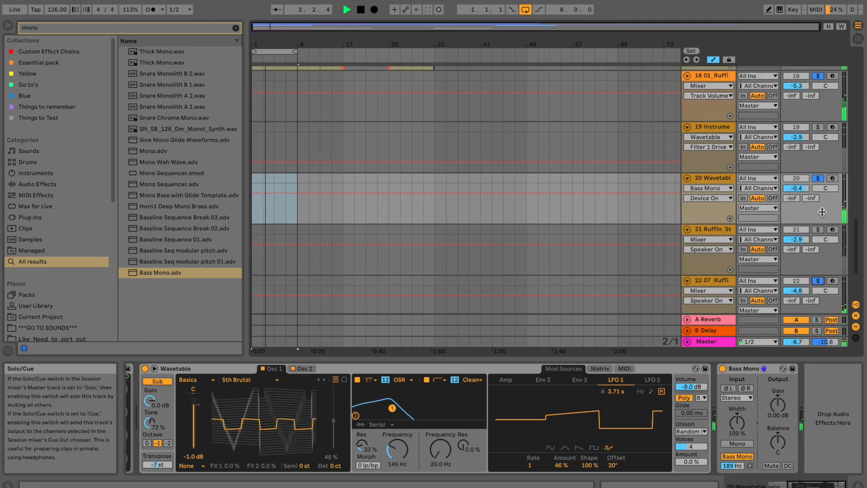
left_click(721, 178)
left_click(723, 369)
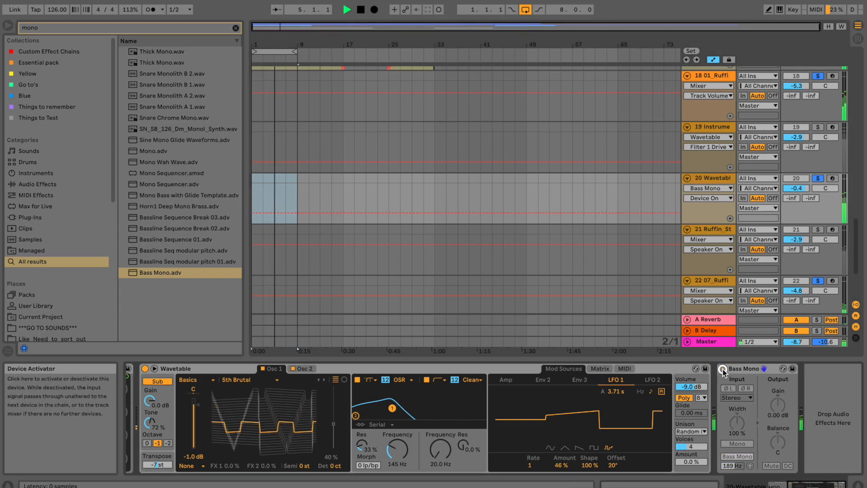
left_click(690, 431)
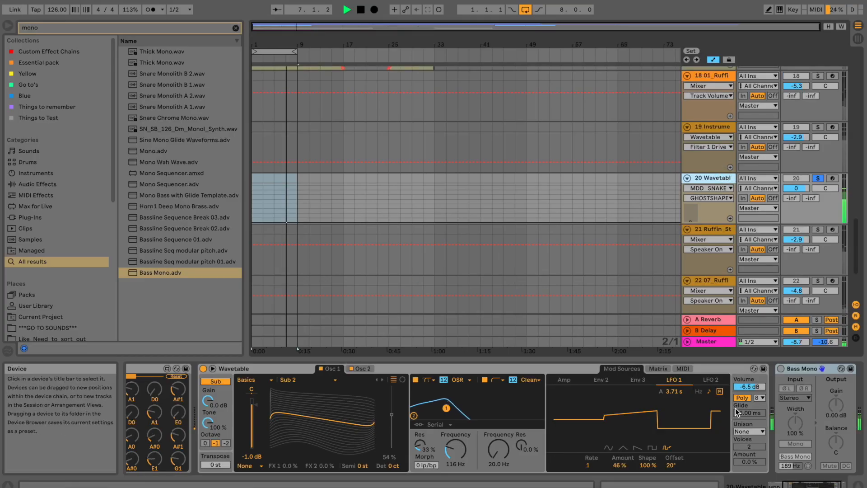
Raise the Wavetable filter cutoff to 369 Hz and adjust the global transpose.
left_click(745, 386)
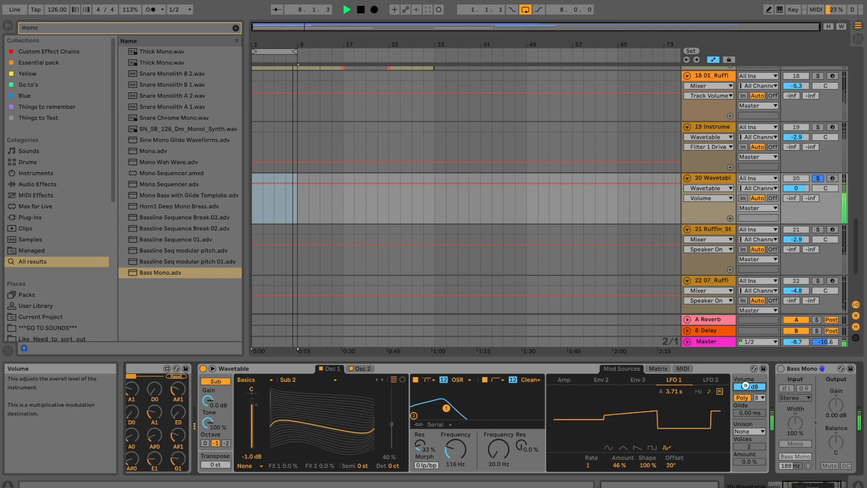
left_click_drag(444, 450, 449, 449)
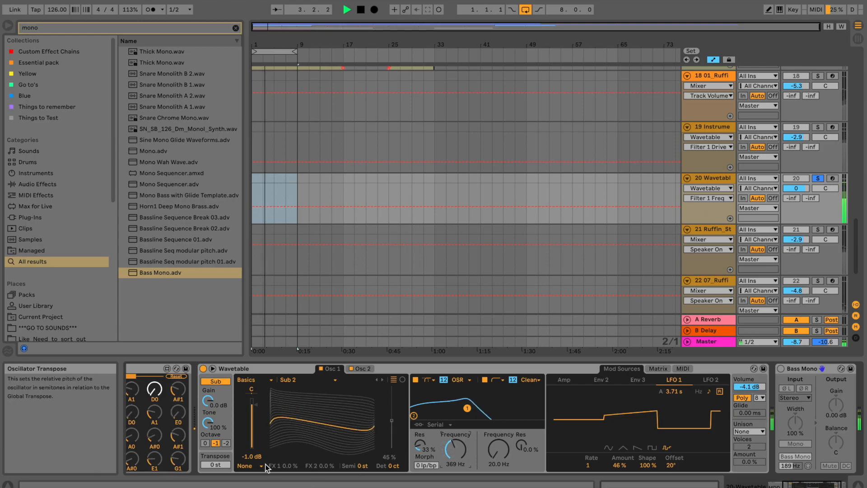
left_click_drag(218, 461, 218, 462)
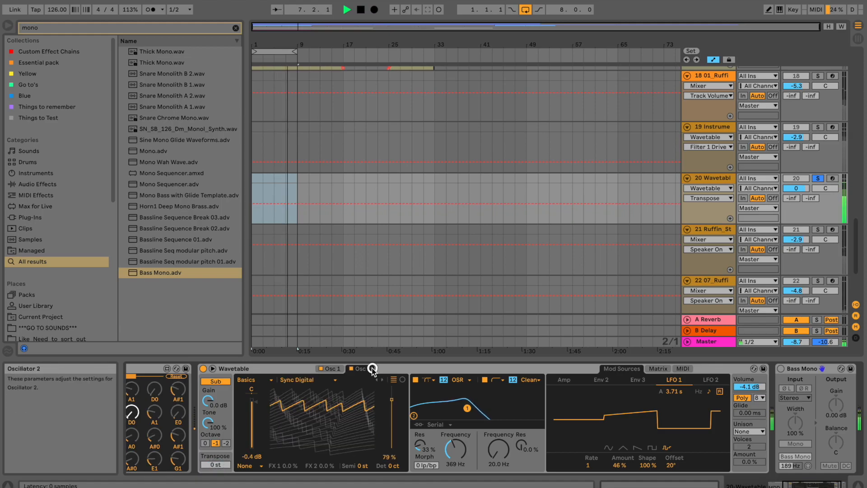
Try the FM Feedback and Primes wavetables on Osc 2, and set Osc 1 gain to 0 dB.
left_click(316, 380)
left_click(307, 310)
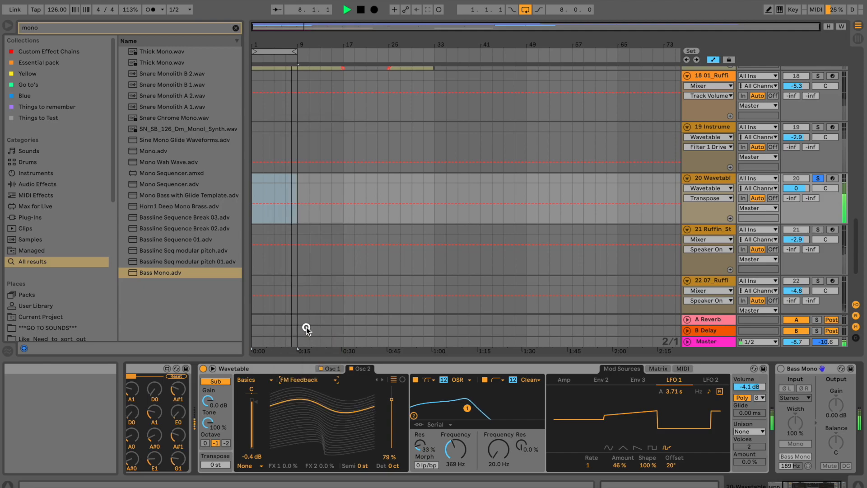
left_click(313, 379)
left_click(308, 362)
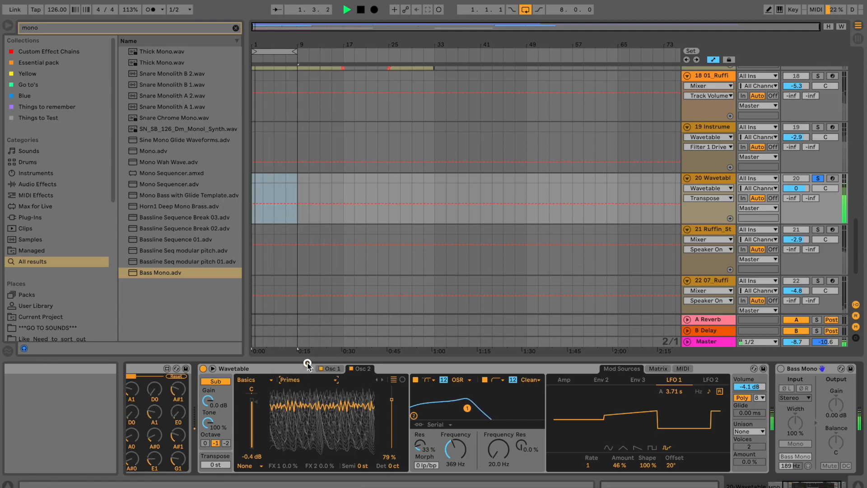
left_click(330, 368)
left_click_drag(257, 405, 241, 399)
Put Osc 2 on the Saw Dual 3 wavetable with its wave position lowered to 59%.
left_click(367, 363)
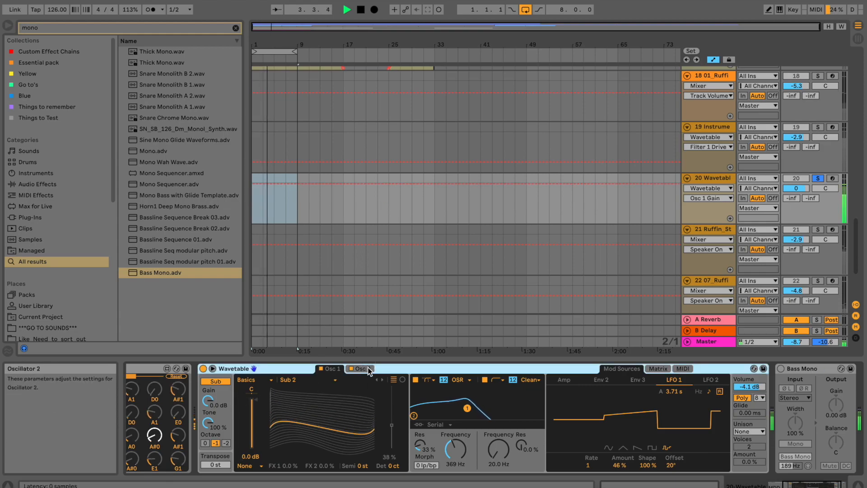
left_click(368, 370)
left_click(333, 380)
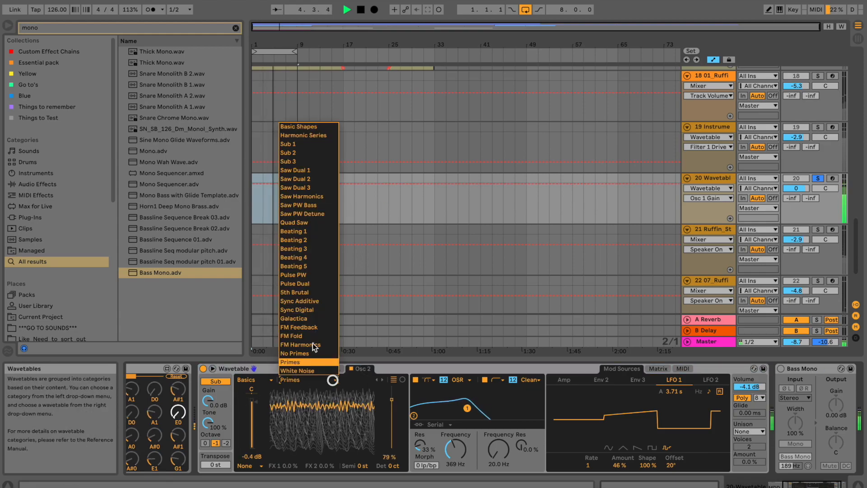
left_click(309, 249)
key("Up")
key("Up")
key("Up")
key("Up")
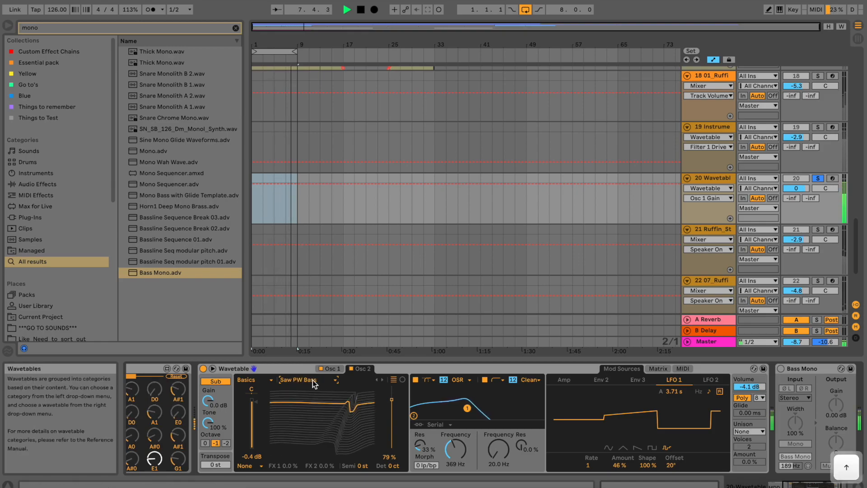
key("Up")
key("Up")
key("Up")
key("Down")
left_click_drag(391, 401, 346, 381)
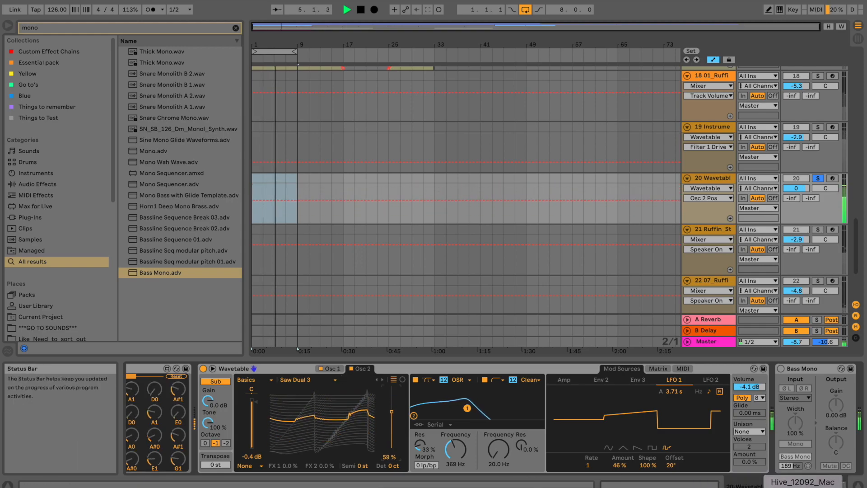
Change the Snake gate shape to a loop pattern.
left_click_drag(805, 485, 680, 477)
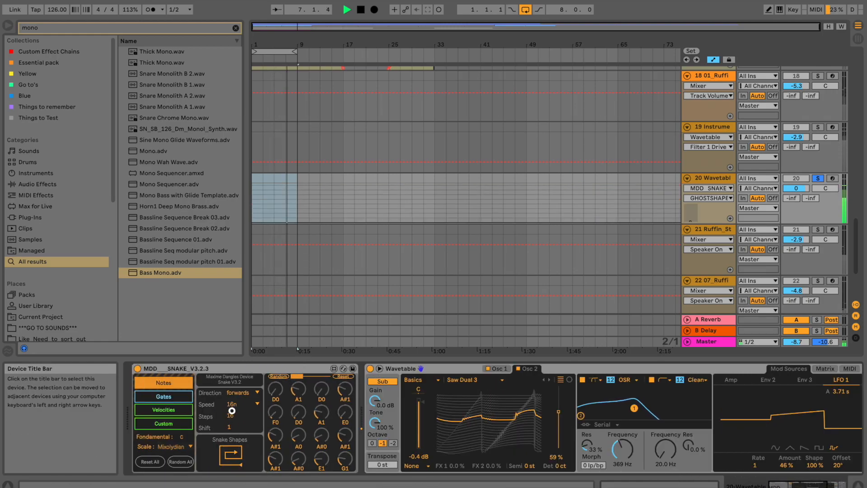
left_click(163, 396)
left_click(234, 457)
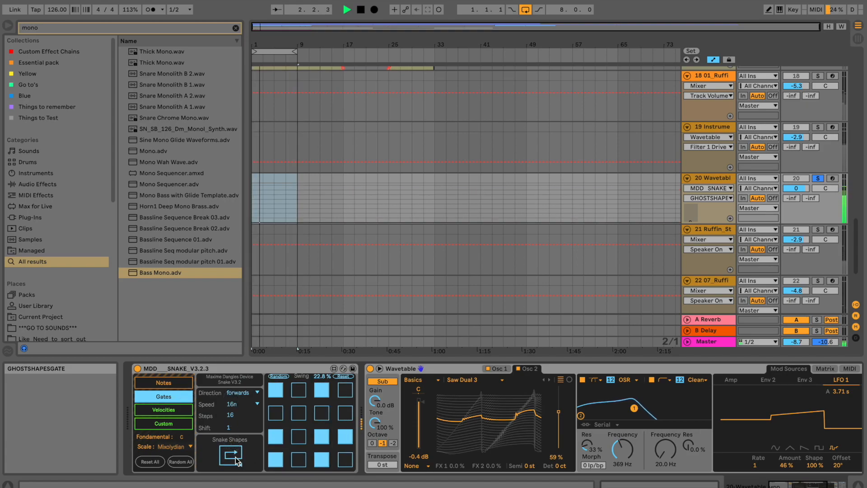
Give Osc 2 the FM Harmonics wavetable and lower its wave position.
left_click(492, 387)
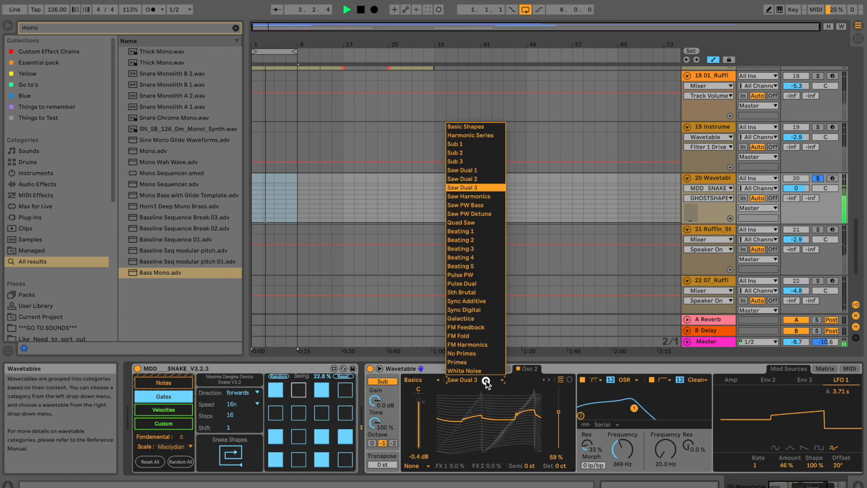
left_click(471, 346)
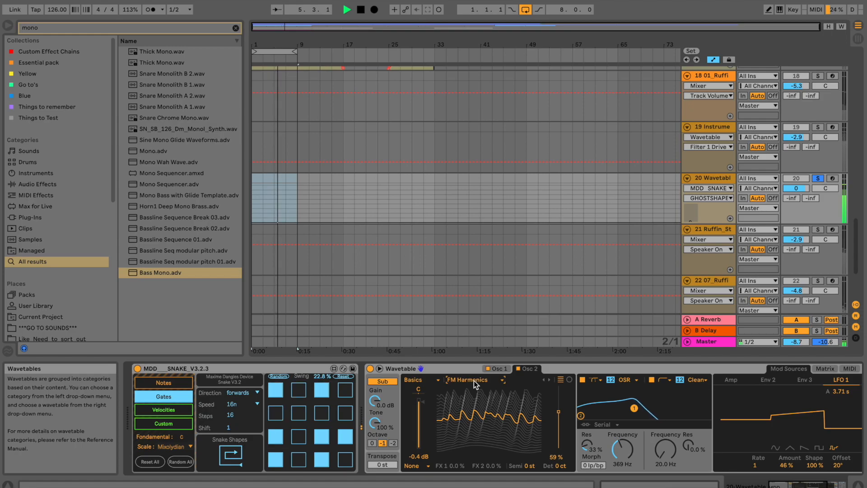
mouse_move(560, 414)
left_mouse_down()
mouse_move(561, 434)
mouse_move(559, 426)
left_mouse_up()
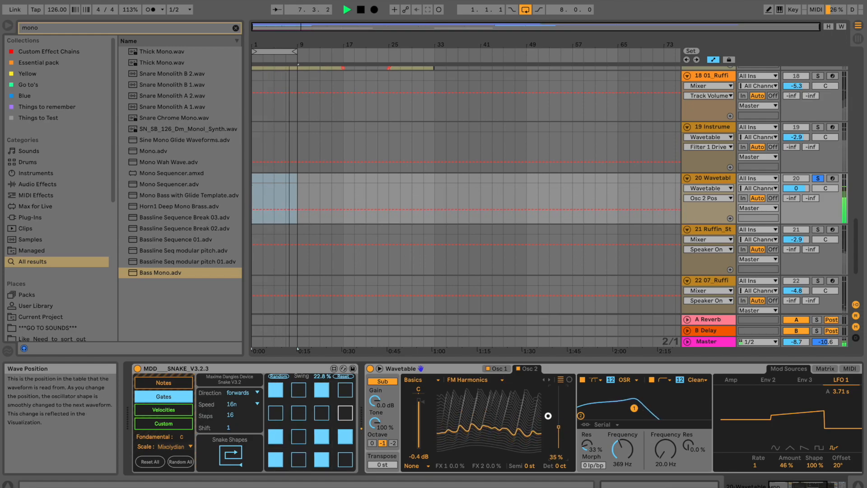
left_click(526, 465)
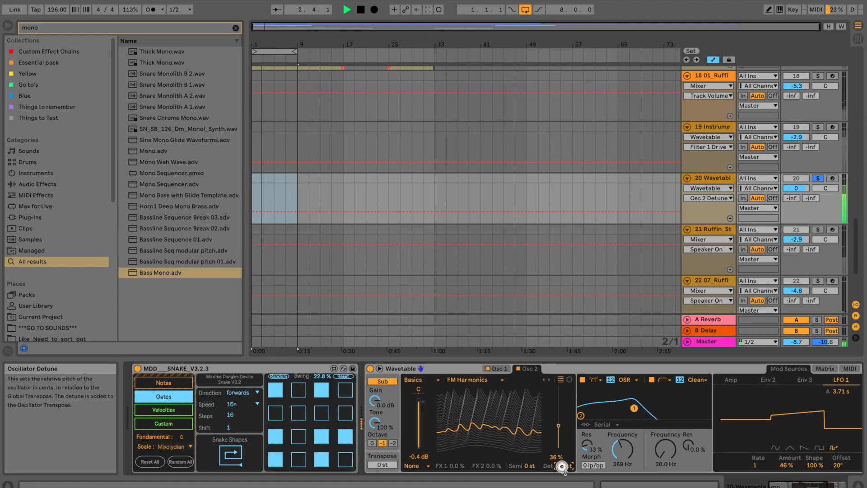
Adjust both filter frequencies and raise LFO 1's amount to 72%.
left_click_drag(621, 448, 620, 457)
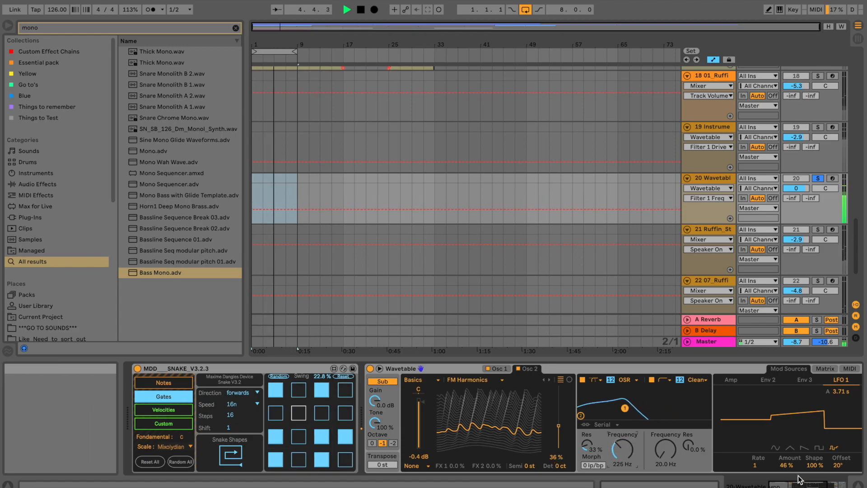
left_click_drag(799, 484, 810, 485)
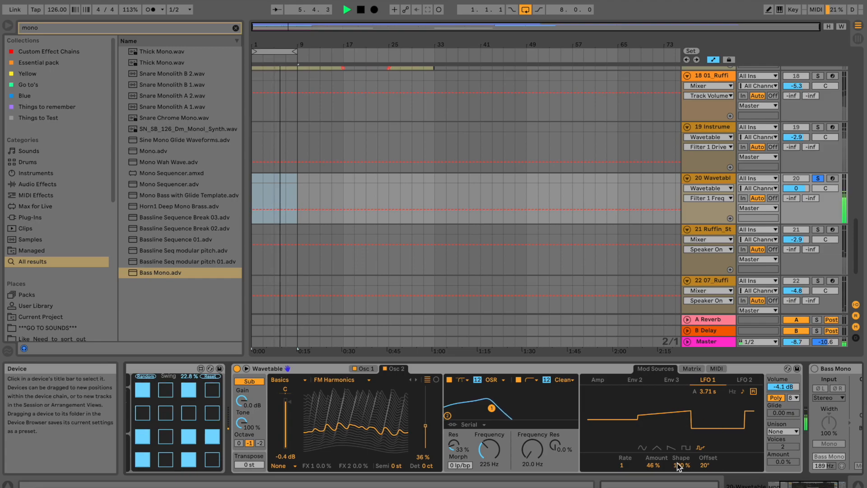
left_click_drag(654, 465, 660, 462)
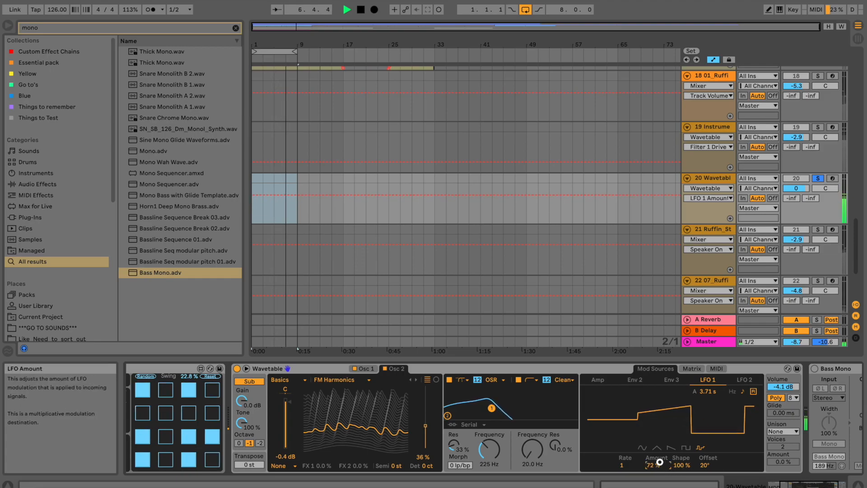
left_click_drag(534, 453, 536, 472)
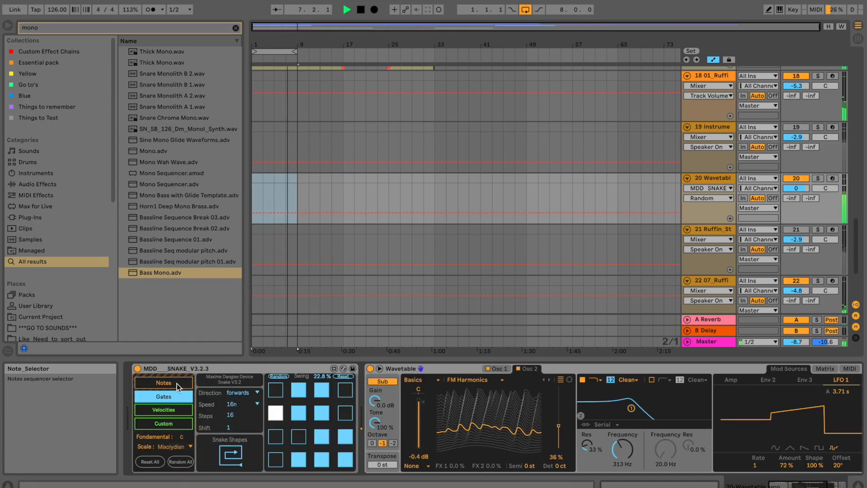
left_click(177, 384)
Randomise the Snake note sequence twice and return to the Gates page.
left_click(281, 377)
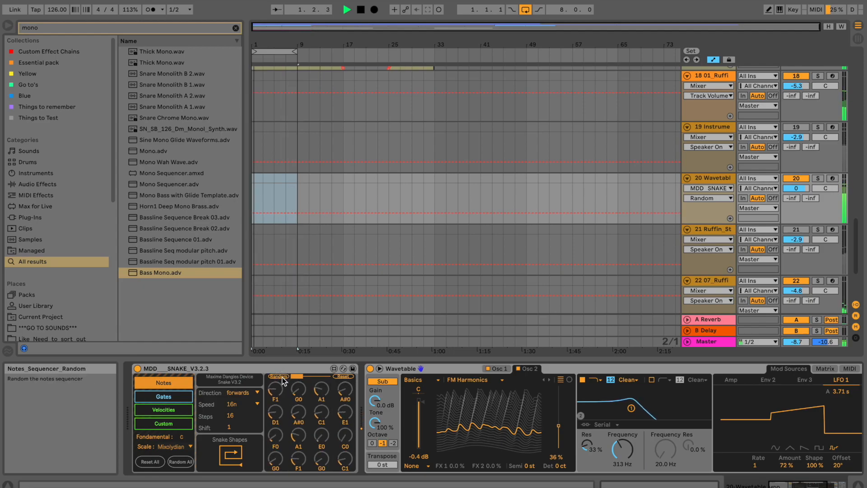
left_click(277, 376)
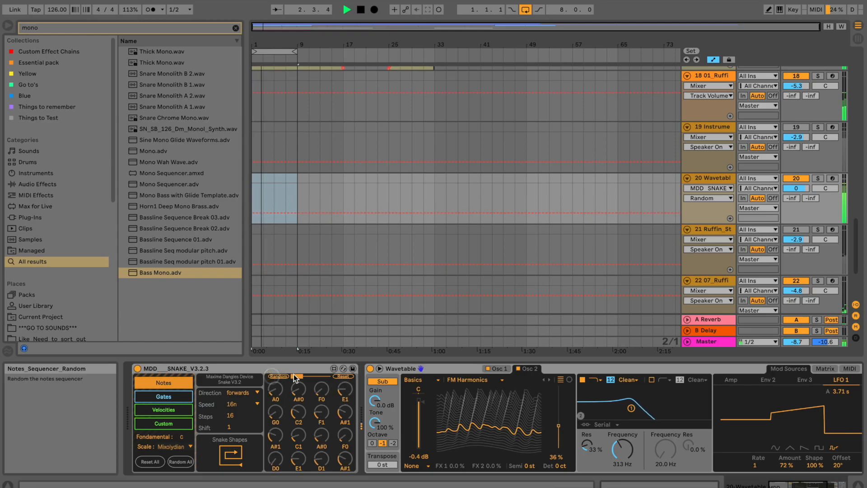
left_click(172, 396)
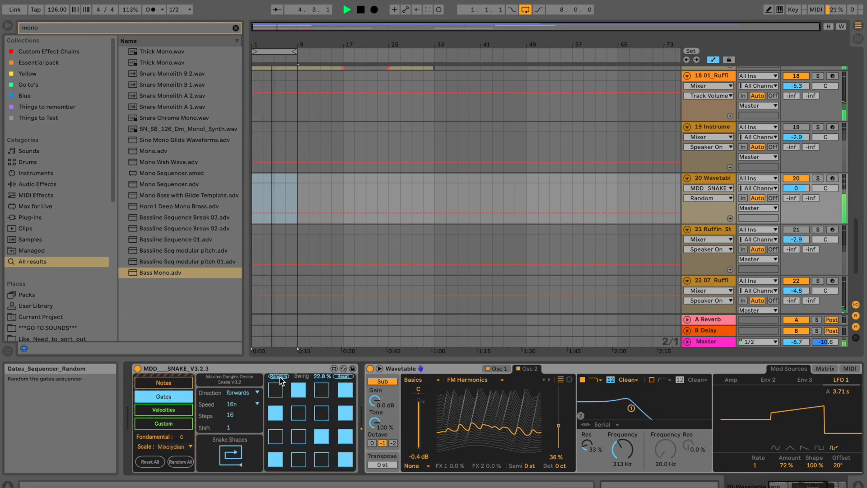
Switch Osc 2 to Sync Digital, lower the filter to 213 Hz, and solo track 20.
left_click(475, 381)
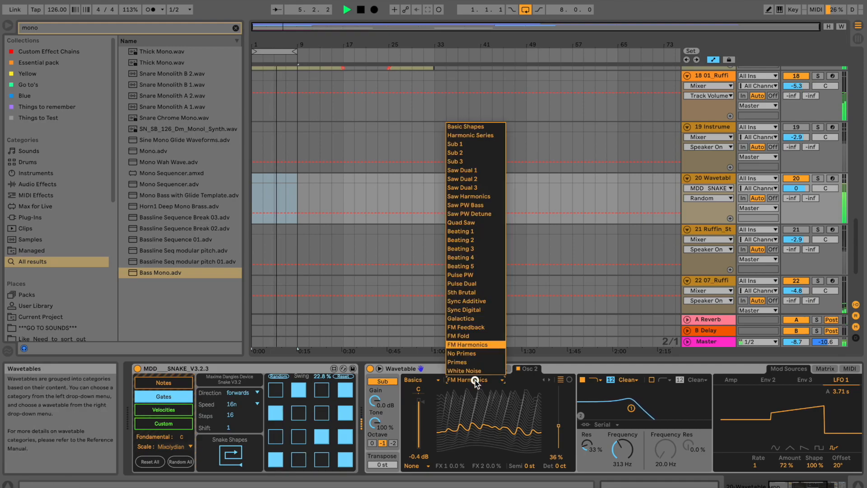
left_click(472, 310)
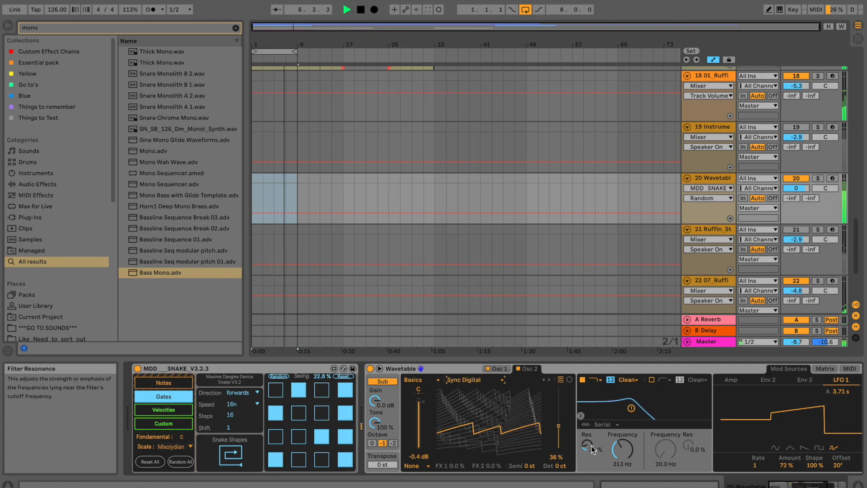
left_click_drag(620, 449, 620, 465)
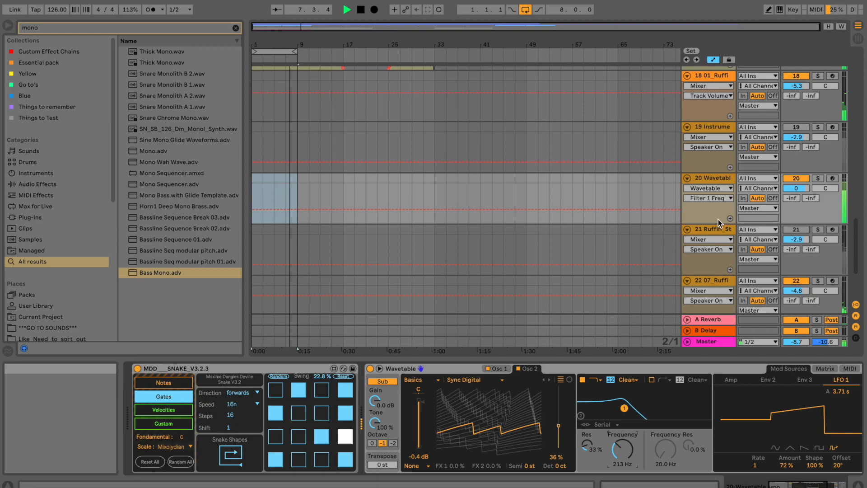
left_click(818, 178)
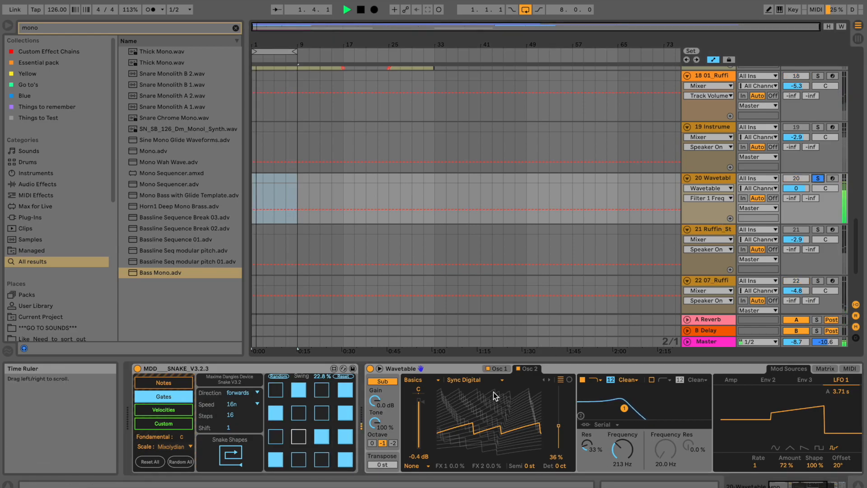
Raise the Wavetable sub oscillator's octave from -1 to 0 and push LFO 1's amount up.
left_click(497, 368)
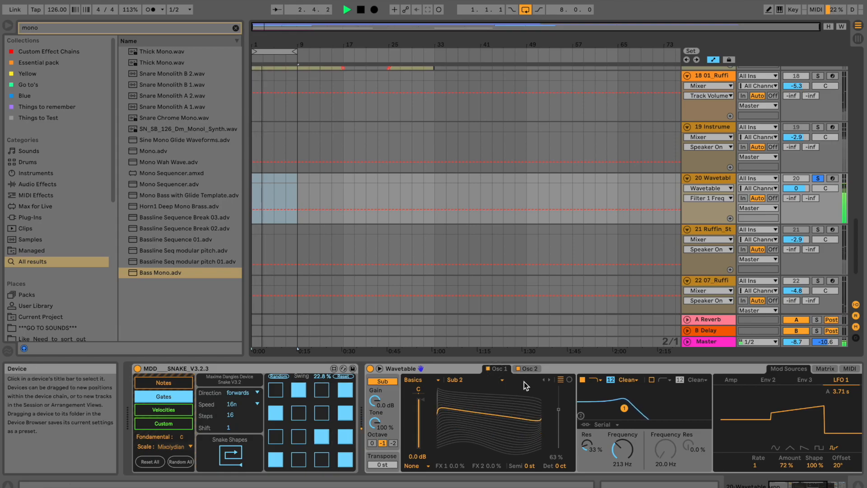
left_click(526, 369)
left_click(498, 369)
left_click(373, 443)
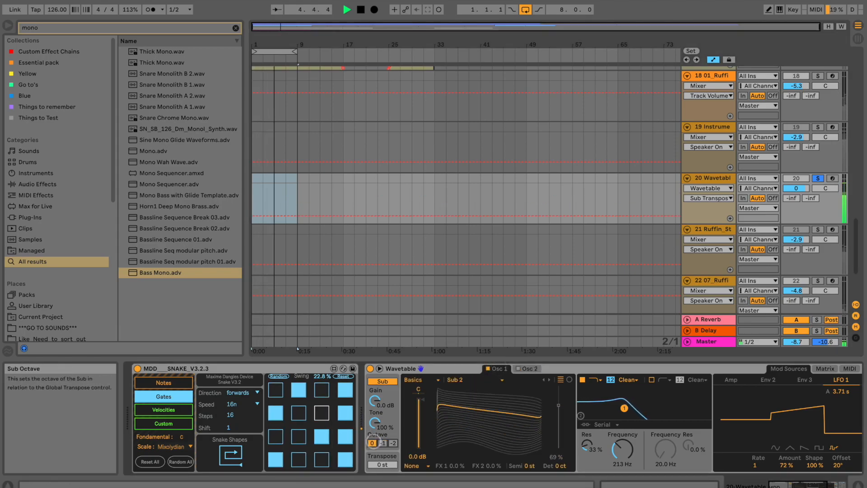
left_click(375, 400)
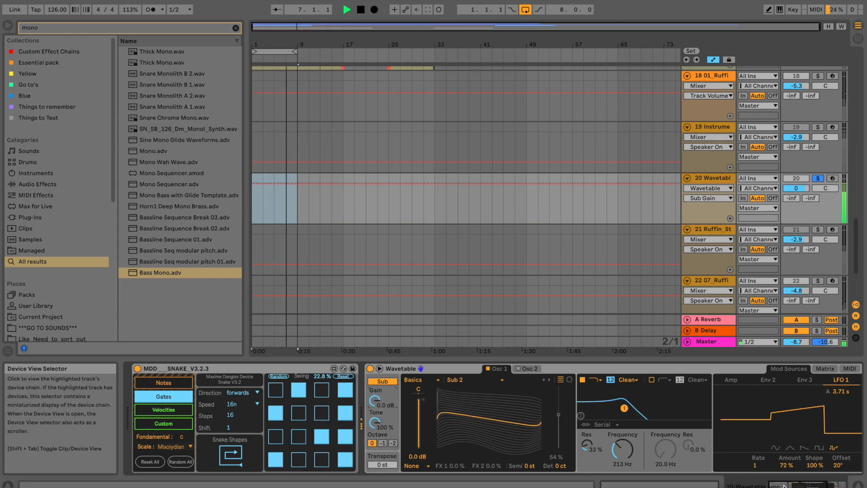
scroll(592, 451, "right", 5)
left_click_drag(589, 467, 588, 464)
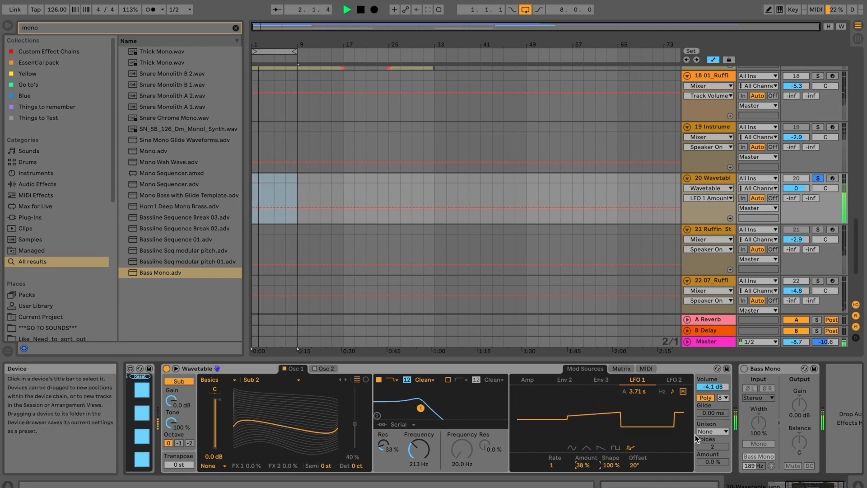
Lower the Wavetable volume to -5.5 dB, choose Classic unison, and enable Bass Mono.
left_click_drag(716, 391, 715, 398)
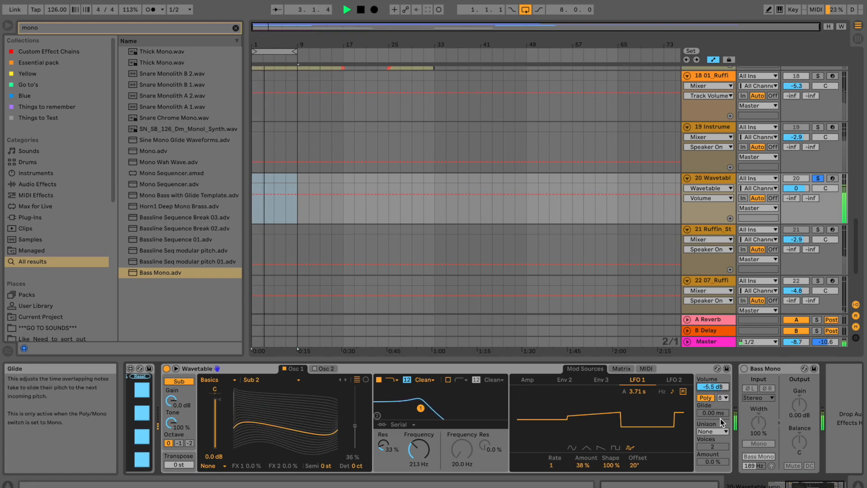
left_click(719, 431)
left_click(714, 449)
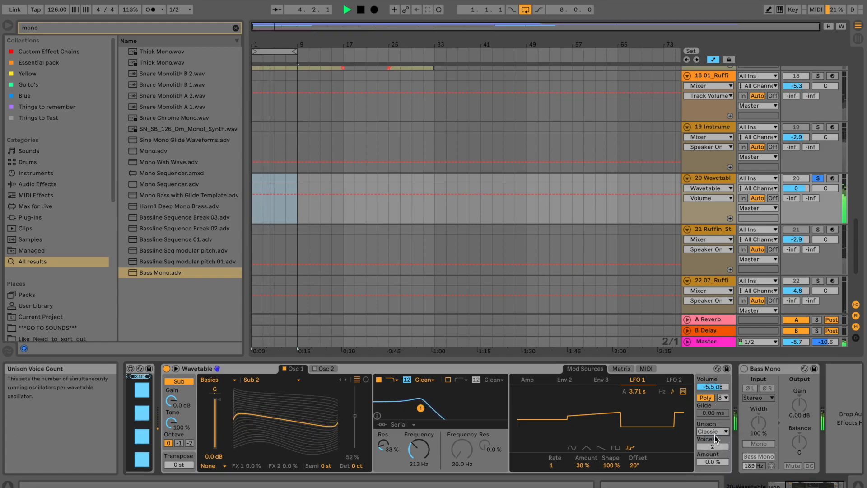
left_click(744, 369)
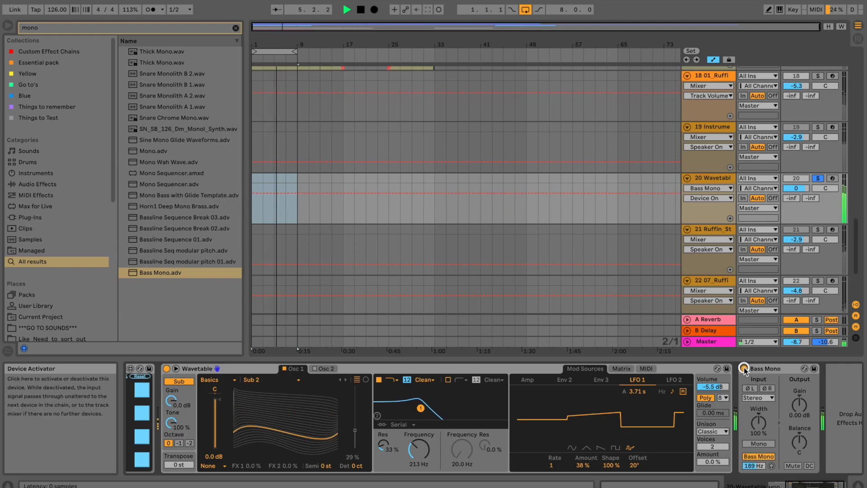
left_click(750, 465)
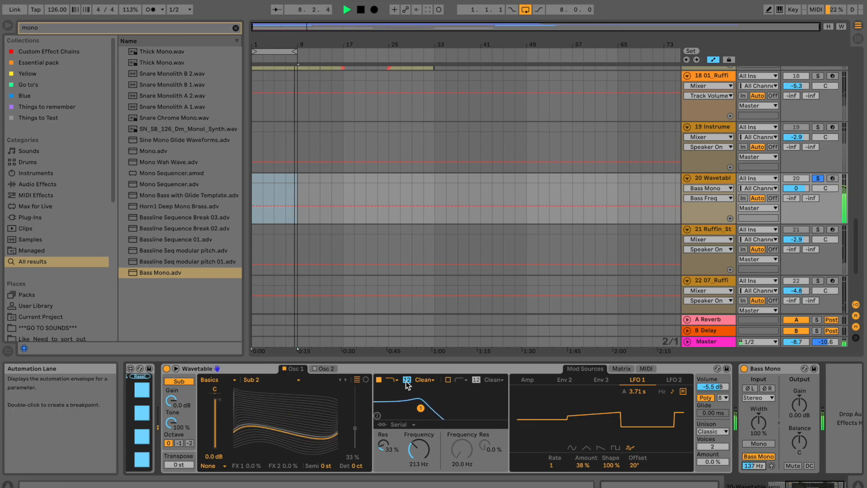
Switch Filter 1 to the OSR circuit with 5.06 dB drive, then A/B Bass Mono.
left_click(424, 381)
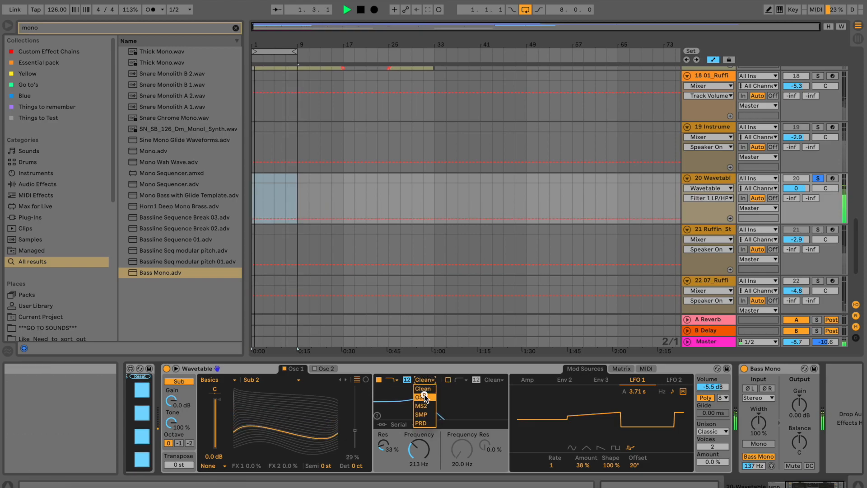
left_click(424, 394)
left_click_drag(393, 468, 393, 466)
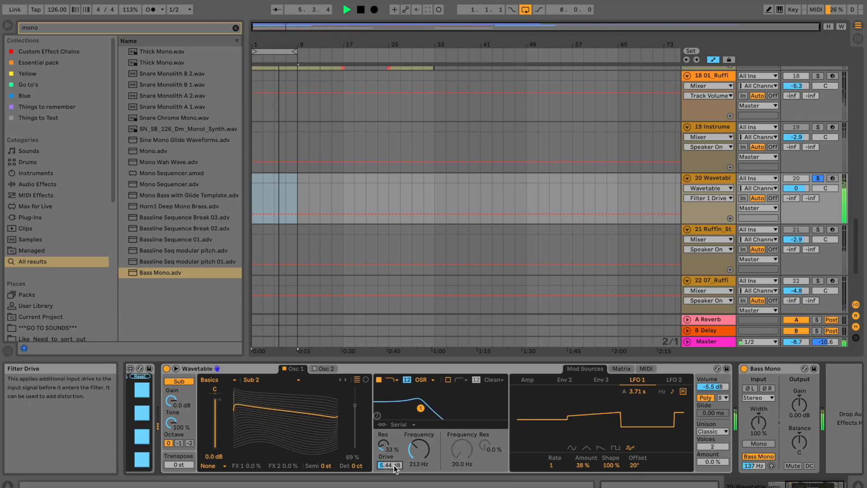
left_click_drag(394, 465, 394, 466)
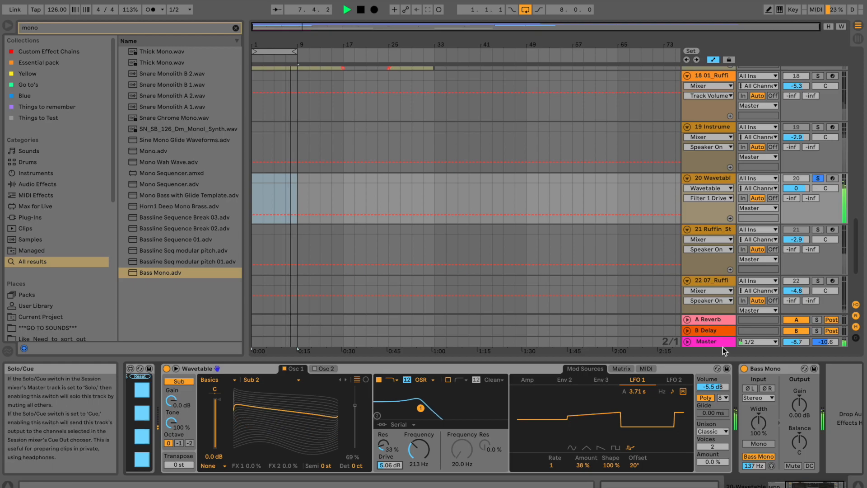
left_click(744, 369)
left_click(744, 369)
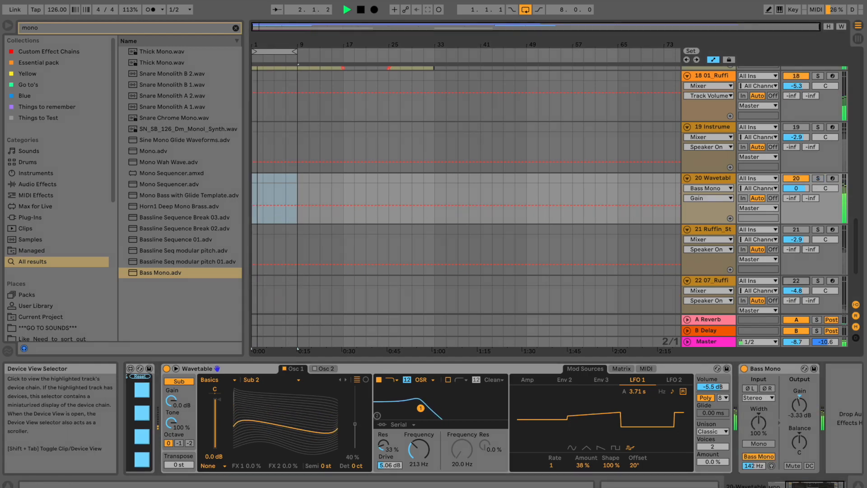
left_click(769, 486)
Nudge the Filter 1 cutoff, then extend the arrangement loop to span bars 1–33.
mouse_move(624, 450)
left_mouse_down()
mouse_move(626, 429)
mouse_move(626, 447)
left_mouse_up()
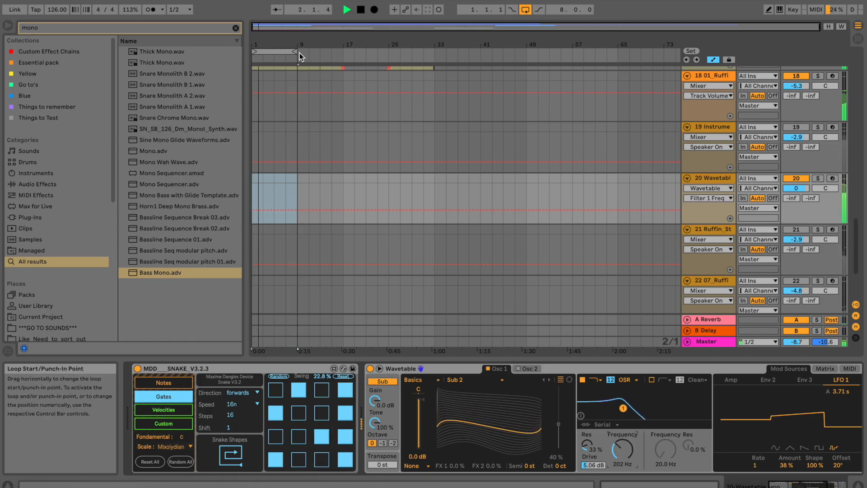
left_click_drag(297, 51, 435, 52)
left_click(416, 52)
Switch on track 1's Reaktor 6 track.
scroll(374, 129, "up", 10)
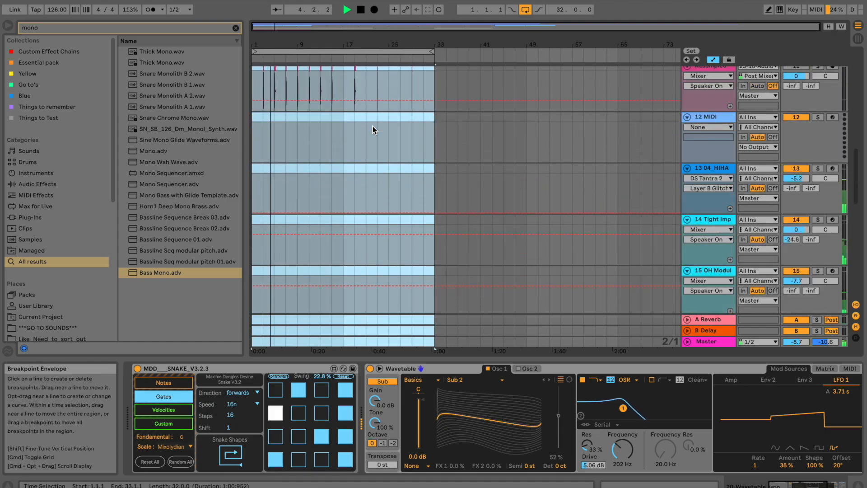
scroll(373, 127, "up", 10)
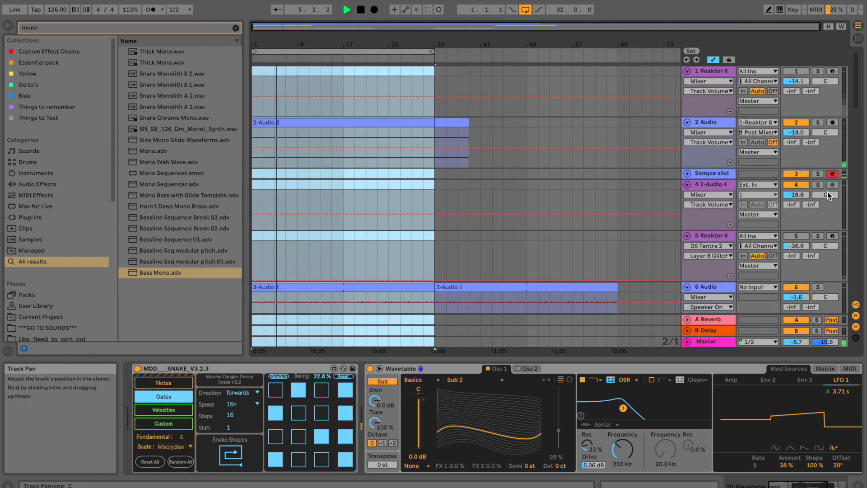
left_click(797, 71)
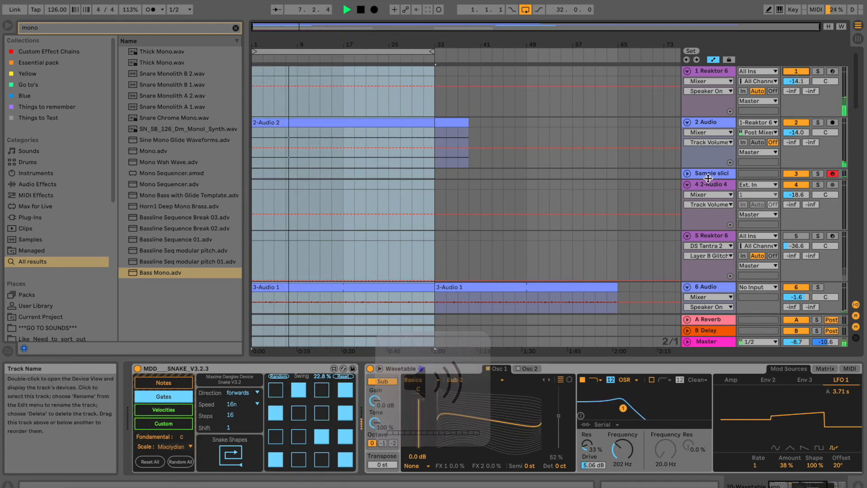
left_click(797, 71)
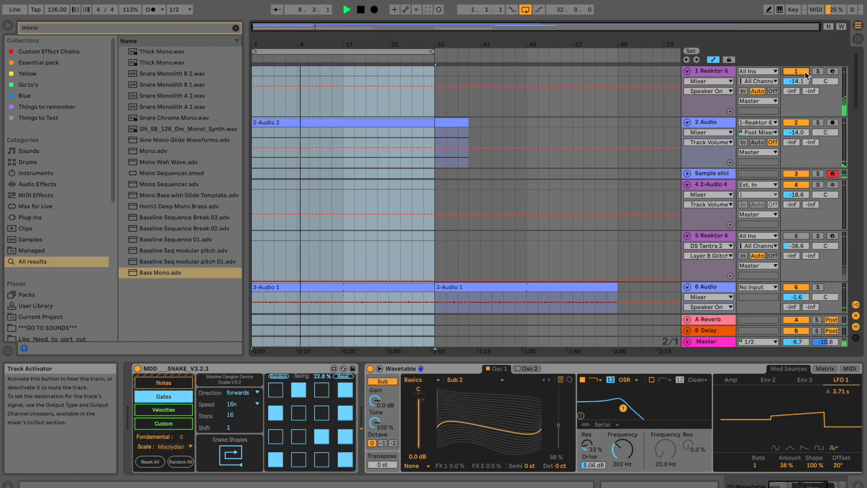
Load the 006 Take the phone! preset in track 1's Reaktor Prism.
left_click(726, 70)
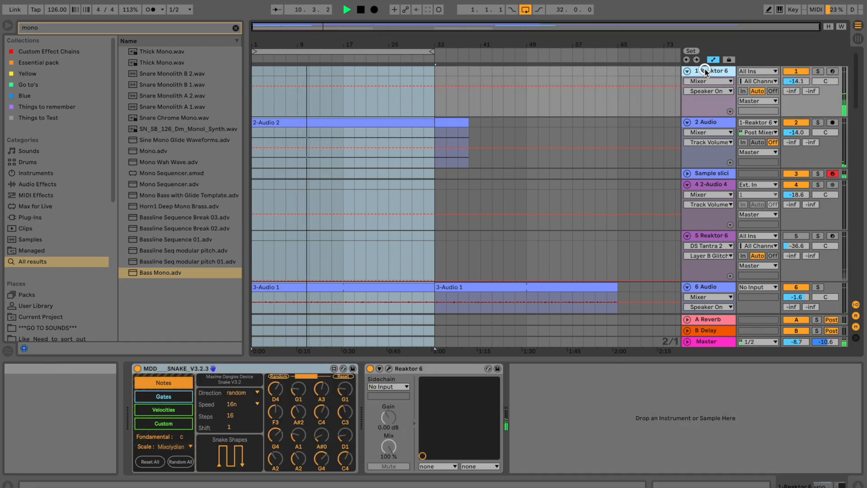
left_click(391, 369)
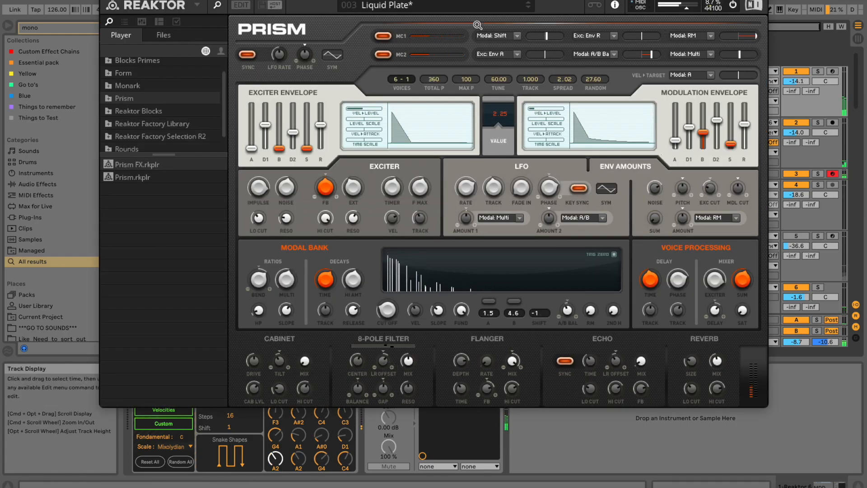
left_click(529, 7)
left_click(529, 8)
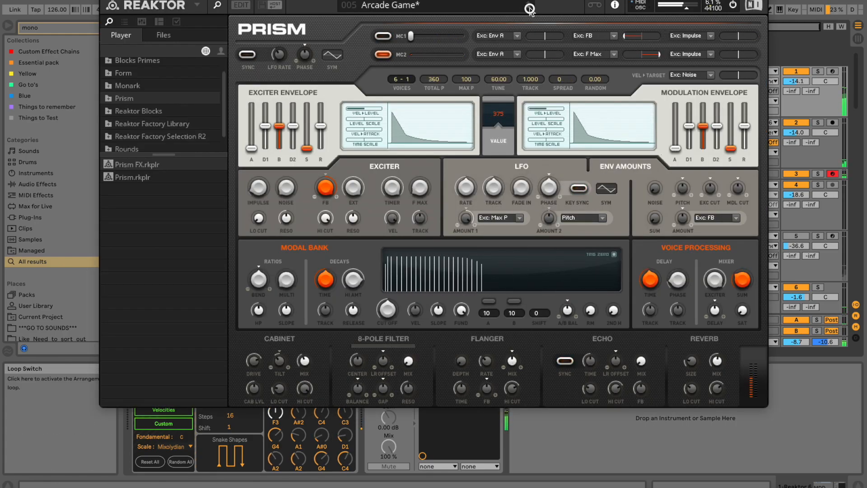
left_click(529, 8)
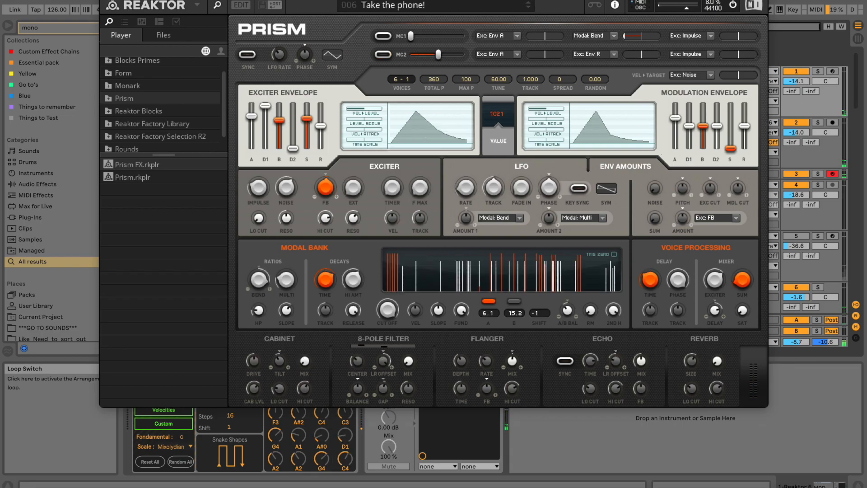
Close Prism and raise track 1's volume from -14.1 dB to -11.3 dB.
key("super+w")
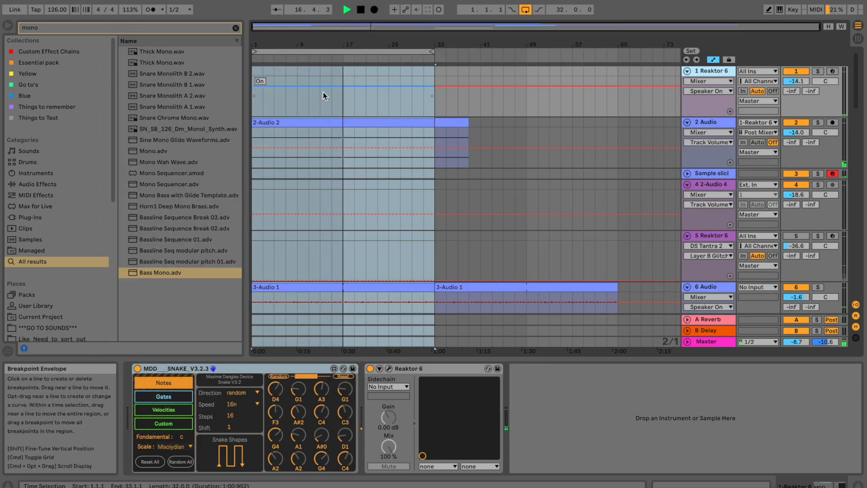
left_click_drag(797, 83, 796, 81)
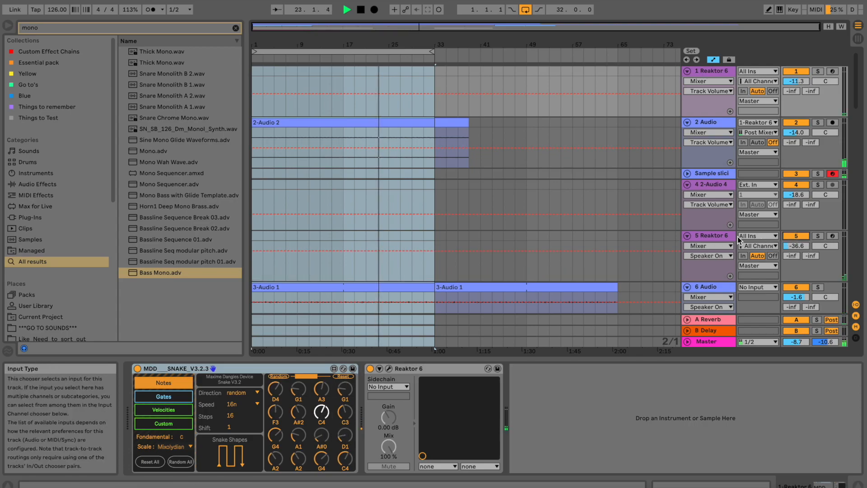
left_click(723, 237)
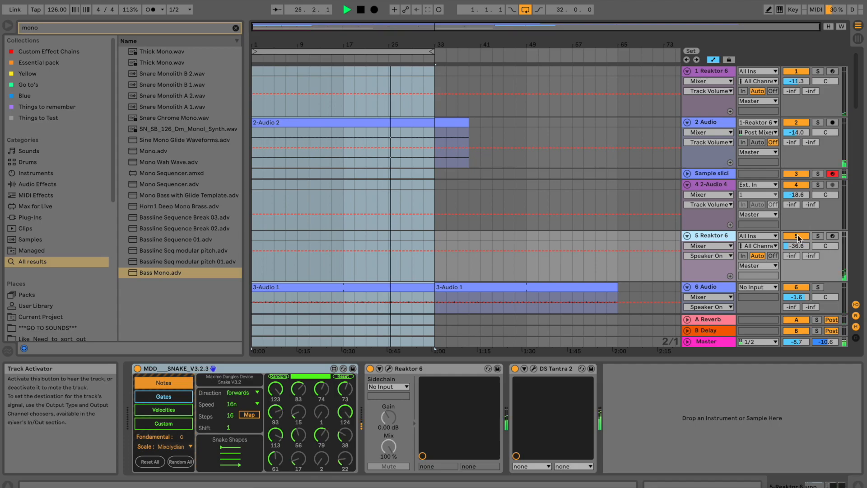
Scroll down to track 20 and show the Wavetable sub bass's device chain.
scroll(646, 181, "down", 10)
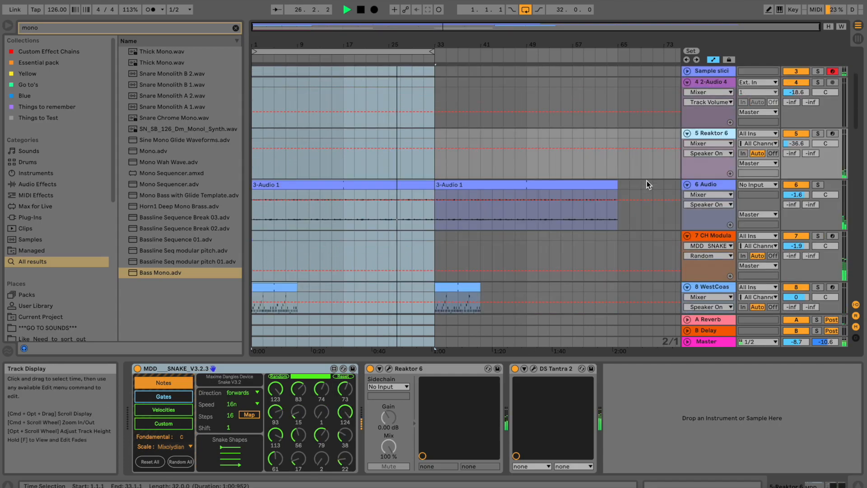
scroll(684, 194, "down", 5)
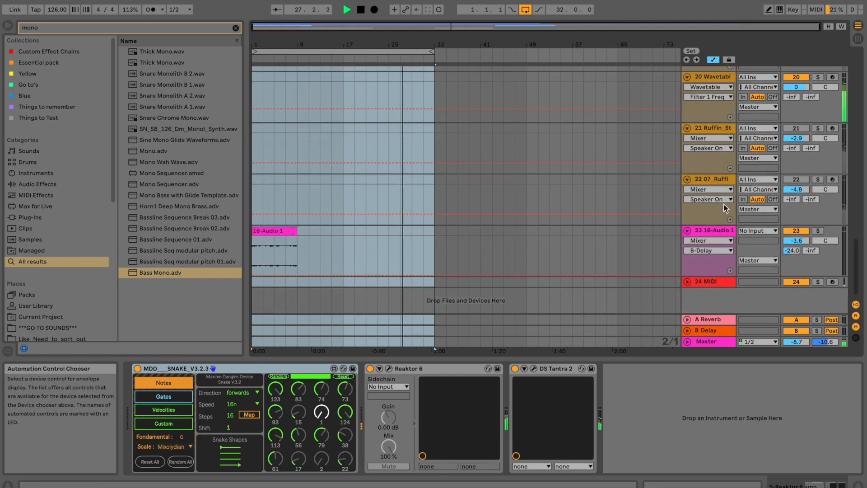
left_click(720, 88)
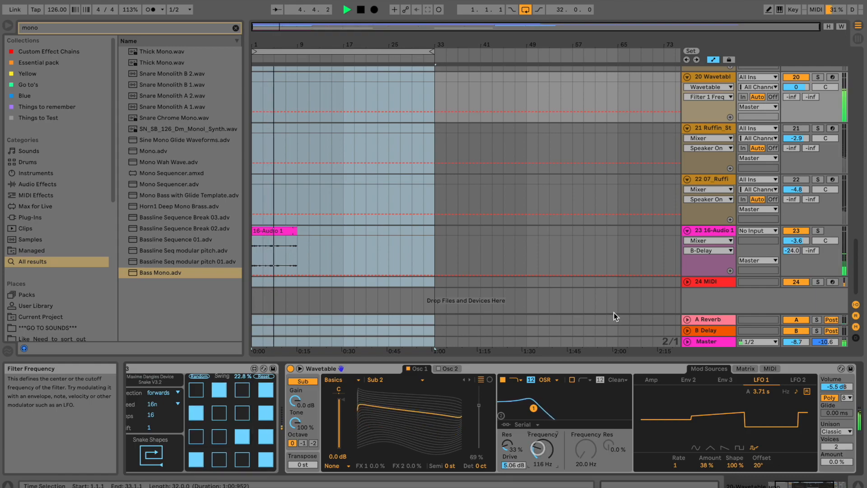
Deactivate track 5's Reaktor 6, stop playback at bar 9, and view the MDD Snake device.
scroll(614, 313, "up", 15)
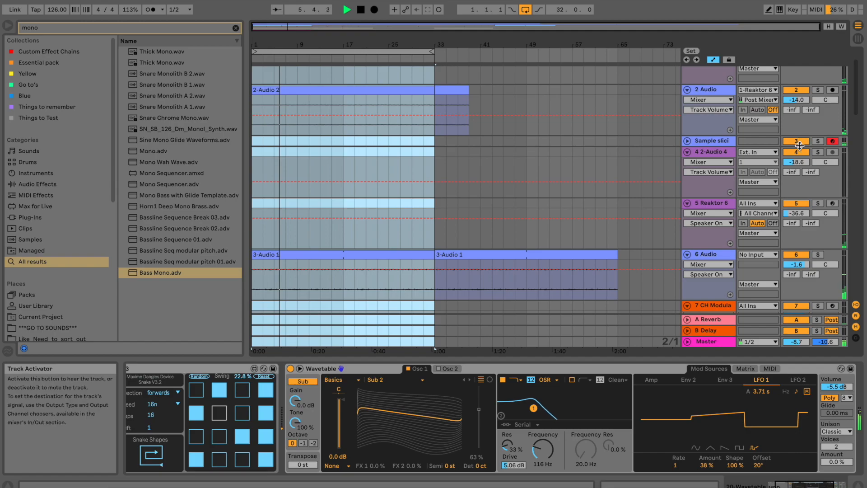
left_click(797, 203)
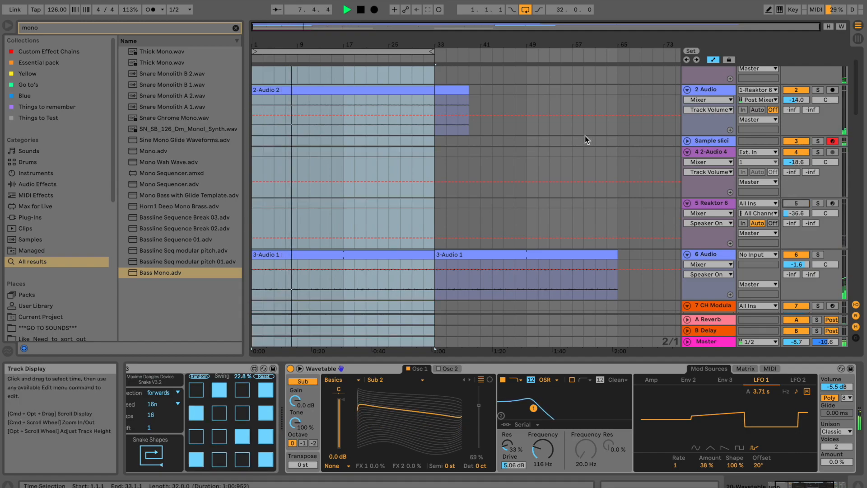
key("space")
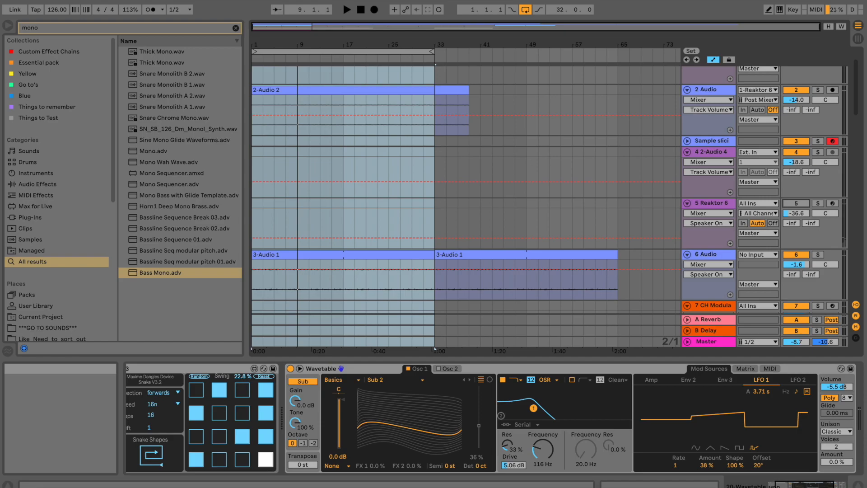
left_click(208, 367)
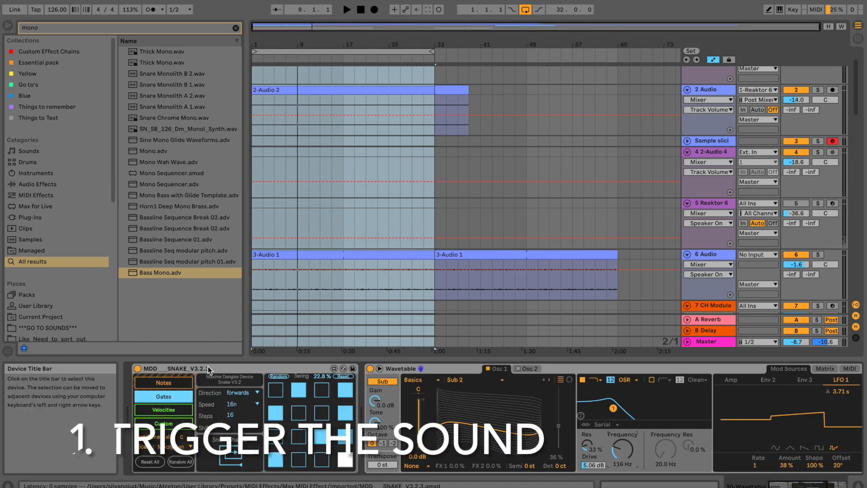
left_click(402, 369)
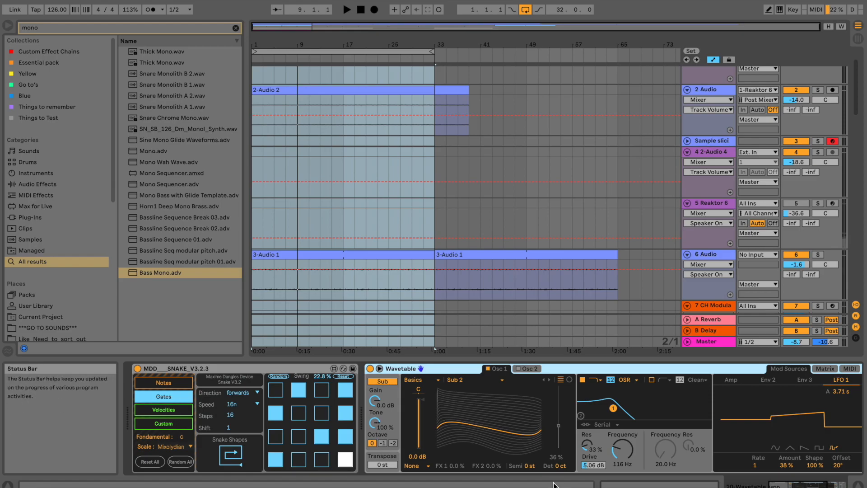
left_click(624, 381)
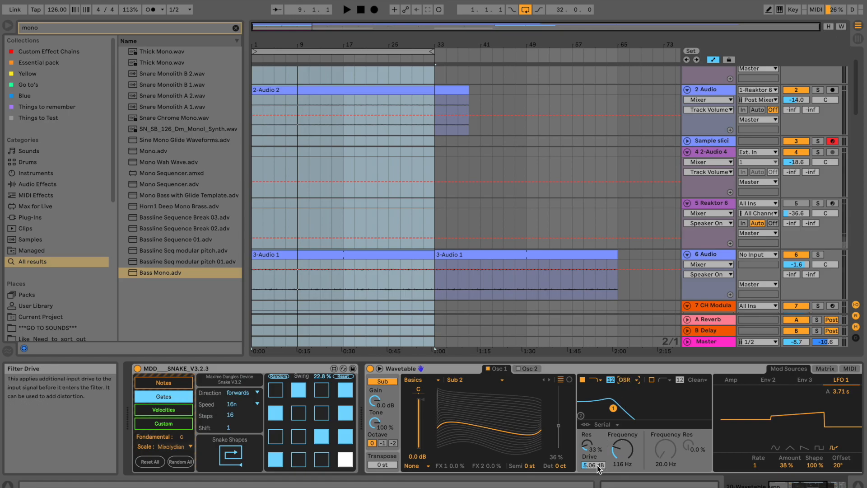
left_click_drag(812, 486, 824, 486)
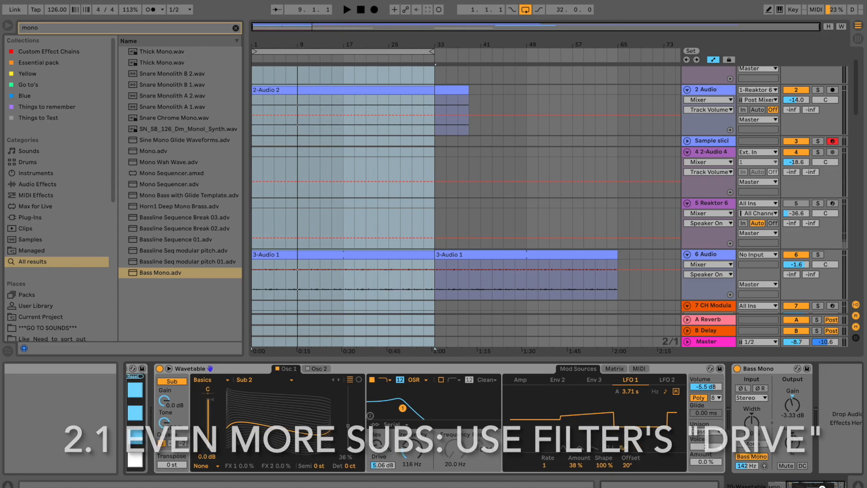
Keep Wavetable unison on Classic with 2 voices and scroll the device chain toward Snake.
left_click(706, 430)
left_click(707, 431)
left_click(707, 431)
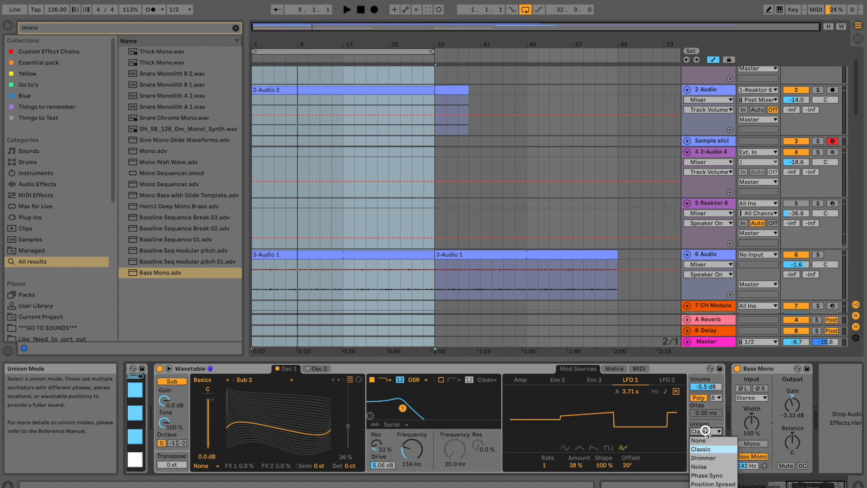
left_click(705, 430)
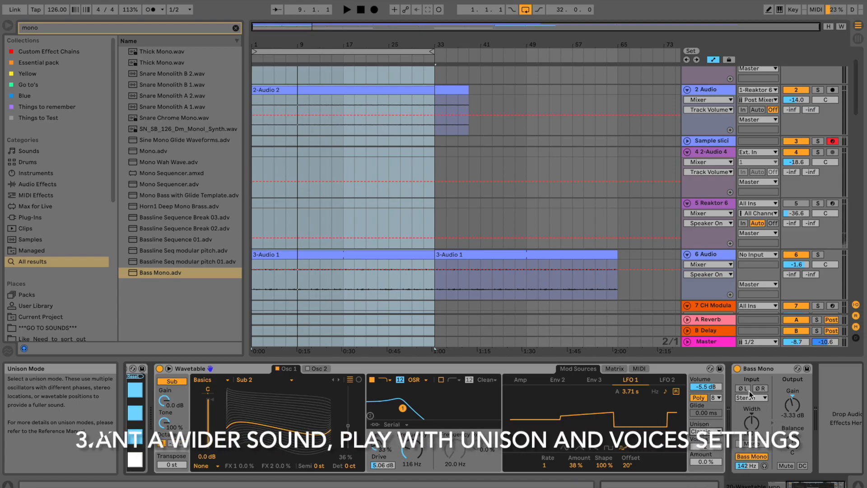
left_click(759, 370)
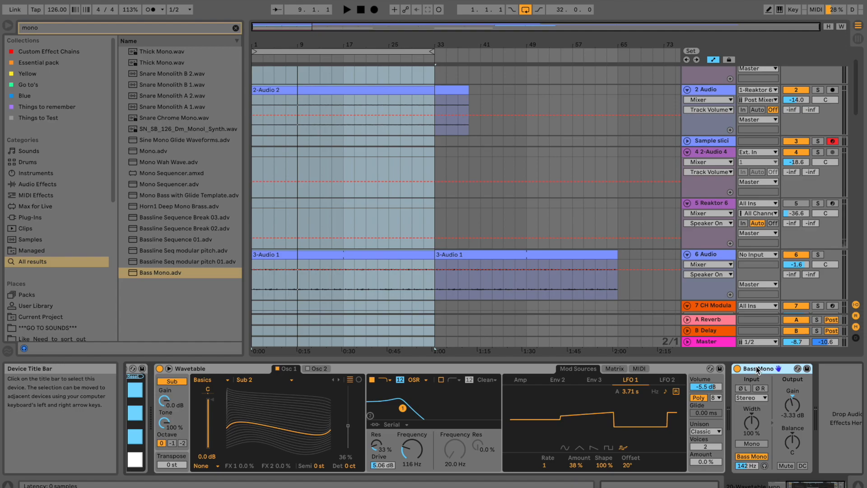
mouse_move(829, 484)
left_mouse_down()
mouse_move(821, 484)
mouse_move(830, 484)
left_mouse_up()
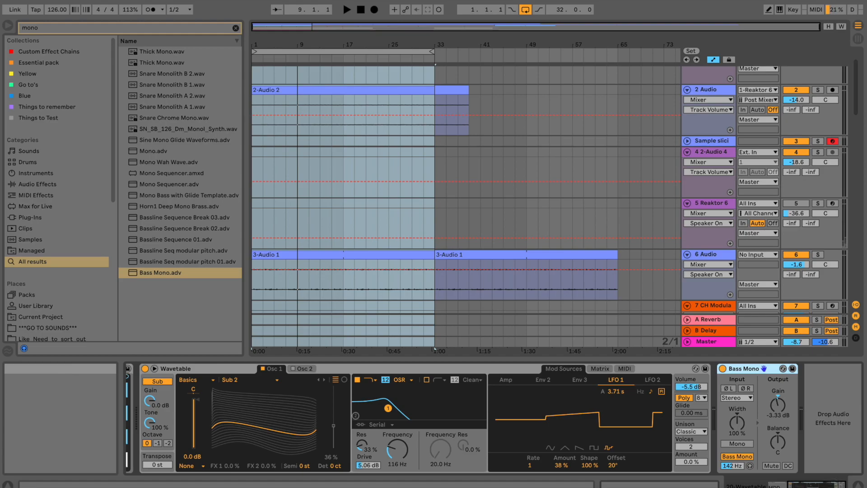
mouse_move(830, 484)
left_mouse_down()
mouse_move(808, 482)
mouse_move(830, 486)
mouse_move(817, 482)
left_mouse_up()
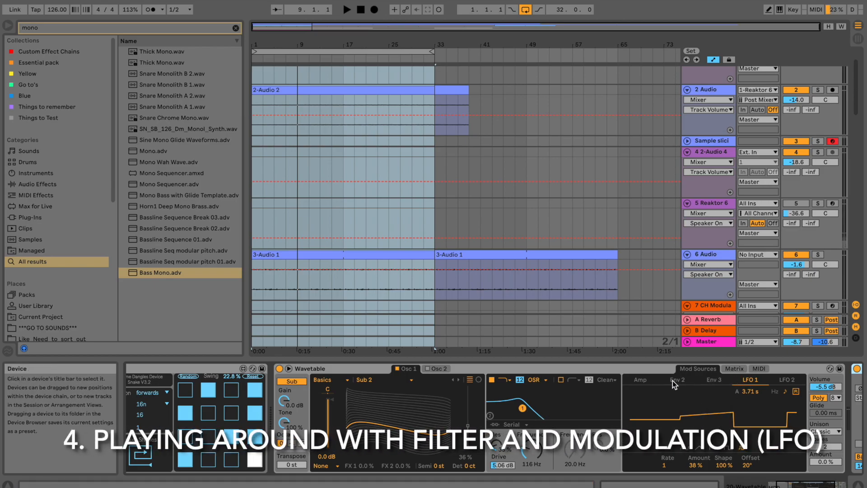
Show the Amp envelope, then the Matrix with LFO 1 routed to Filter 1 Freq at 86.
left_click(641, 380)
left_click(735, 369)
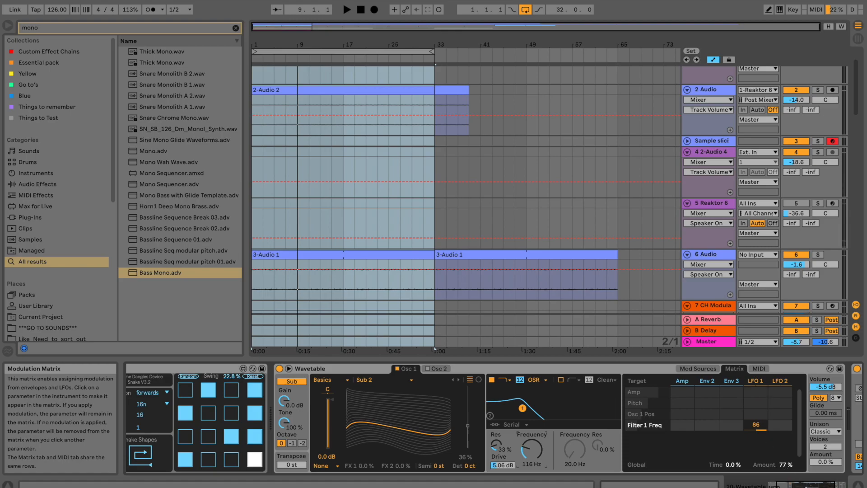
left_click_drag(793, 485, 773, 485)
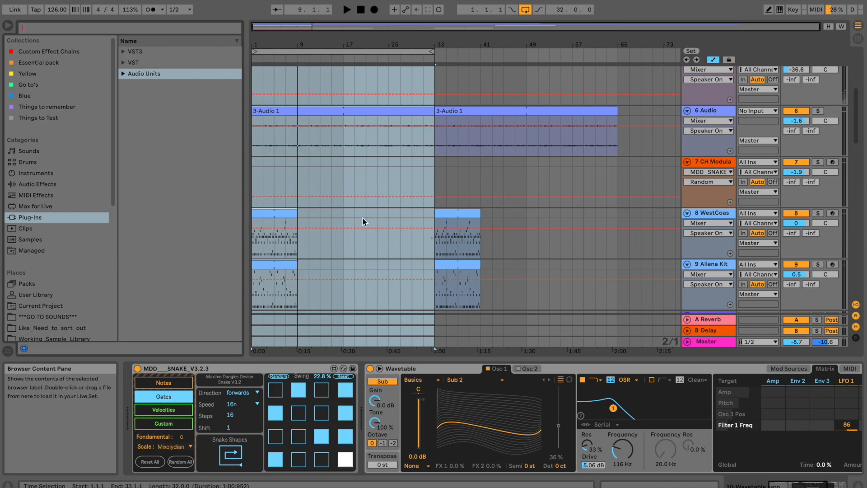
Scroll to tracks 20–24, select the loop range, and launch iZotope Audiolens from the Dock.
scroll(499, 224, "down", 10)
scroll(499, 224, "down", 5)
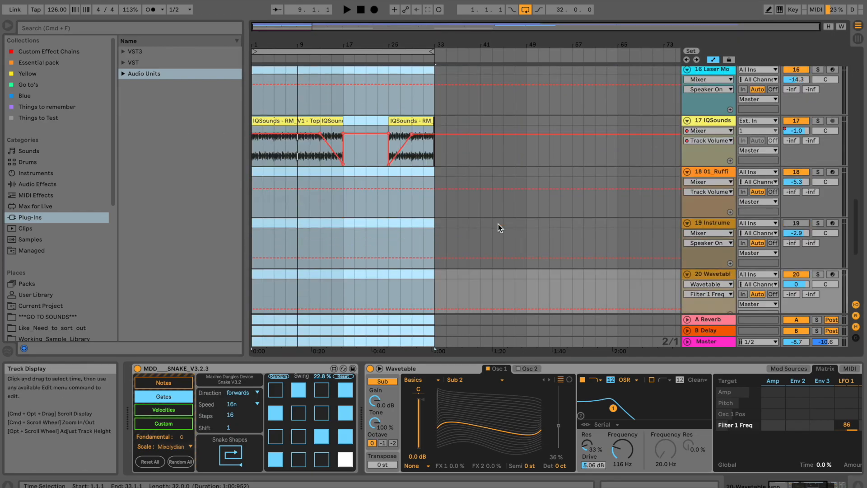
scroll(499, 228, "down", 5)
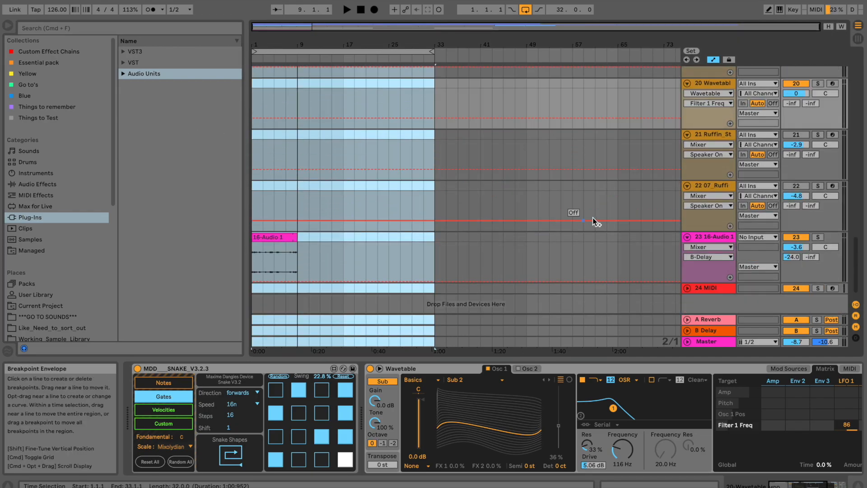
scroll(576, 195, "down", 1)
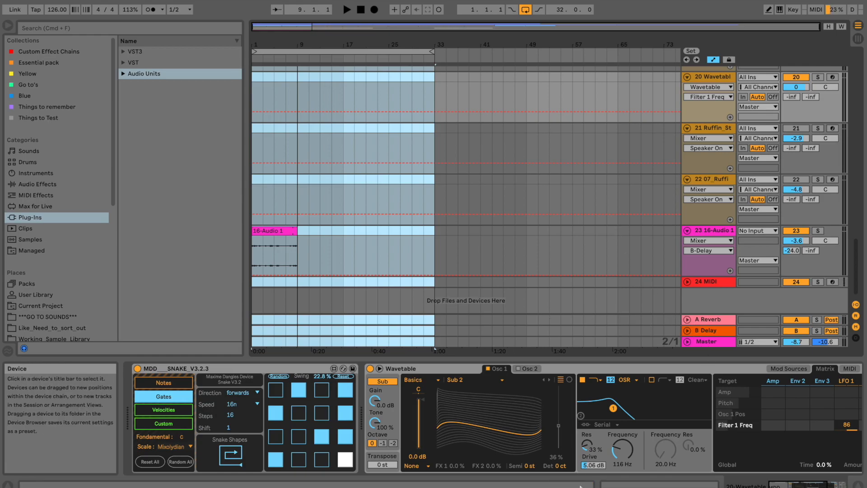
left_click(303, 53)
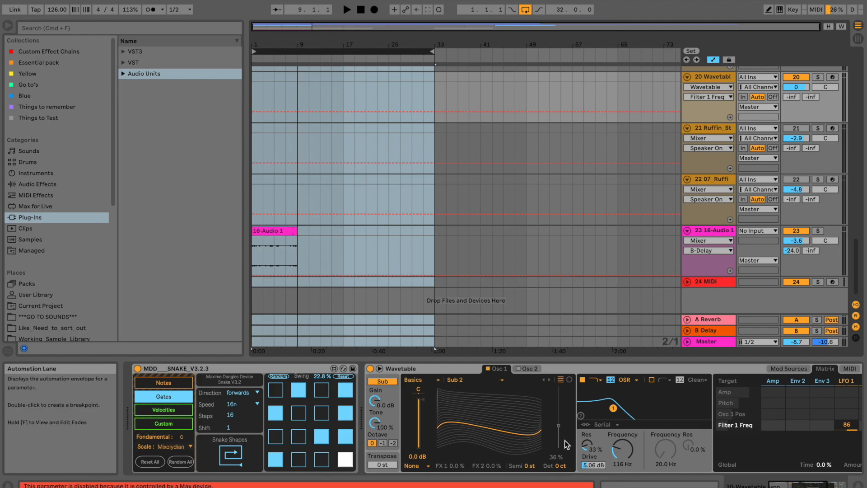
left_click(580, 487)
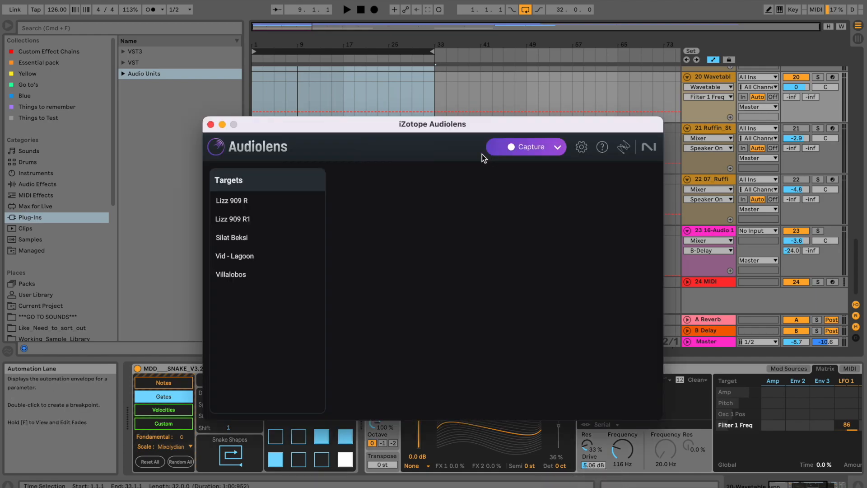
Start arrangement playback in Live with the Audiolens window brought back in front.
left_click_drag(392, 121, 370, 91)
key("space")
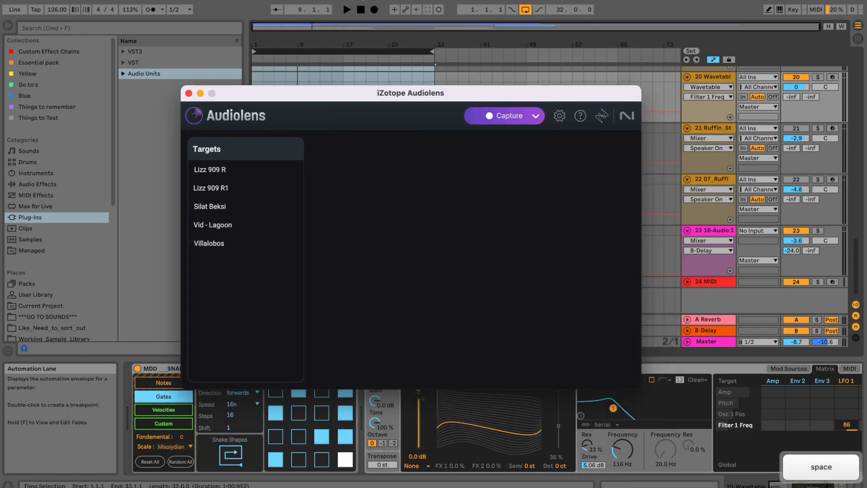
left_click(363, 1)
key("space")
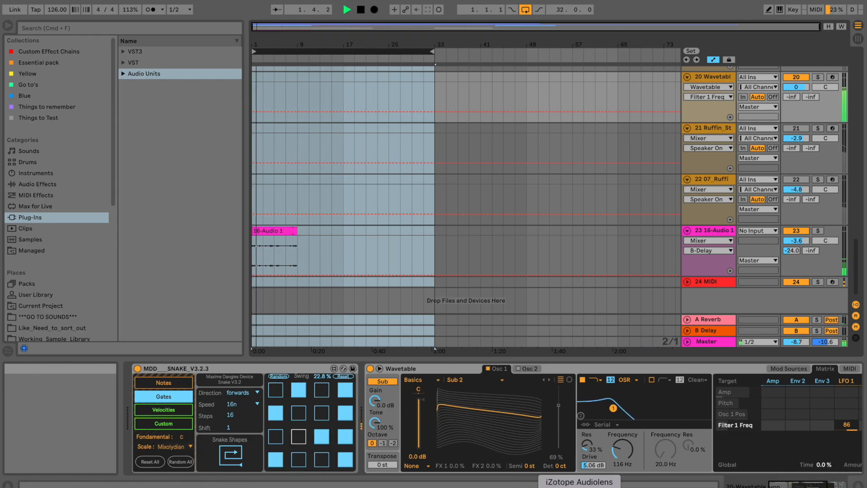
left_click(580, 487)
Compare the spectrum against the Villalobos and Vid - Lagoon targets, then close Audiolens.
left_click(253, 246)
left_click(246, 224)
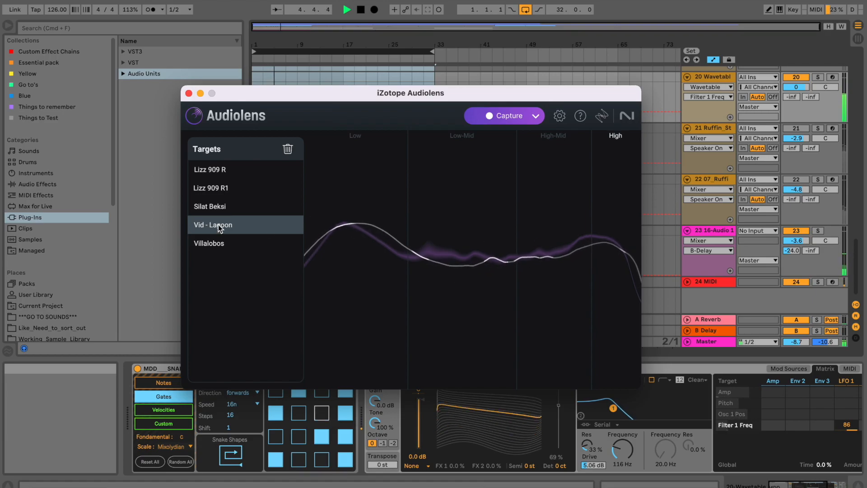
left_click(190, 93)
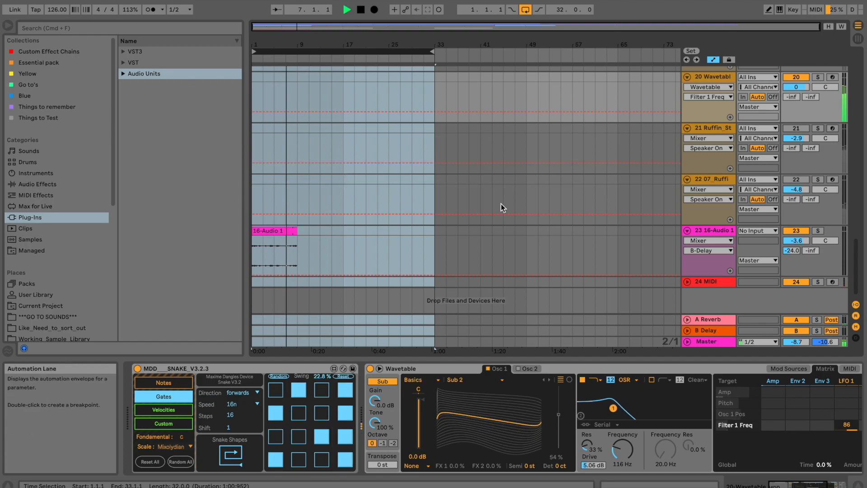
Scroll the arrangement back up to tracks 1–6 while the 32-bar loop keeps playing.
scroll(501, 205, "up", 3)
scroll(501, 206, "up", 3)
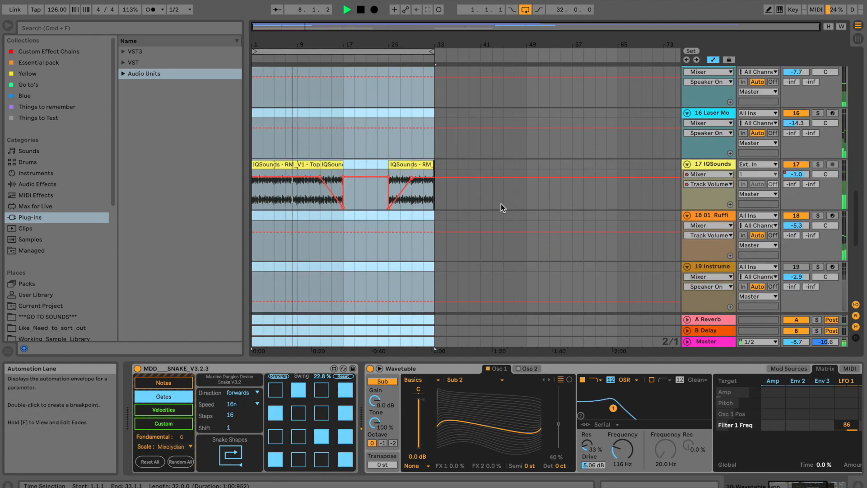
scroll(500, 206, "down", 8)
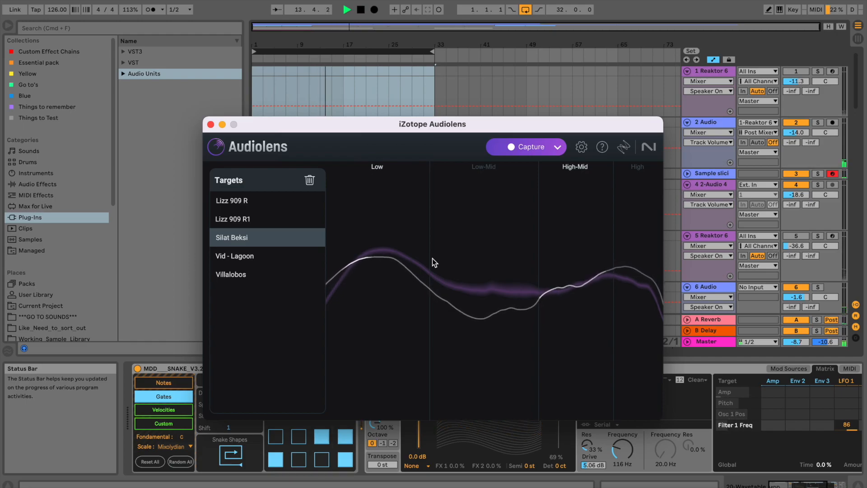
Compare the mix against the Villalobos target, repositioning the Audiolens window near the top.
left_click_drag(337, 123, 327, 75)
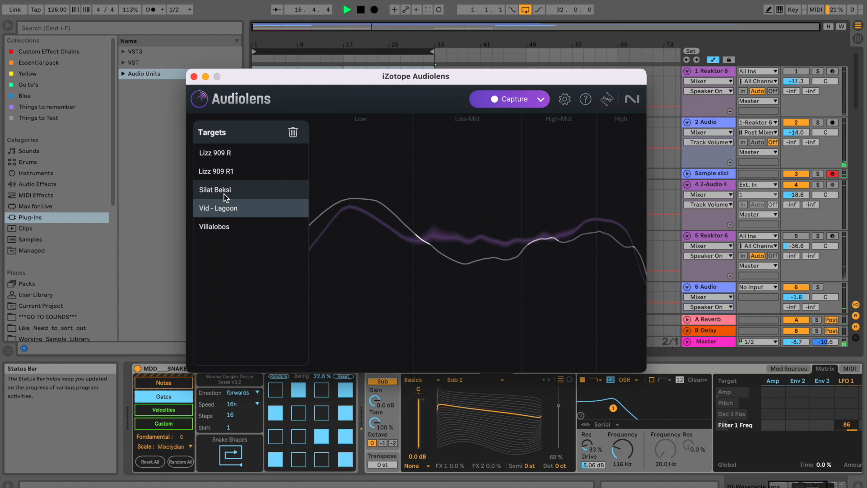
left_click(226, 226)
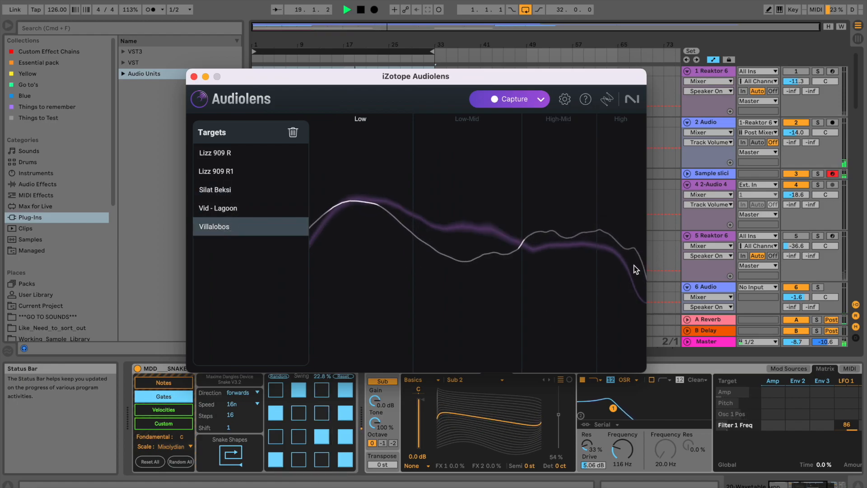
left_click_drag(244, 77, 479, 67)
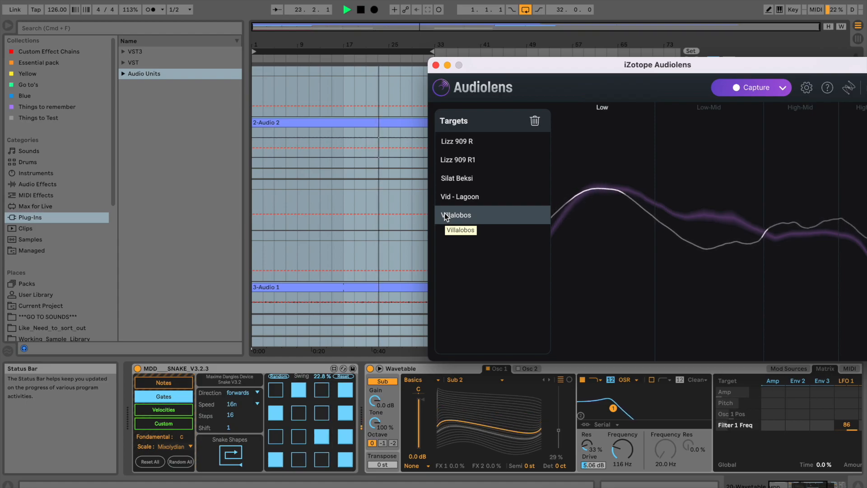
left_click_drag(485, 64, 275, 86)
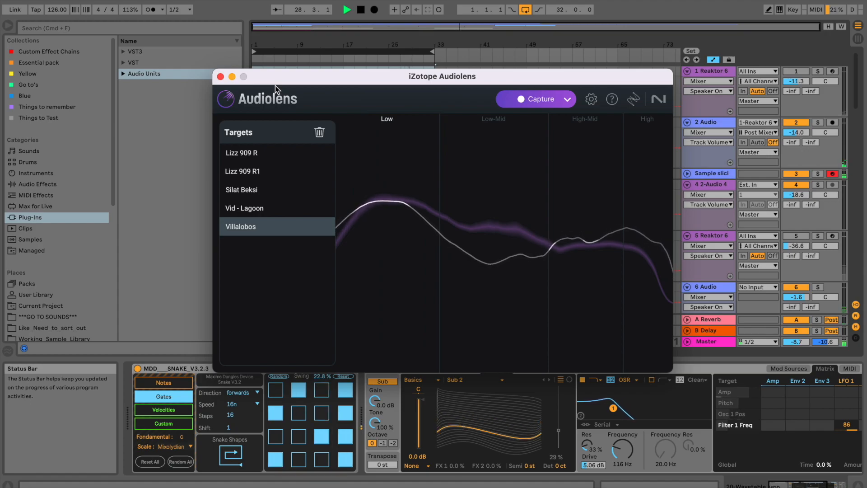
left_click_drag(275, 83, 243, 53)
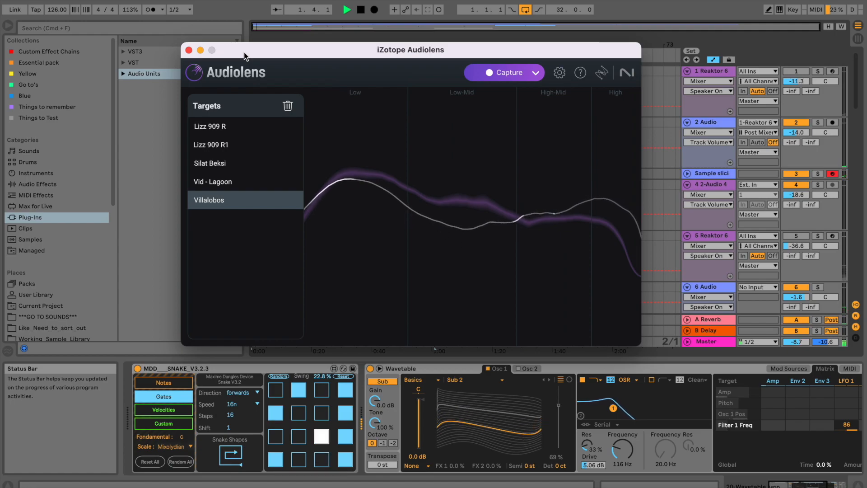
Compare the mix against the Silat Beksi target, then close Audiolens.
left_click(201, 163)
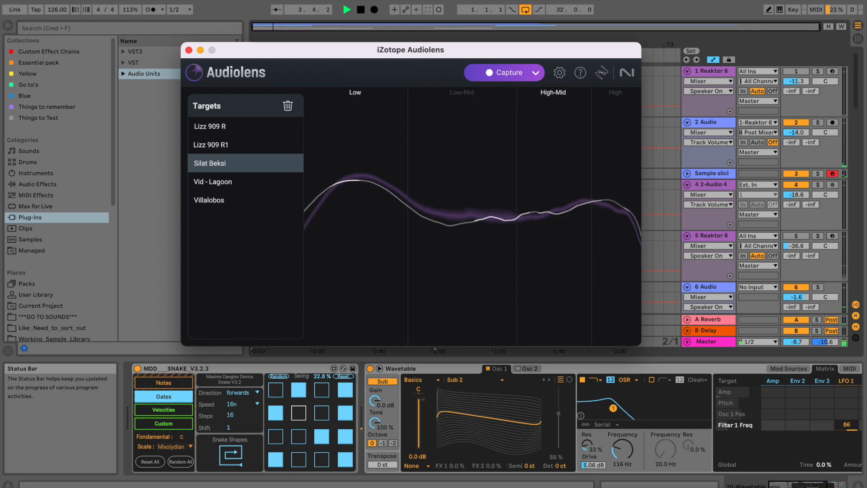
left_click(504, 0)
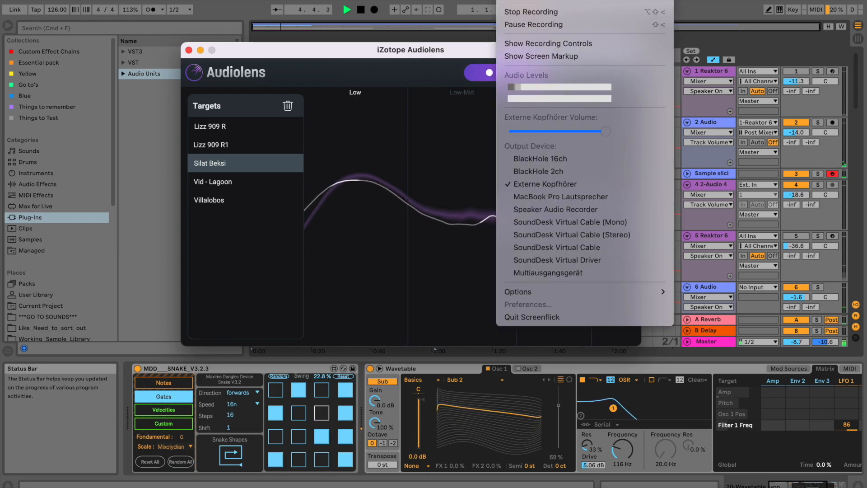
left_click(504, 0)
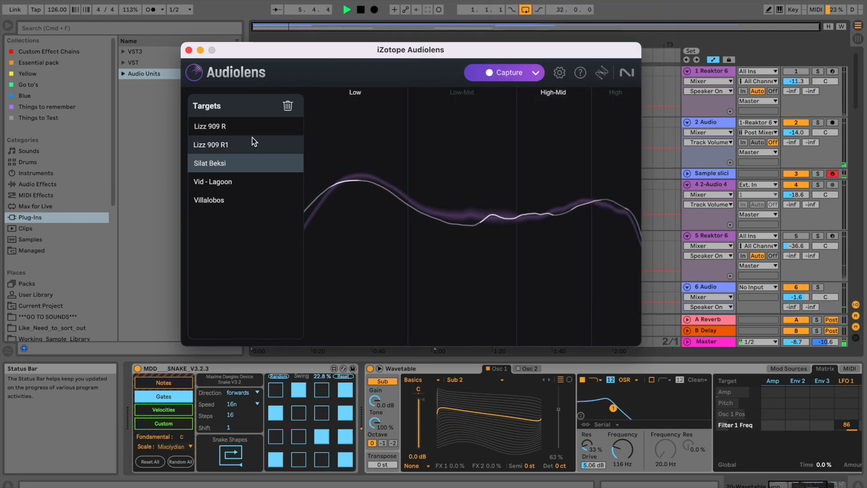
left_click(189, 50)
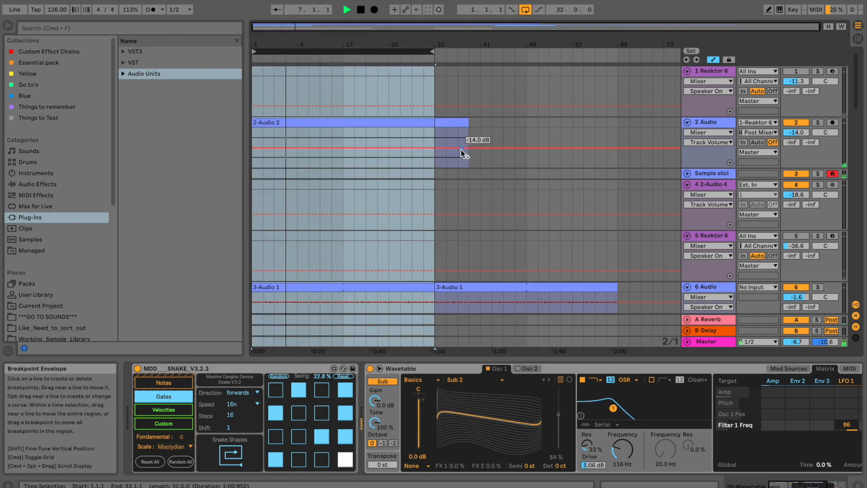